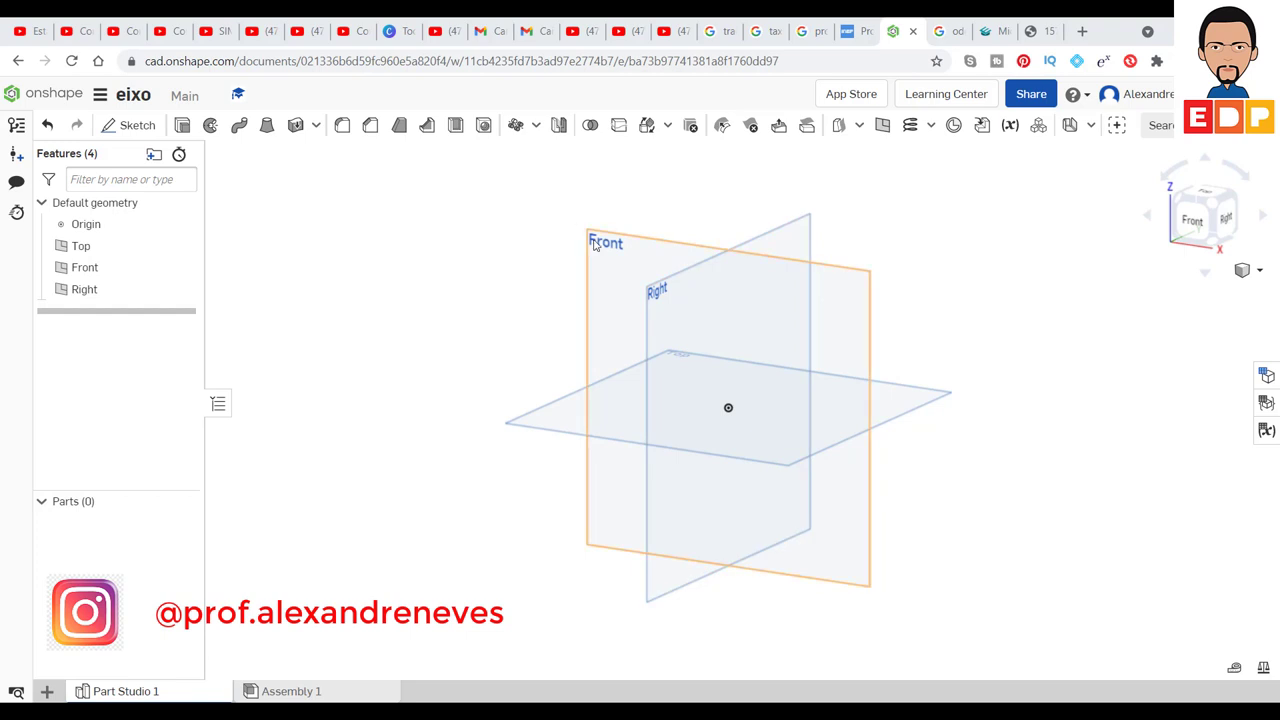
Create Sketch 1 on the Front plane and zoom in on the empty sketch.
{"action": "left_click", "coordinate": [95, 275]}
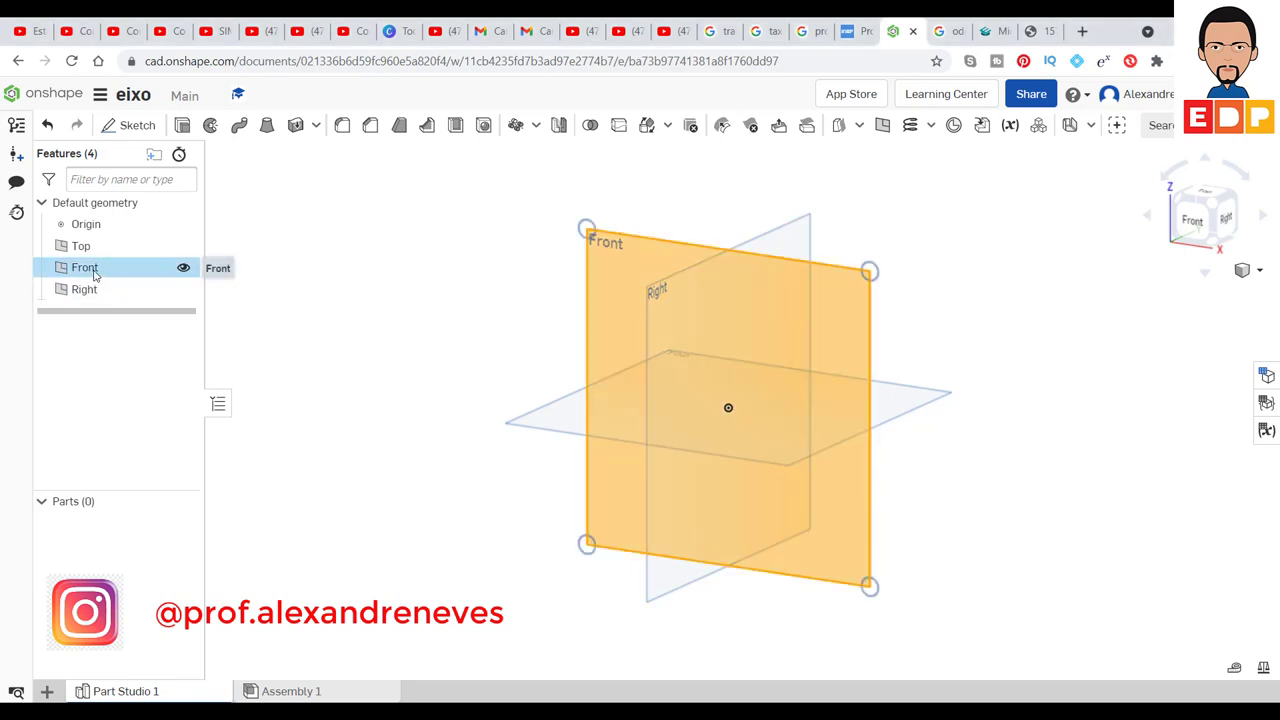
{"action": "left_click", "coordinate": [117, 128]}
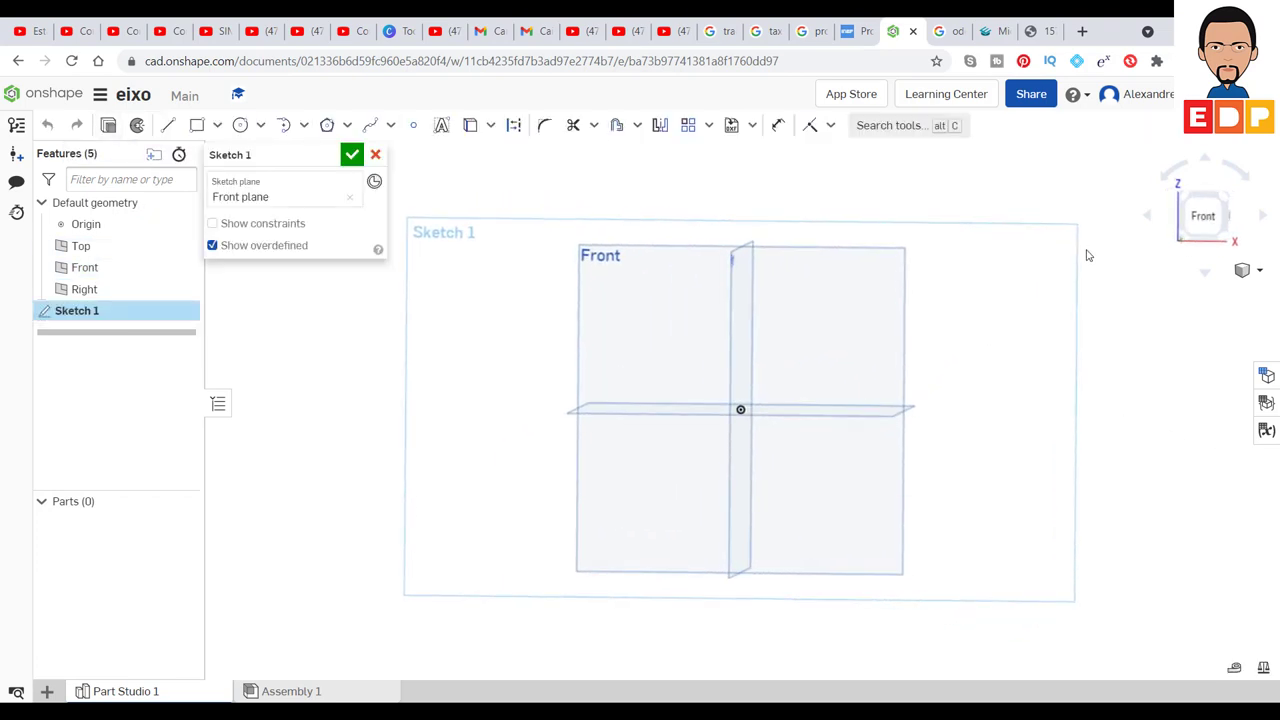
{"action": "scroll", "coordinate": [783, 371], "scroll_direction": "down", "scroll_amount": 1}
{"action": "scroll", "coordinate": [783, 371], "scroll_direction": "up", "scroll_amount": 3}
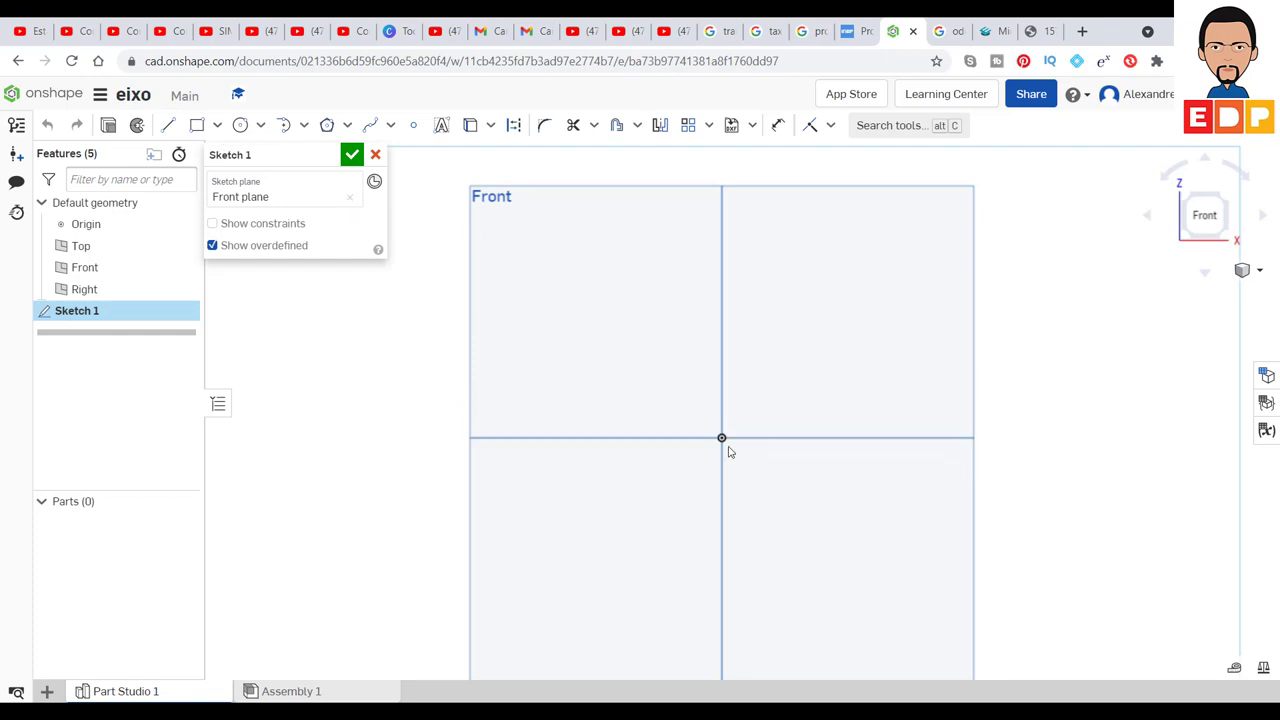
Draw a closed stepped outline of lines from the origin, about 72 wide, with one raised middle step.
{"action": "left_click", "coordinate": [166, 131]}
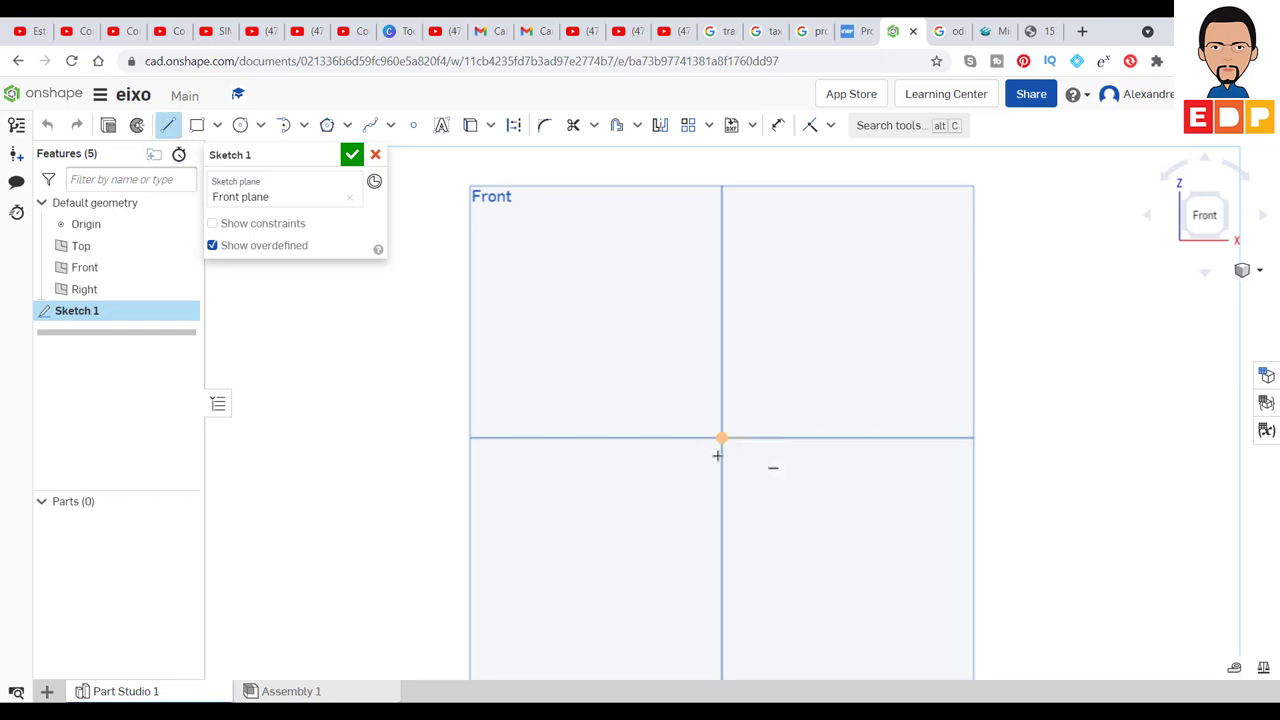
{"action": "left_click", "coordinate": [721, 437]}
{"action": "left_click", "coordinate": [722, 388]}
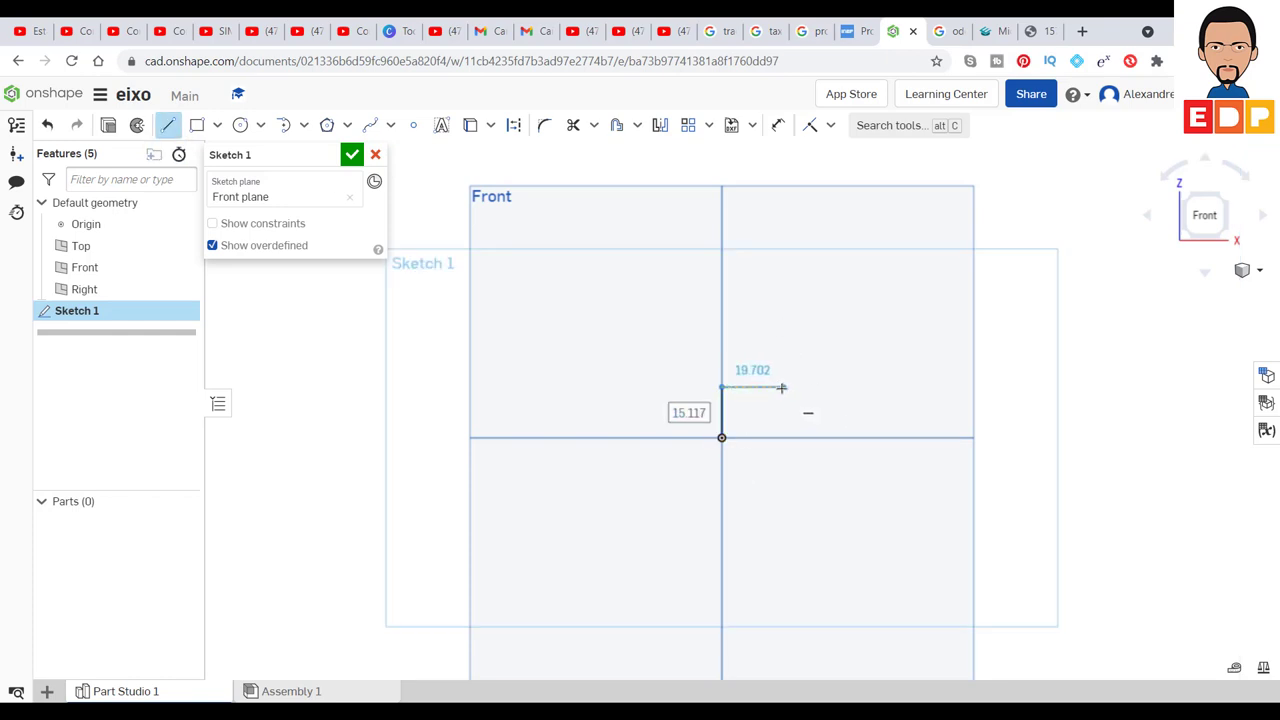
{"action": "left_click", "coordinate": [782, 387]}
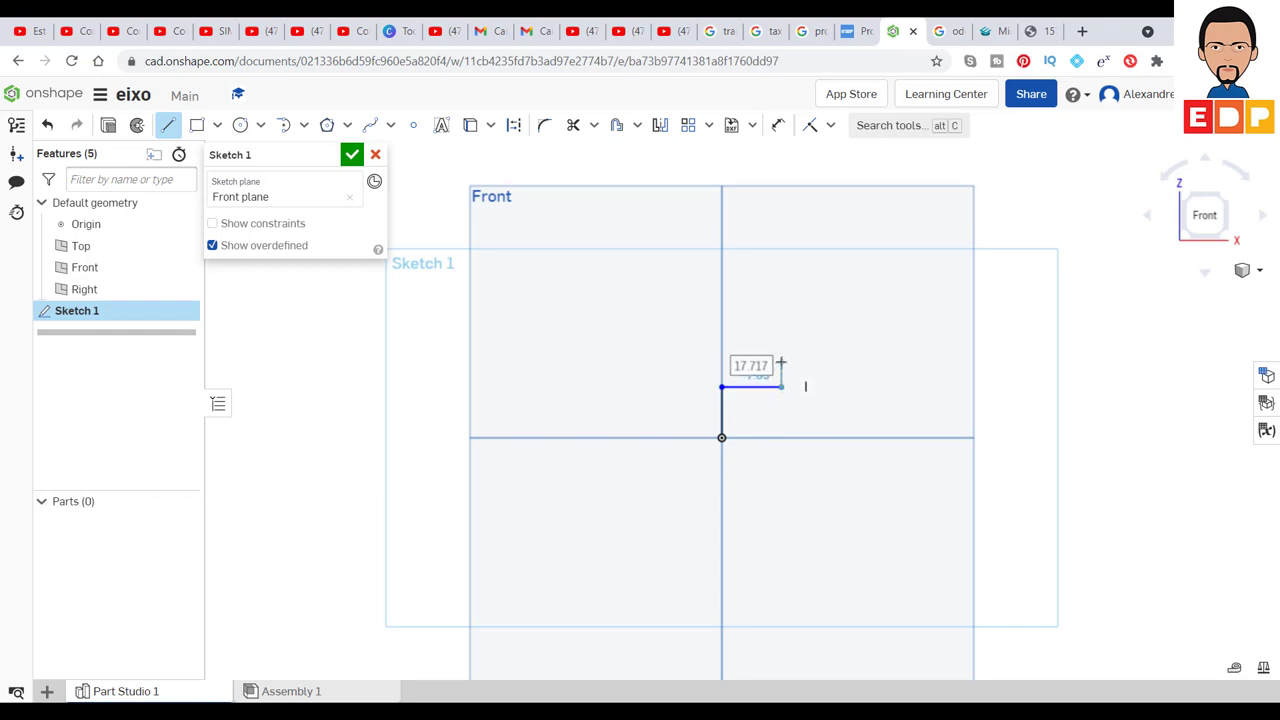
{"action": "left_click", "coordinate": [782, 361]}
{"action": "left_click", "coordinate": [900, 362]}
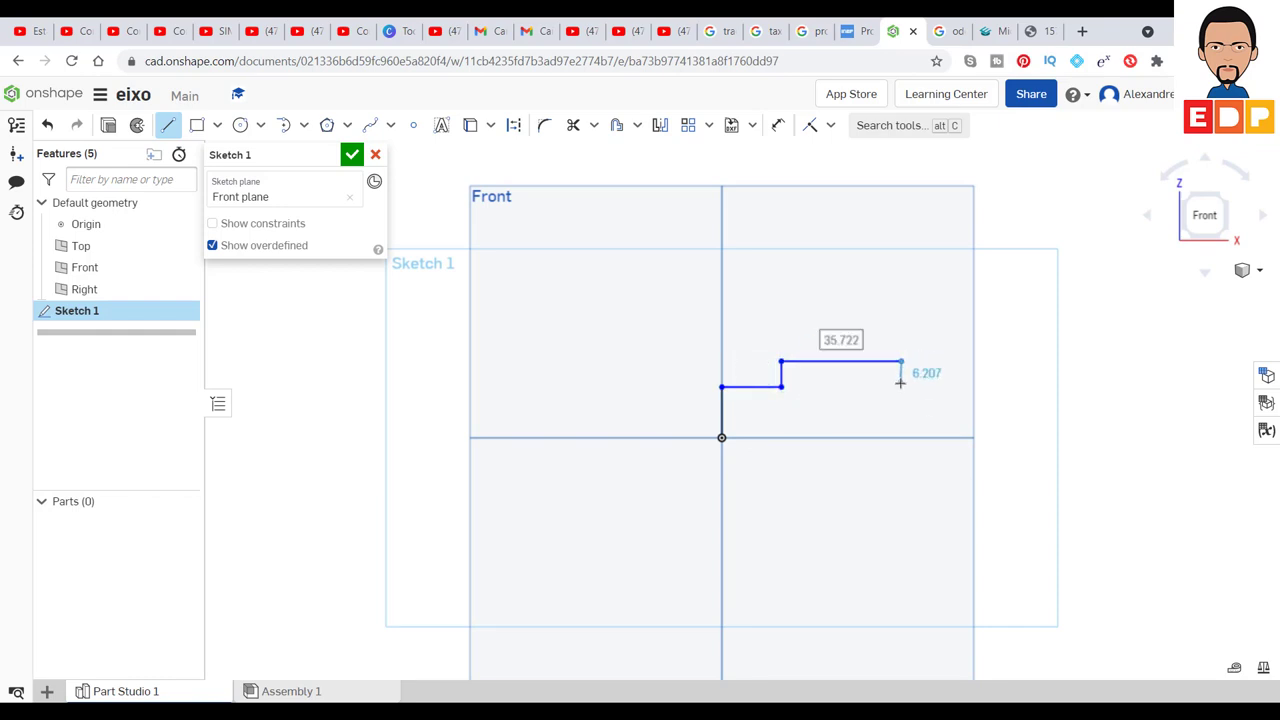
{"action": "left_click", "coordinate": [901, 387]}
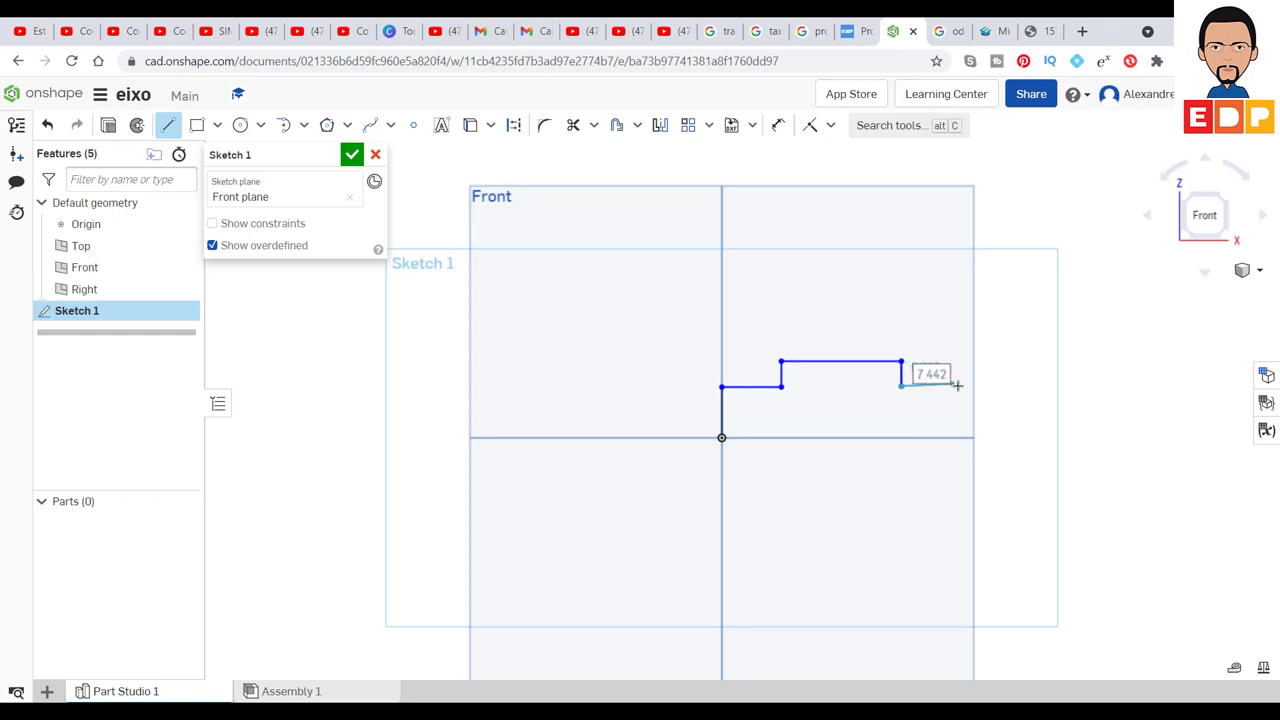
{"action": "left_click", "coordinate": [963, 387]}
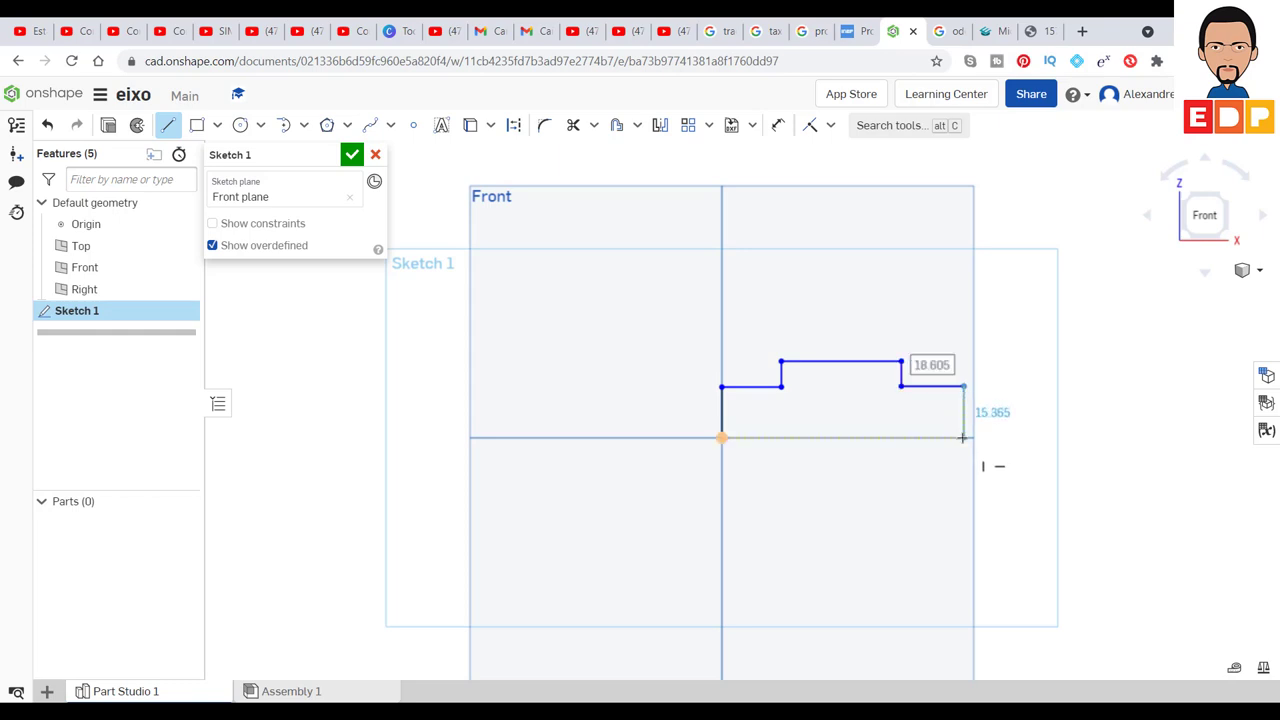
{"action": "left_click", "coordinate": [721, 437]}
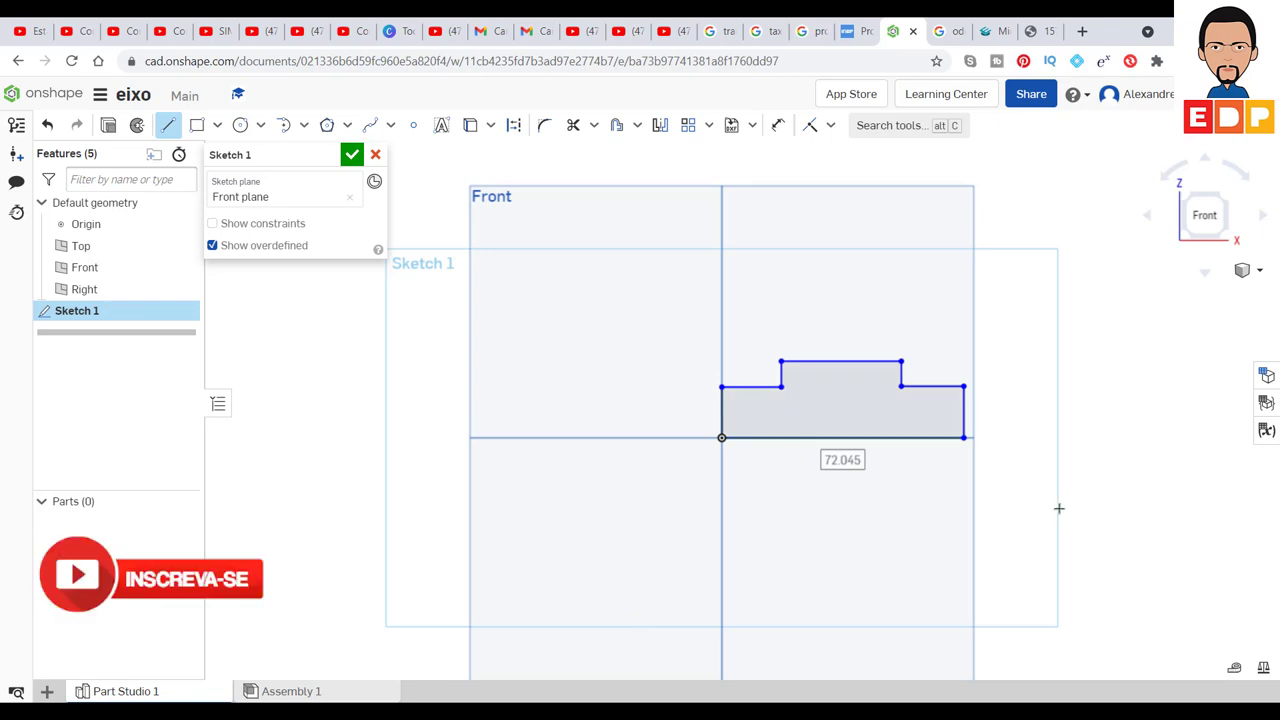
{"action": "key", "text": "Escape"}
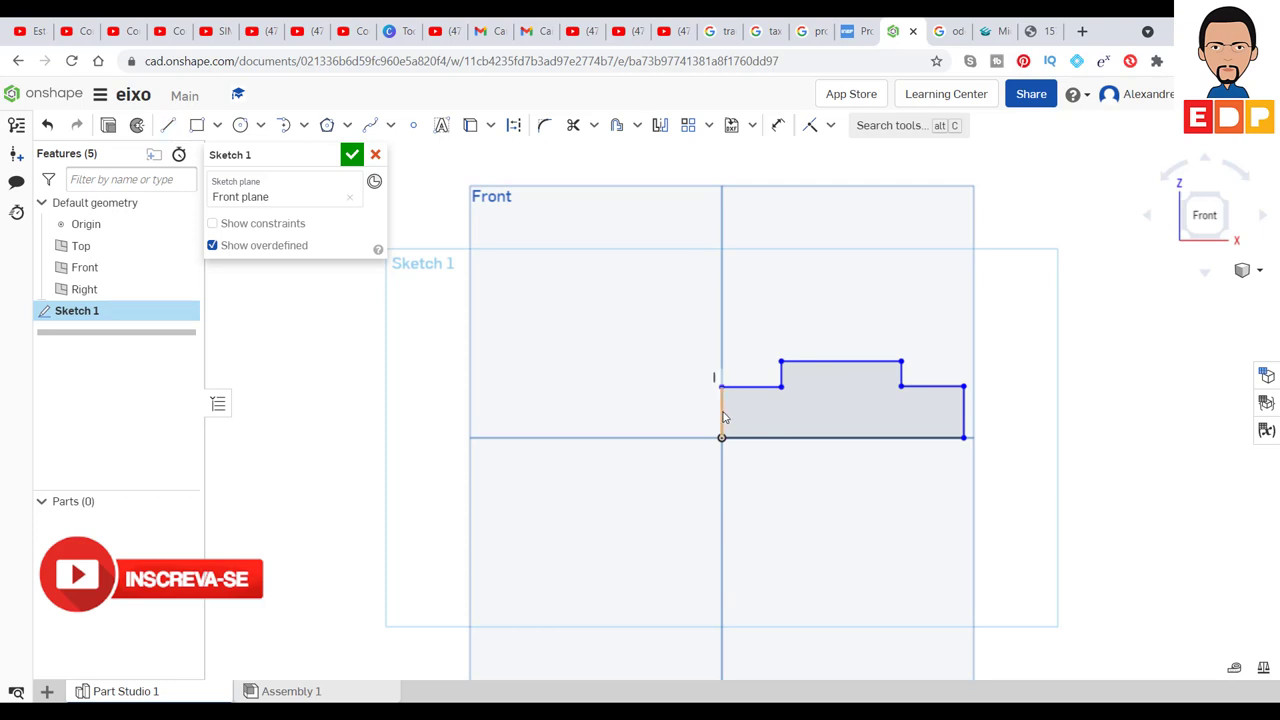
Make the profile's left and right end edges equal in length.
{"action": "left_click", "coordinate": [722, 417]}
{"action": "left_click", "coordinate": [964, 415]}
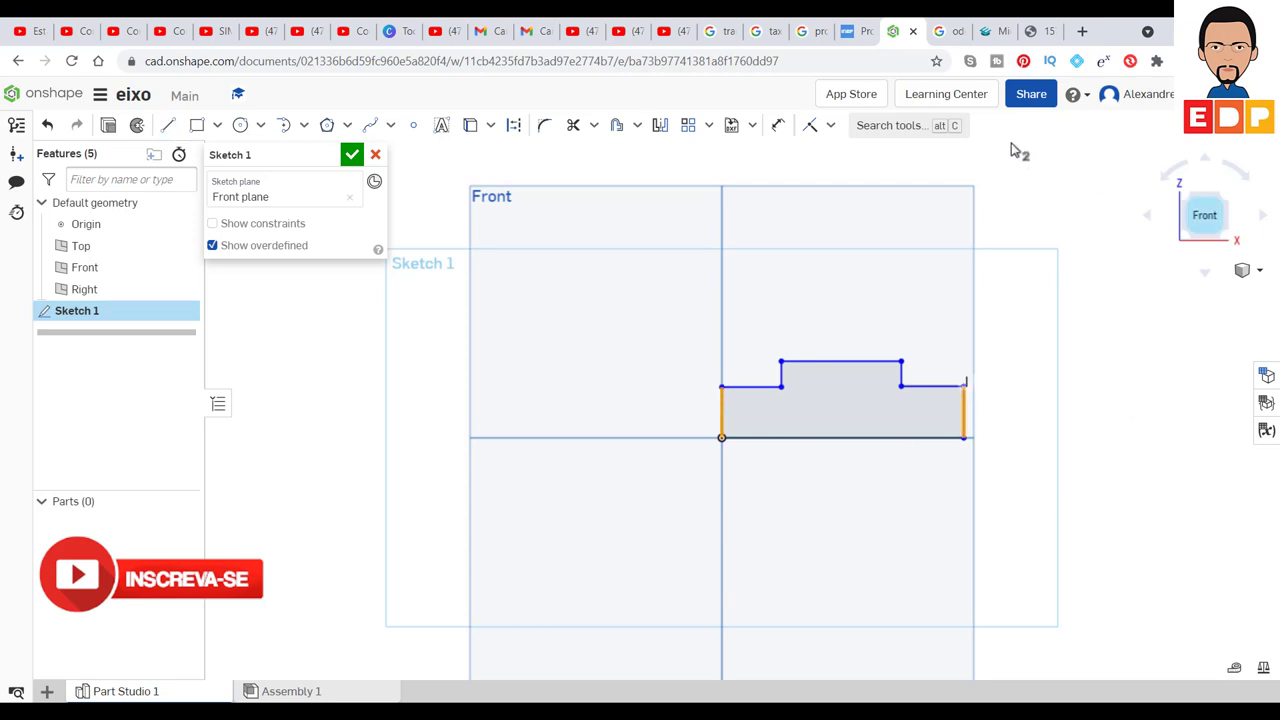
{"action": "left_click", "coordinate": [829, 128]}
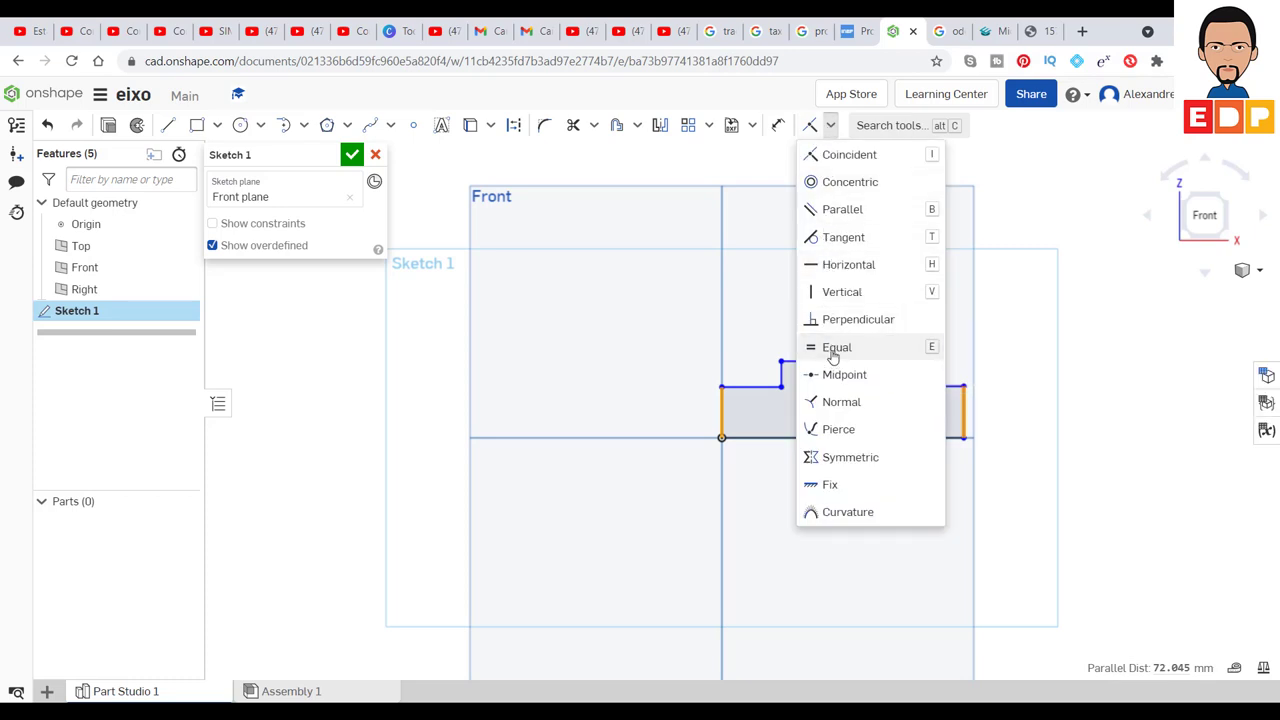
{"action": "left_click", "coordinate": [834, 350]}
Make the two step risers equal, then the two lower shoulder edges equal.
{"action": "left_click", "coordinate": [782, 375]}
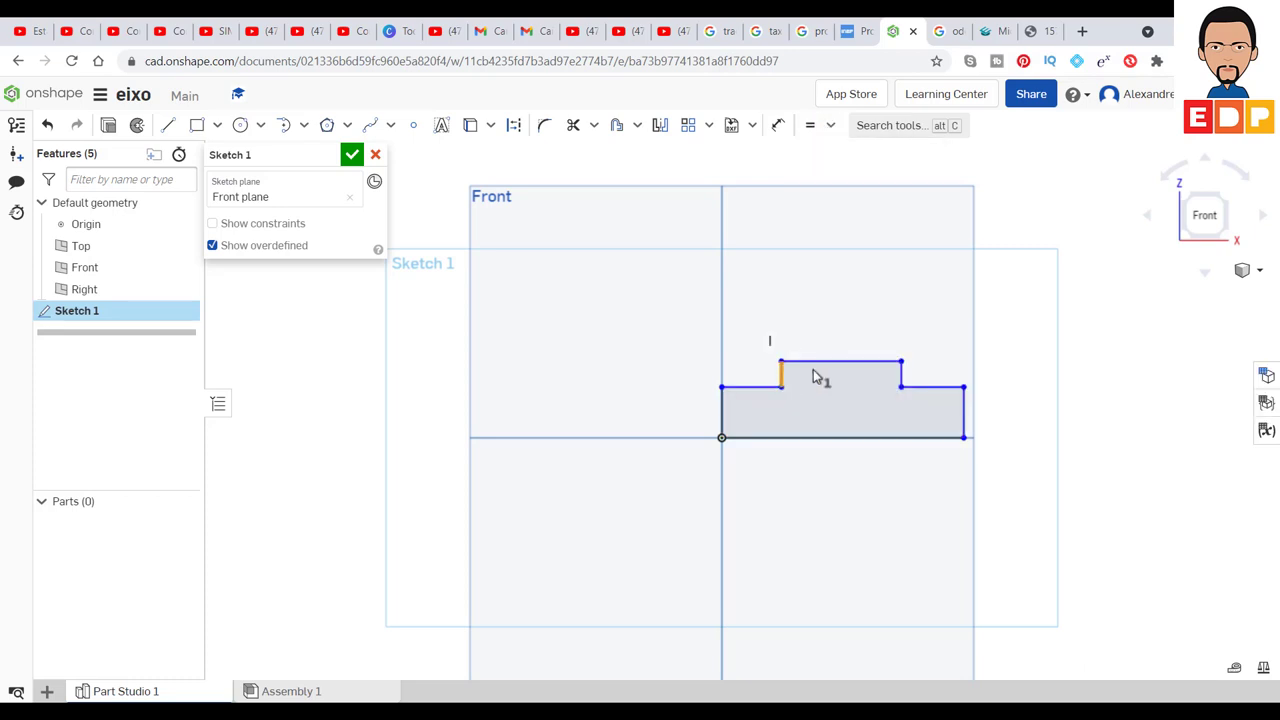
{"action": "left_click", "coordinate": [902, 375]}
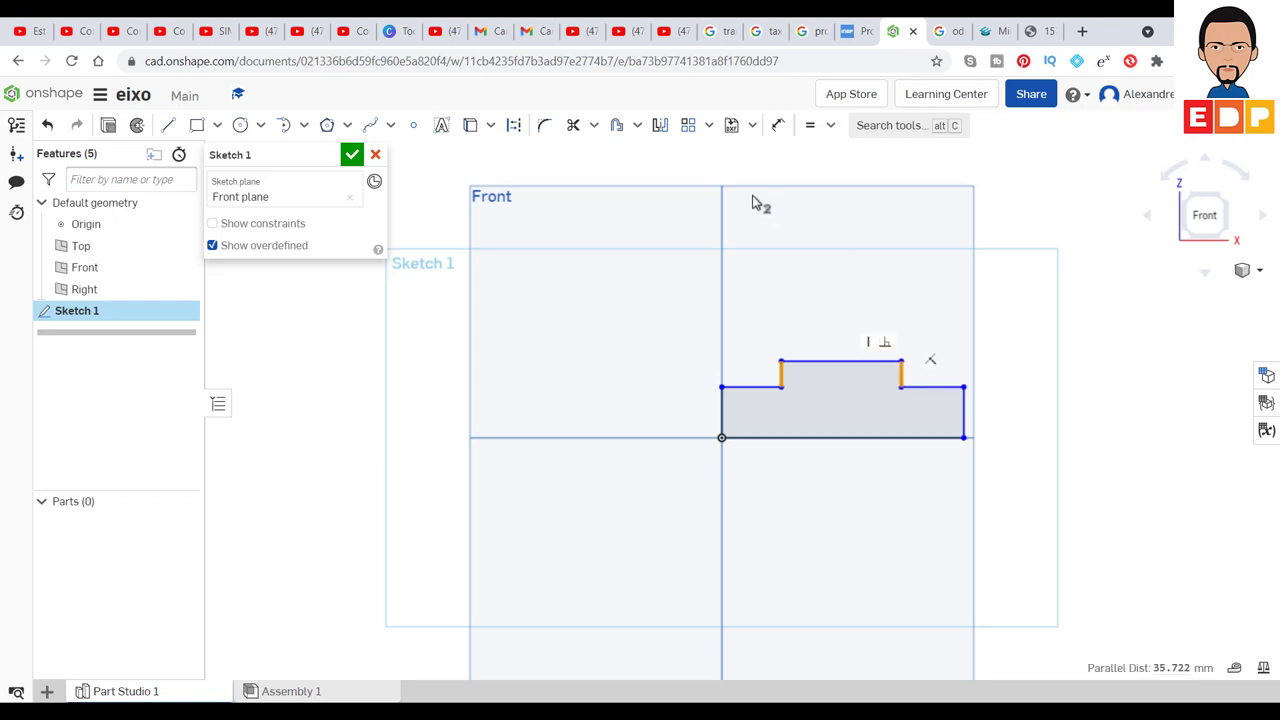
{"action": "left_click", "coordinate": [812, 125]}
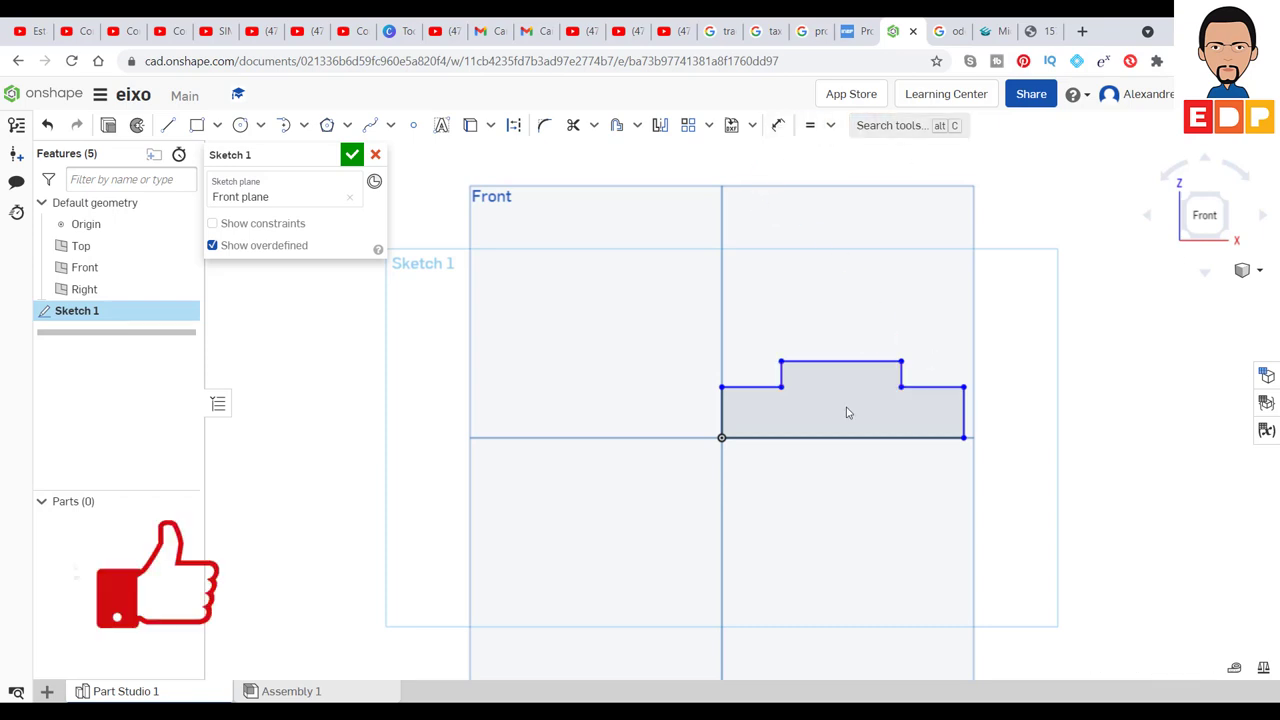
{"action": "left_click", "coordinate": [755, 392]}
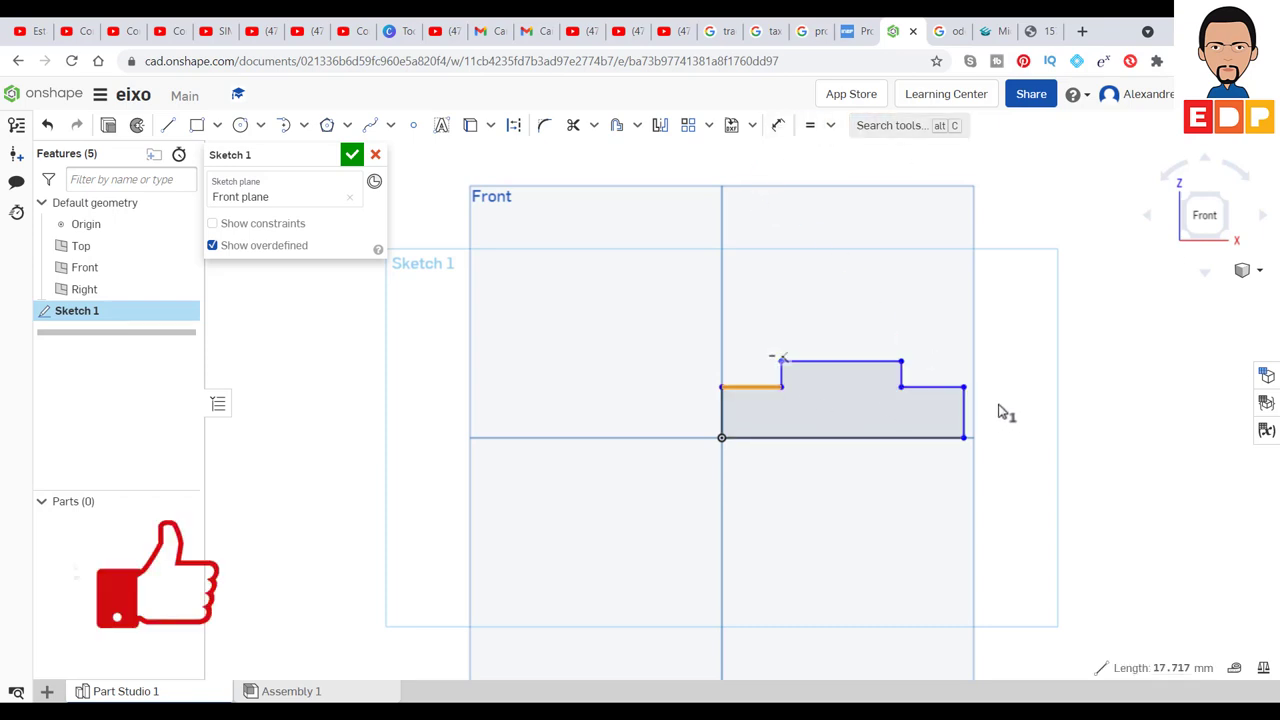
{"action": "left_click", "coordinate": [940, 394]}
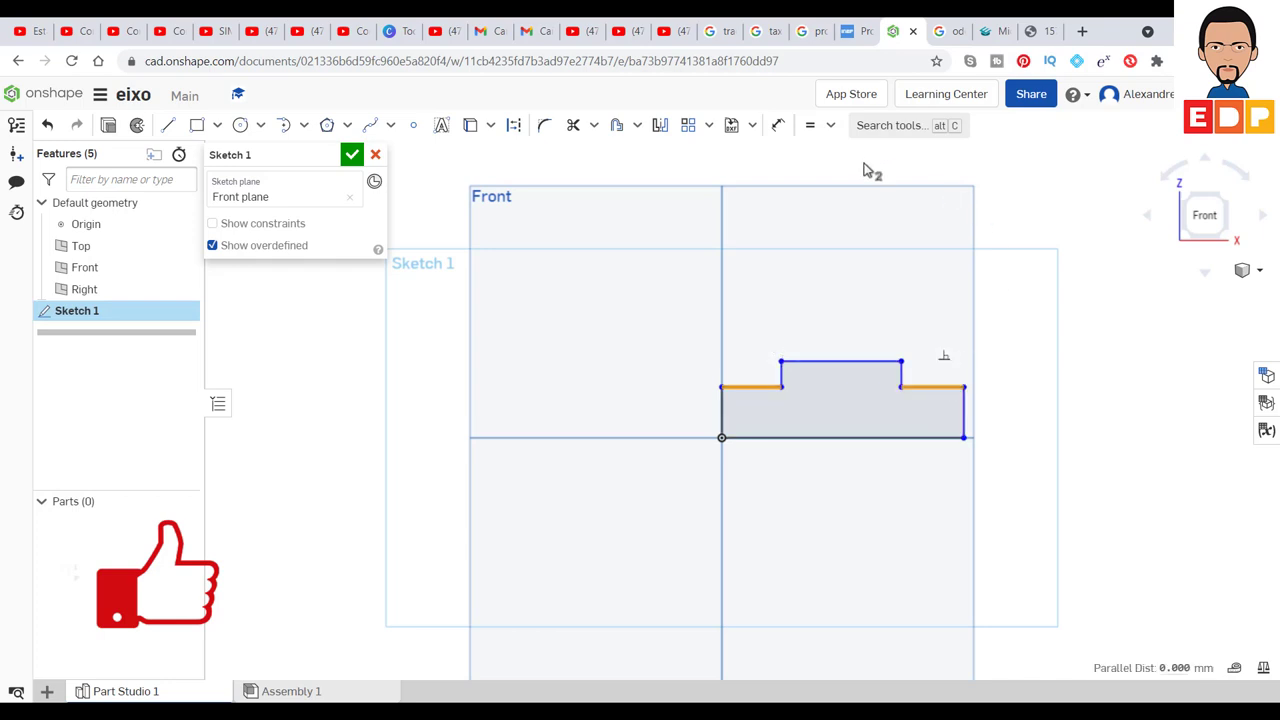
{"action": "left_click", "coordinate": [812, 125]}
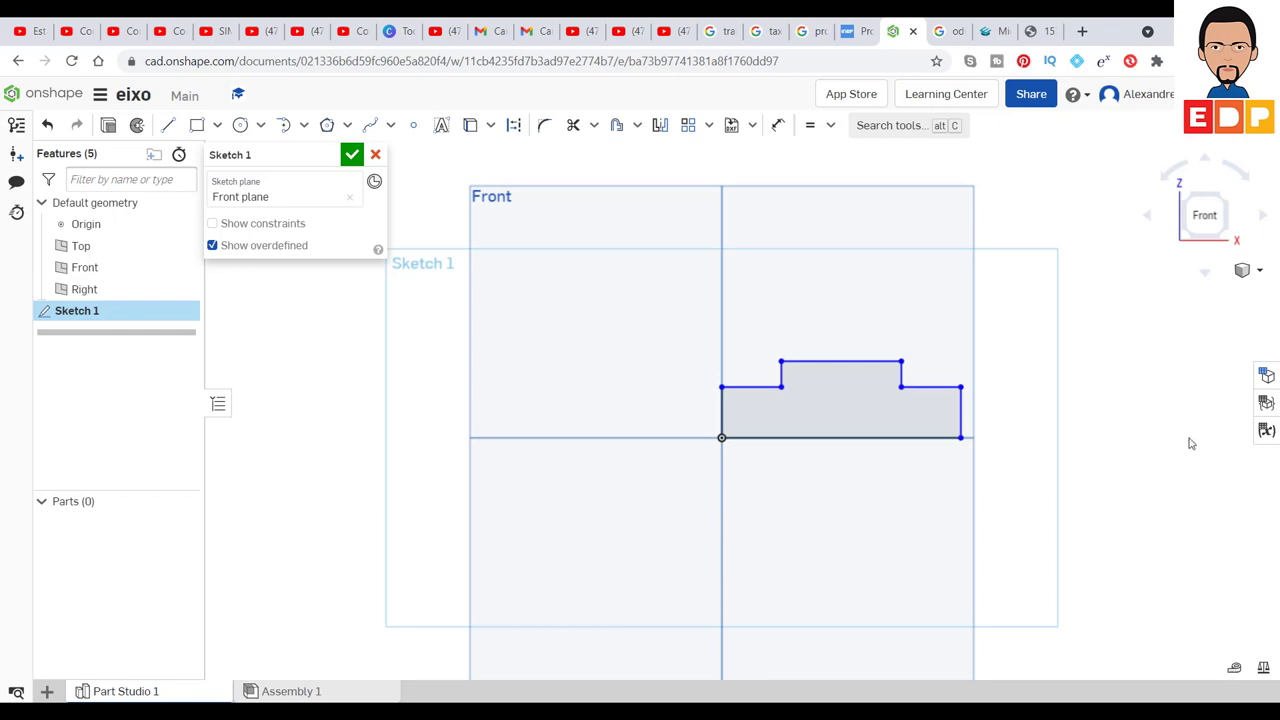
{"action": "left_click", "coordinate": [724, 414]}
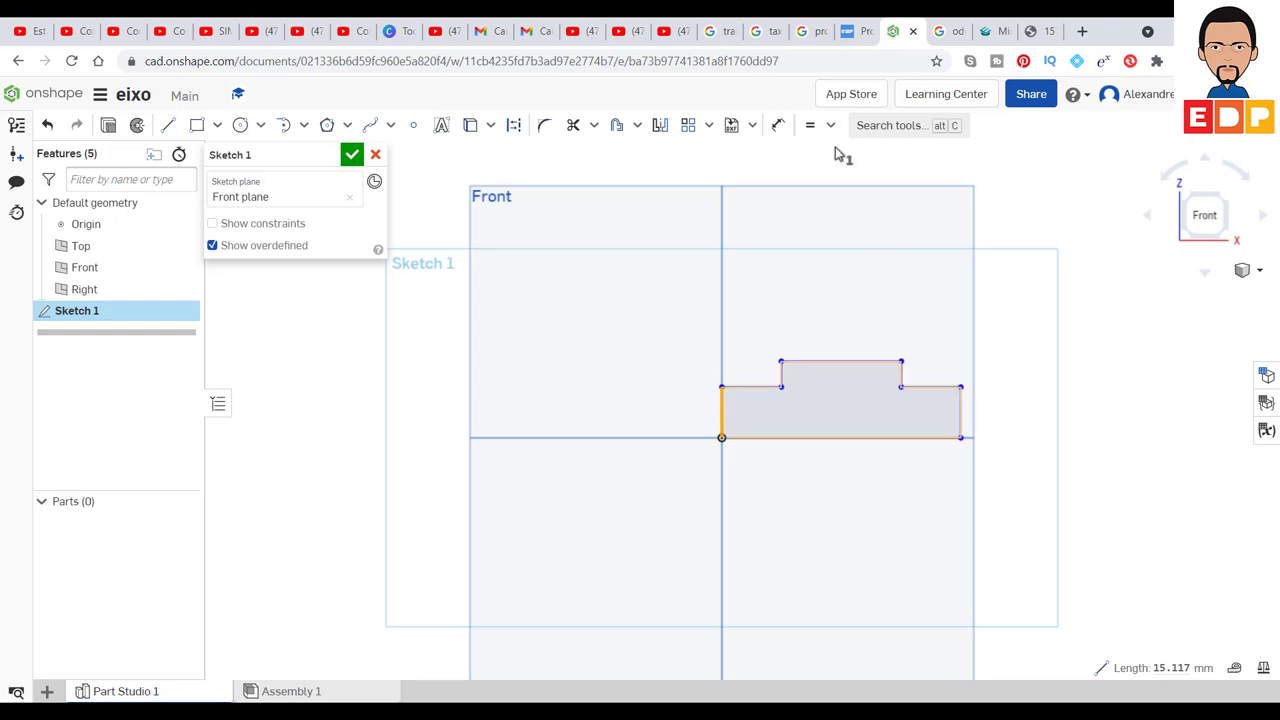
Dimension the left end height at 15 mm and the step riser height at 5 mm.
{"action": "left_click", "coordinate": [778, 125]}
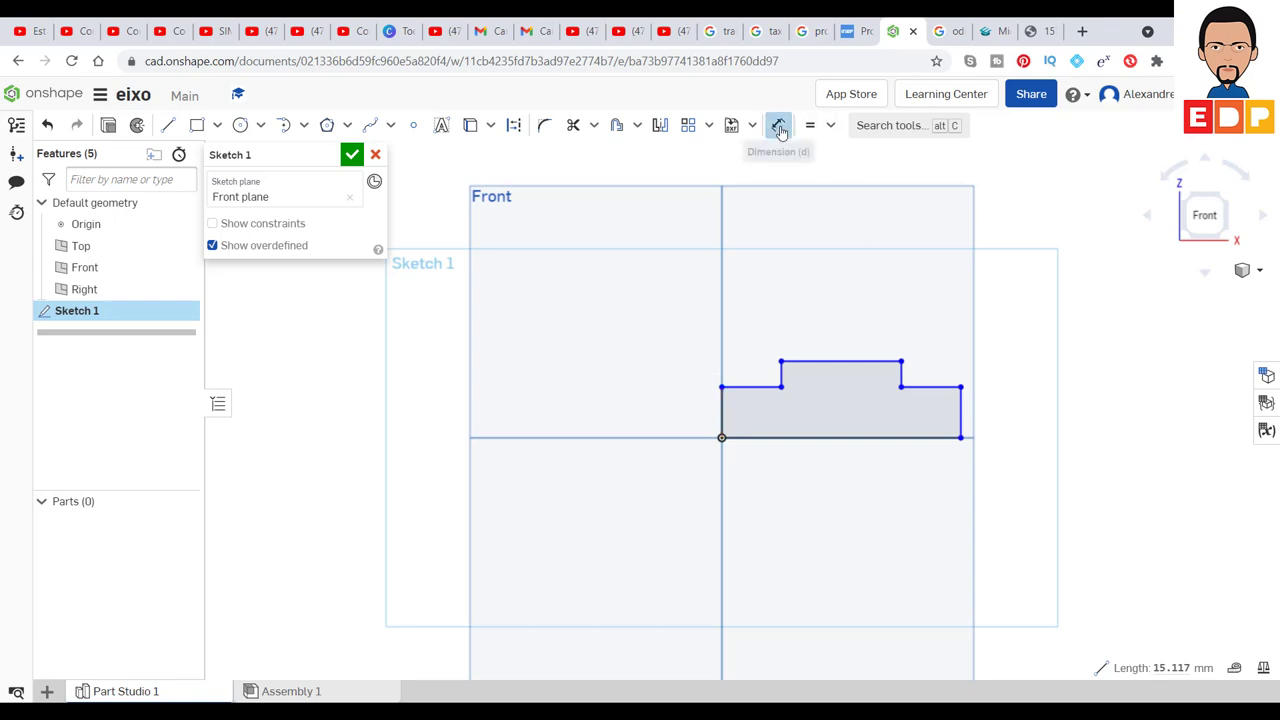
{"action": "left_click", "coordinate": [713, 414]}
{"action": "left_click", "coordinate": [655, 414]}
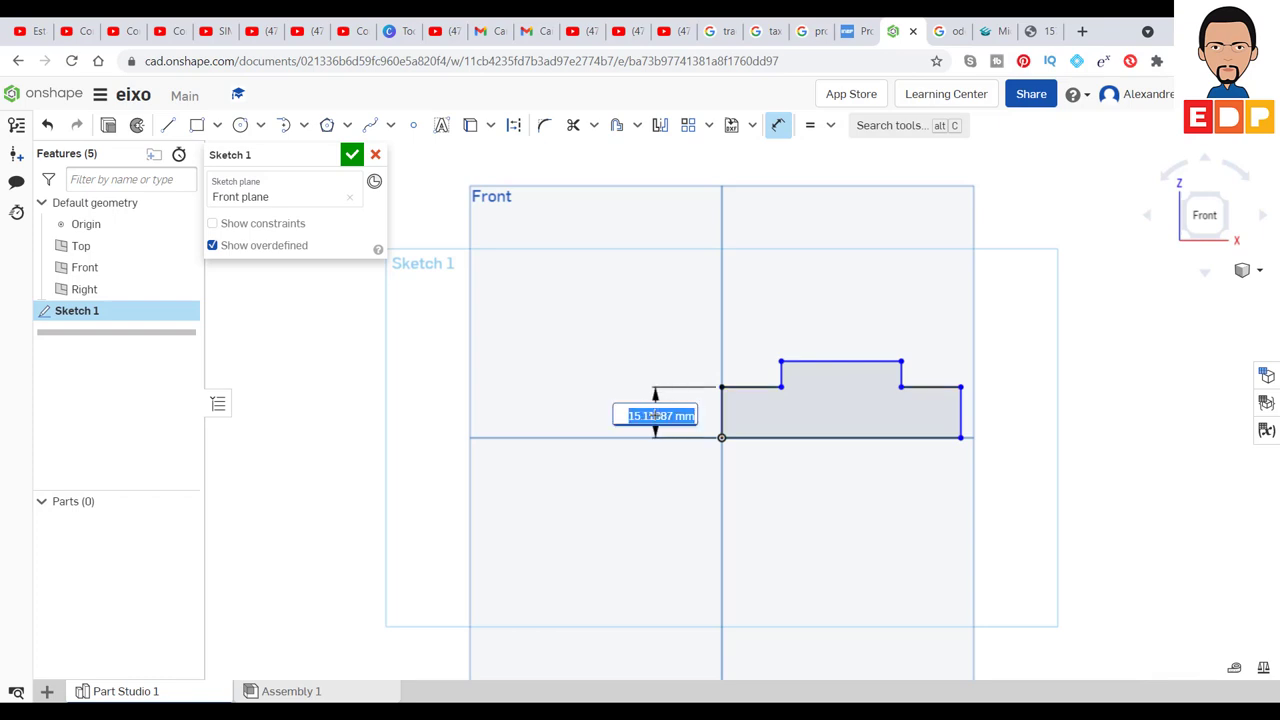
{"action": "type", "text": "15"}
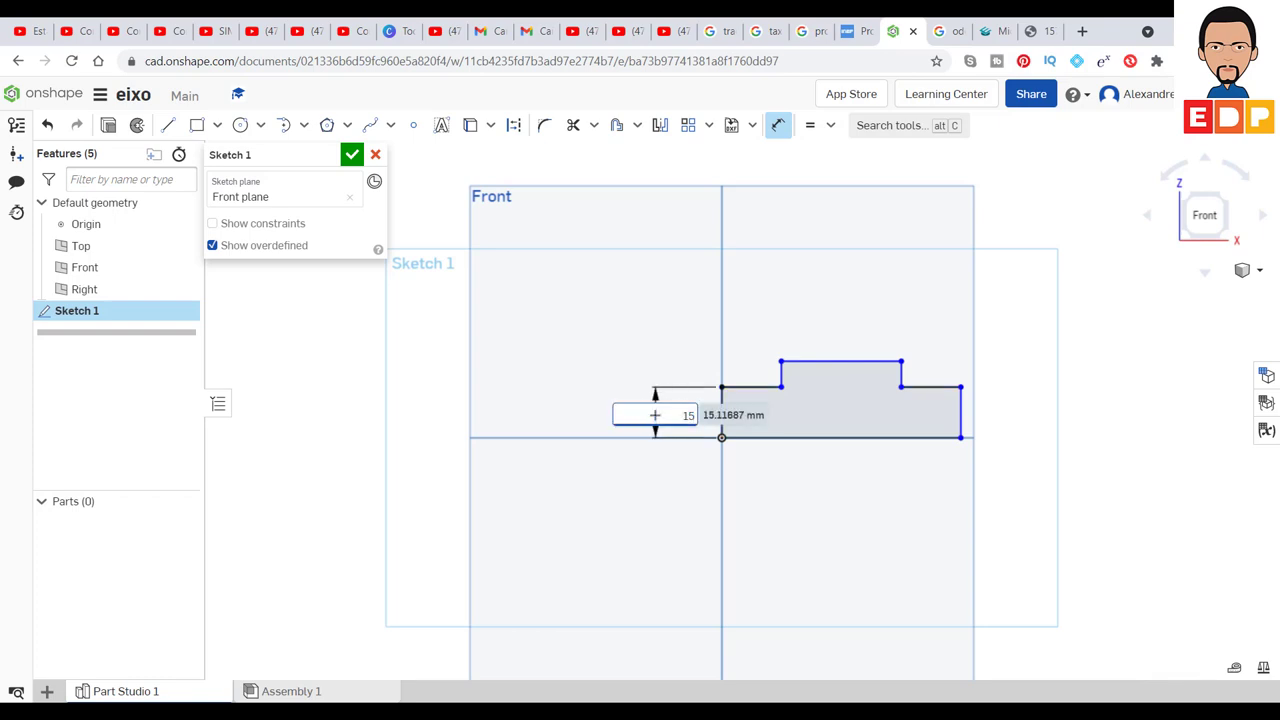
{"action": "key", "text": "Return"}
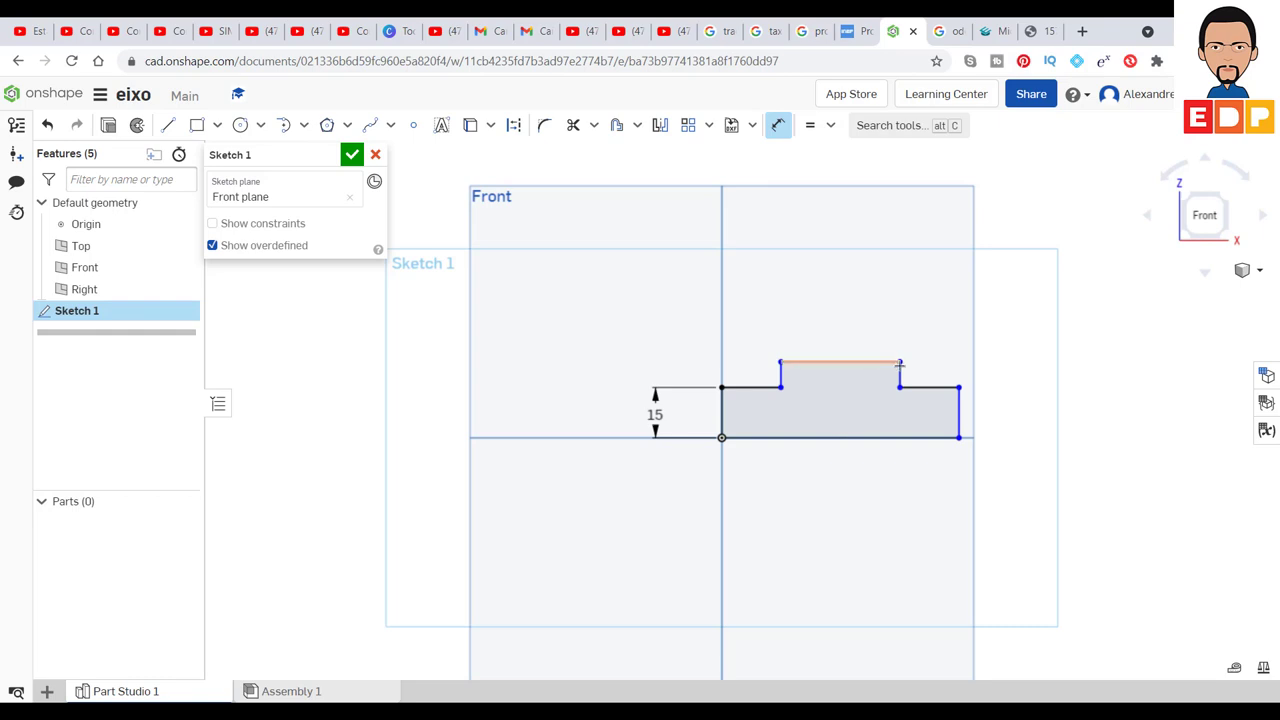
{"action": "left_click", "coordinate": [780, 380]}
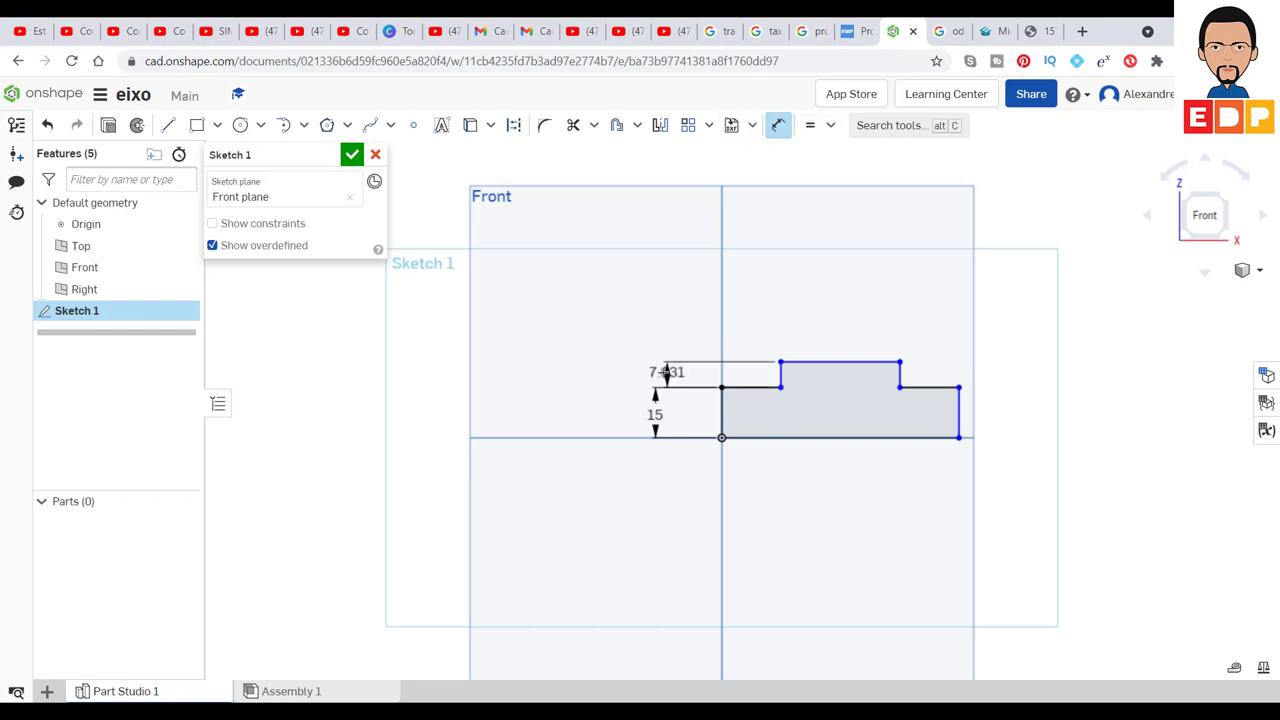
{"action": "left_click", "coordinate": [662, 372]}
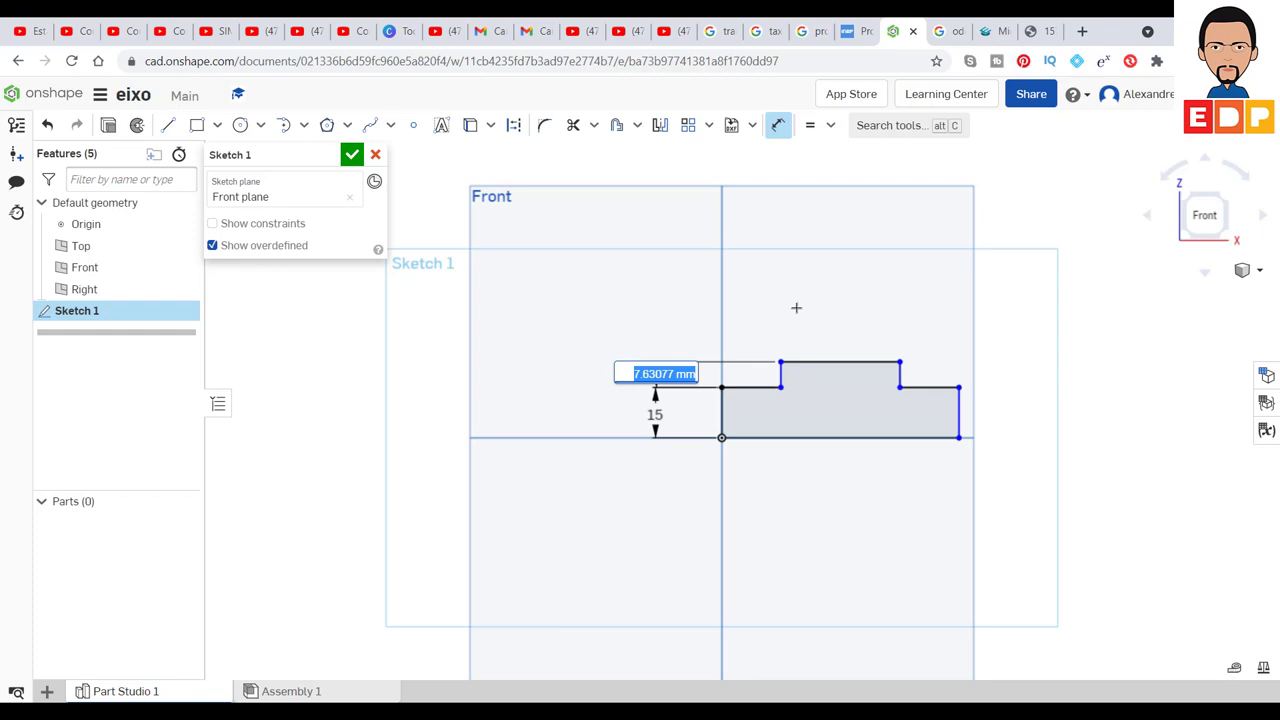
{"action": "type", "text": "5"}
{"action": "key", "text": "Return"}
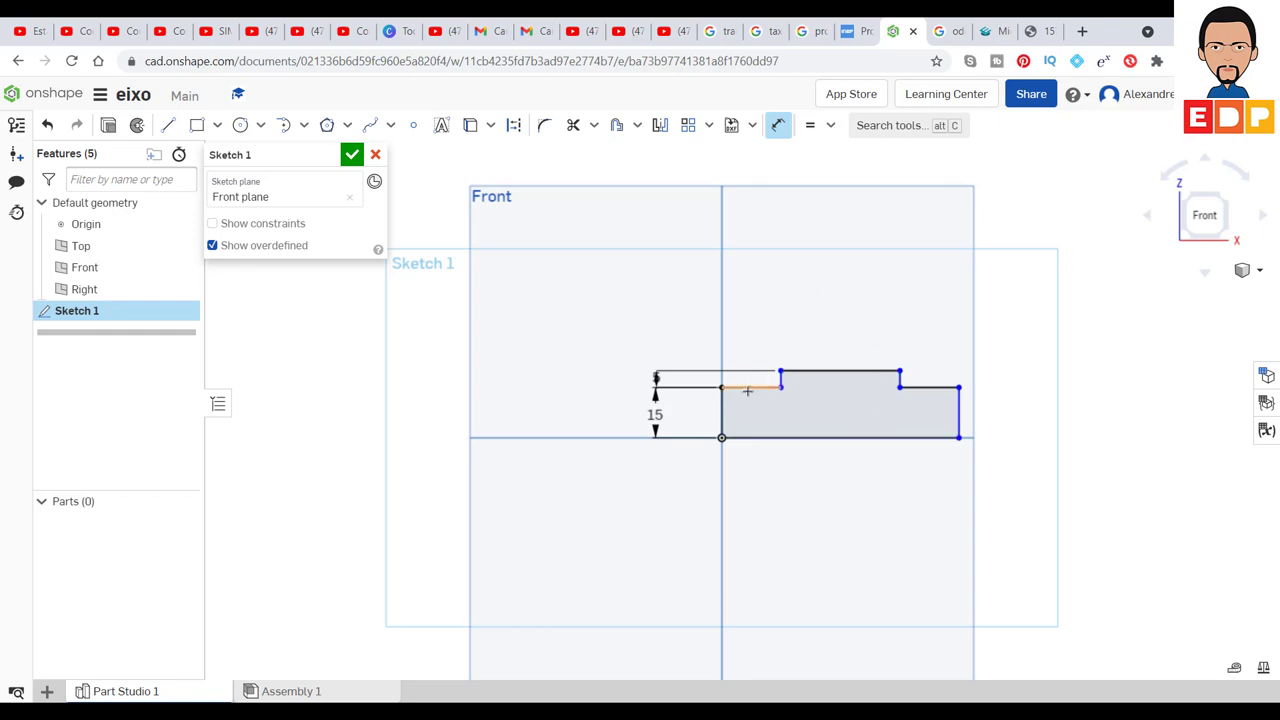
Set the first shaft step's length to 20 mm.
{"action": "left_click", "coordinate": [748, 388]}
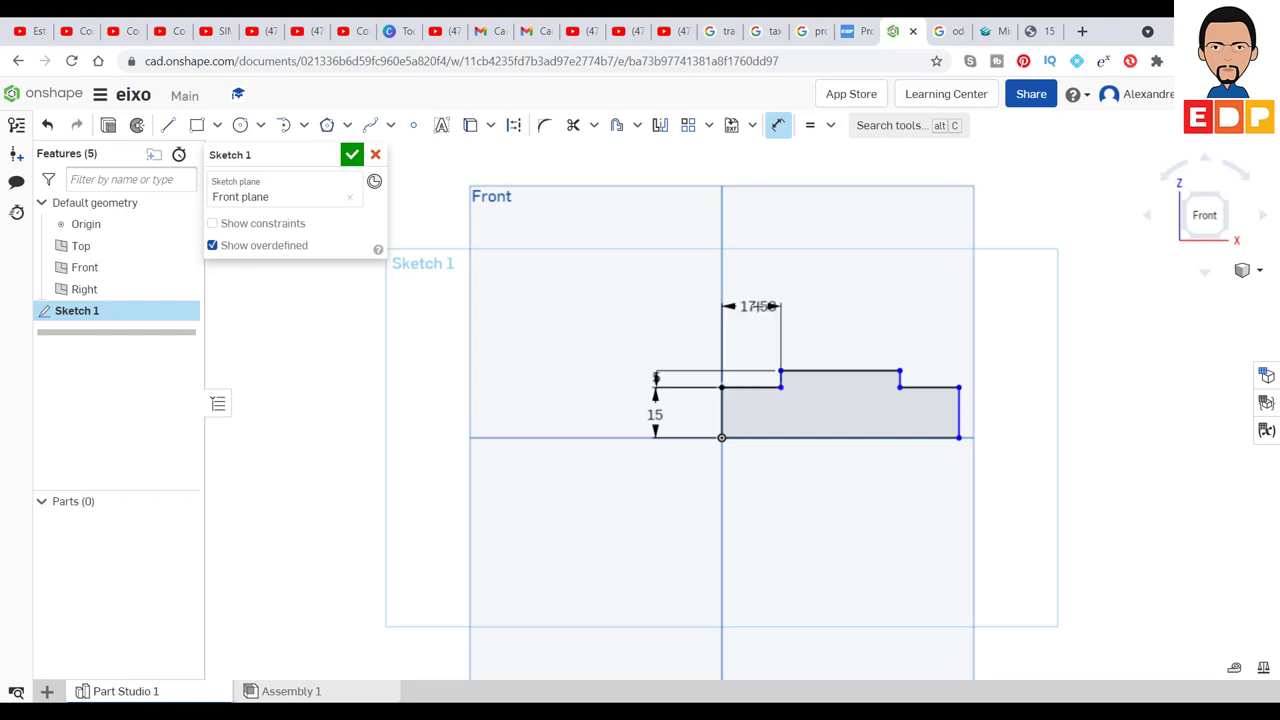
{"action": "left_click", "coordinate": [831, 306]}
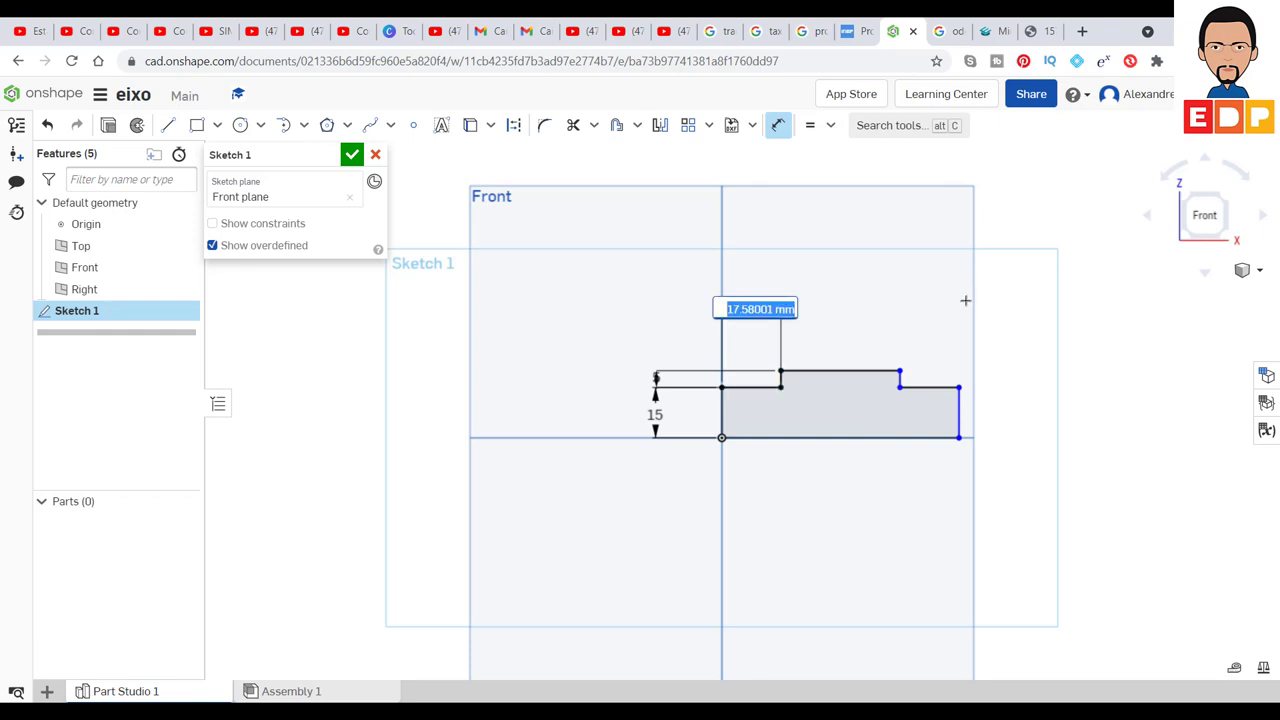
{"action": "type", "text": "20"}
{"action": "key", "text": "Return"}
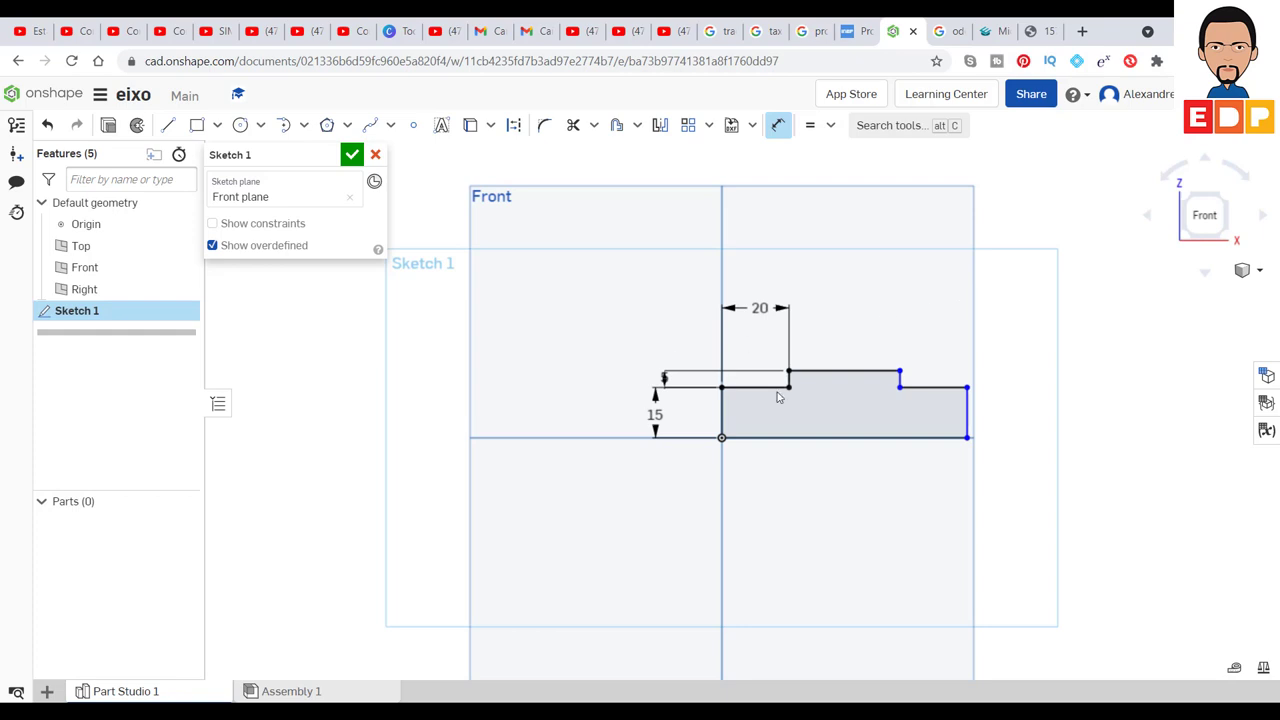
Dimension the raised middle step's top line at 30 mm.
{"action": "left_click", "coordinate": [921, 388]}
{"action": "key", "text": "Escape"}
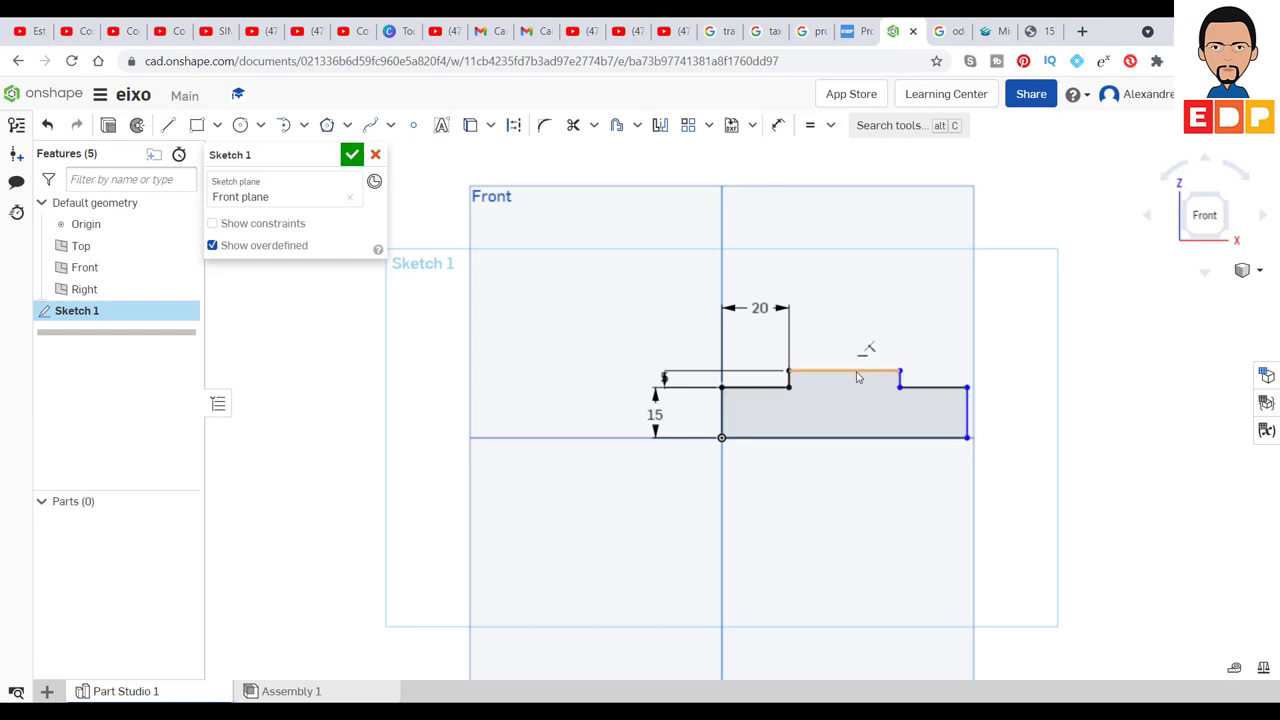
{"action": "left_click", "coordinate": [857, 375]}
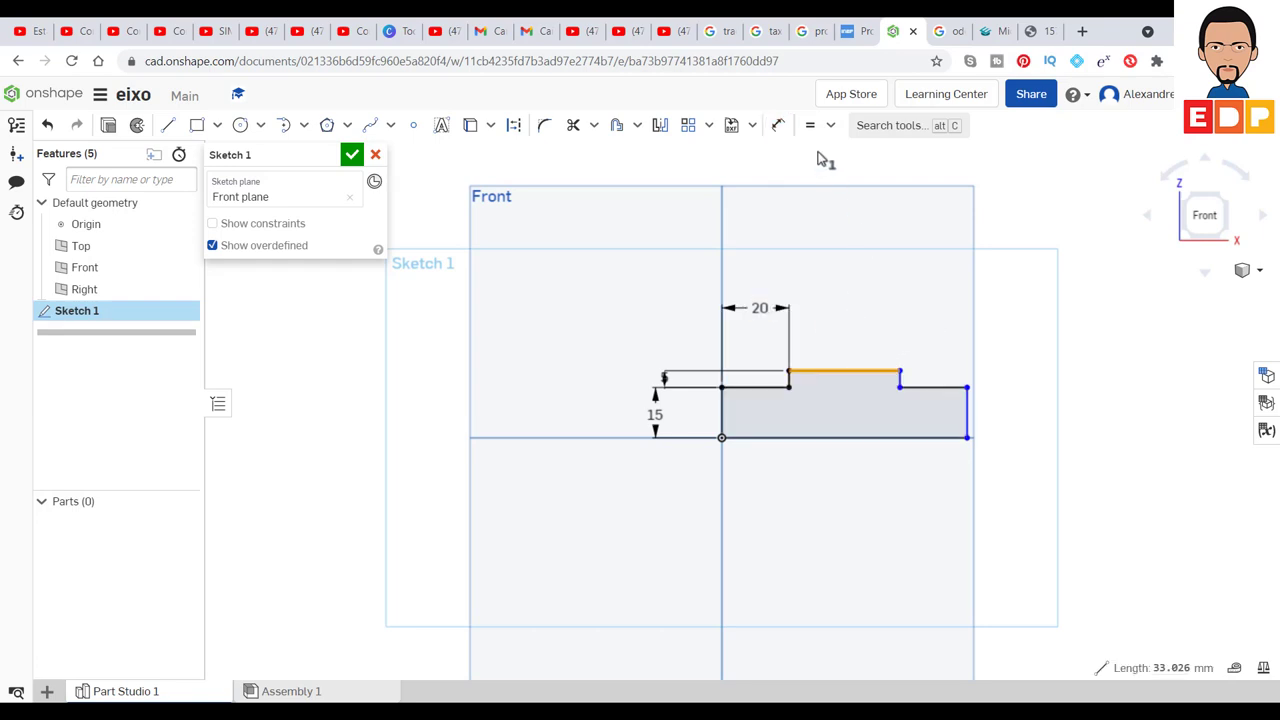
{"action": "left_click", "coordinate": [778, 125]}
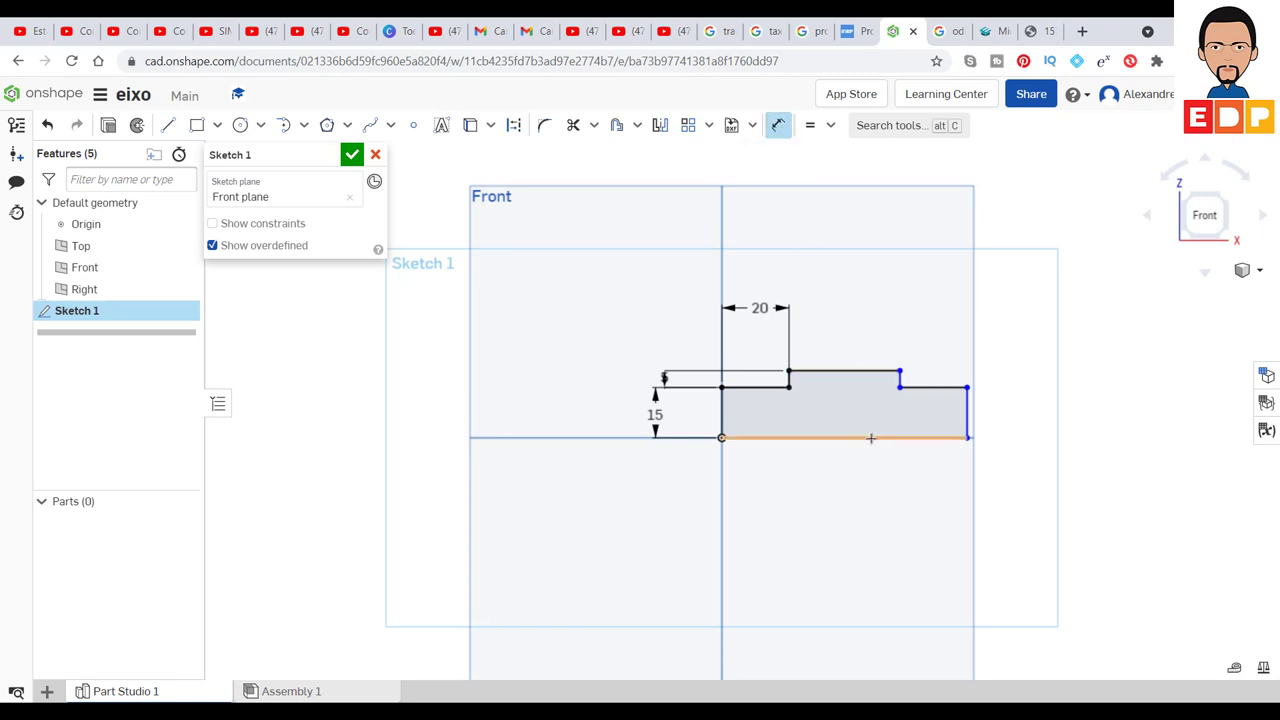
{"action": "left_click", "coordinate": [848, 370]}
{"action": "left_click", "coordinate": [852, 316]}
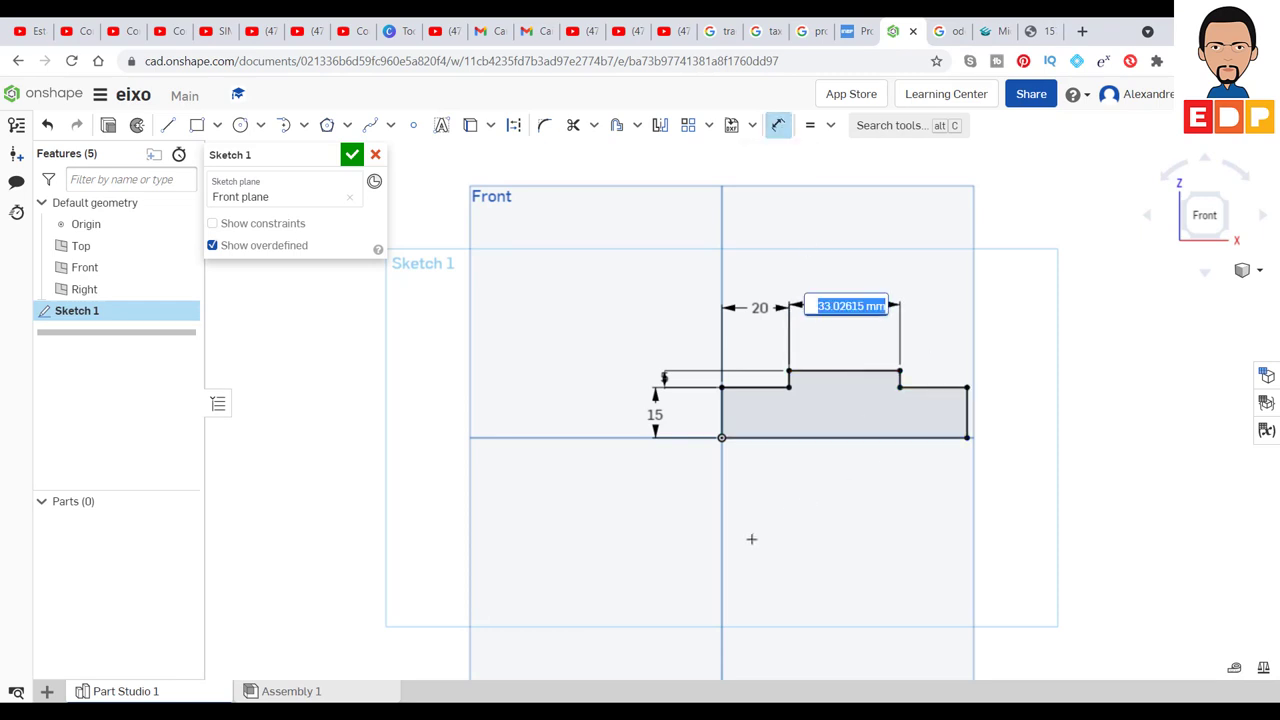
{"action": "type", "text": "30"}
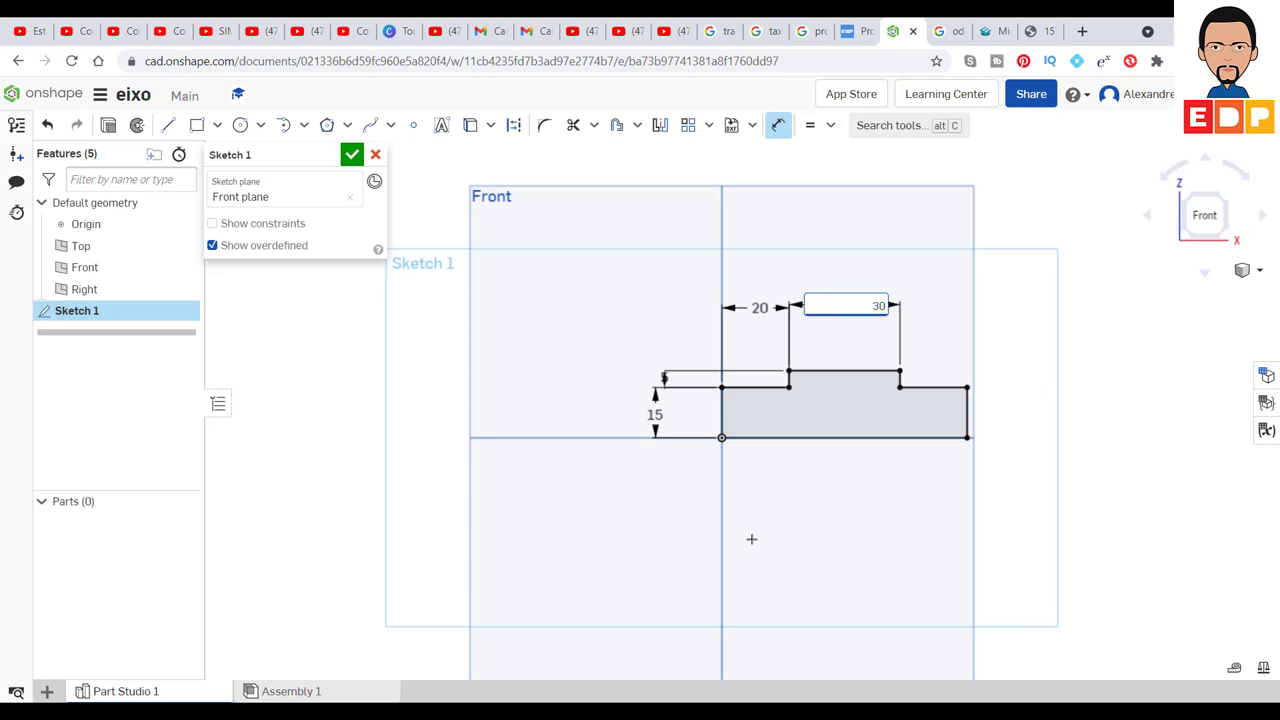
{"action": "key", "text": "Return"}
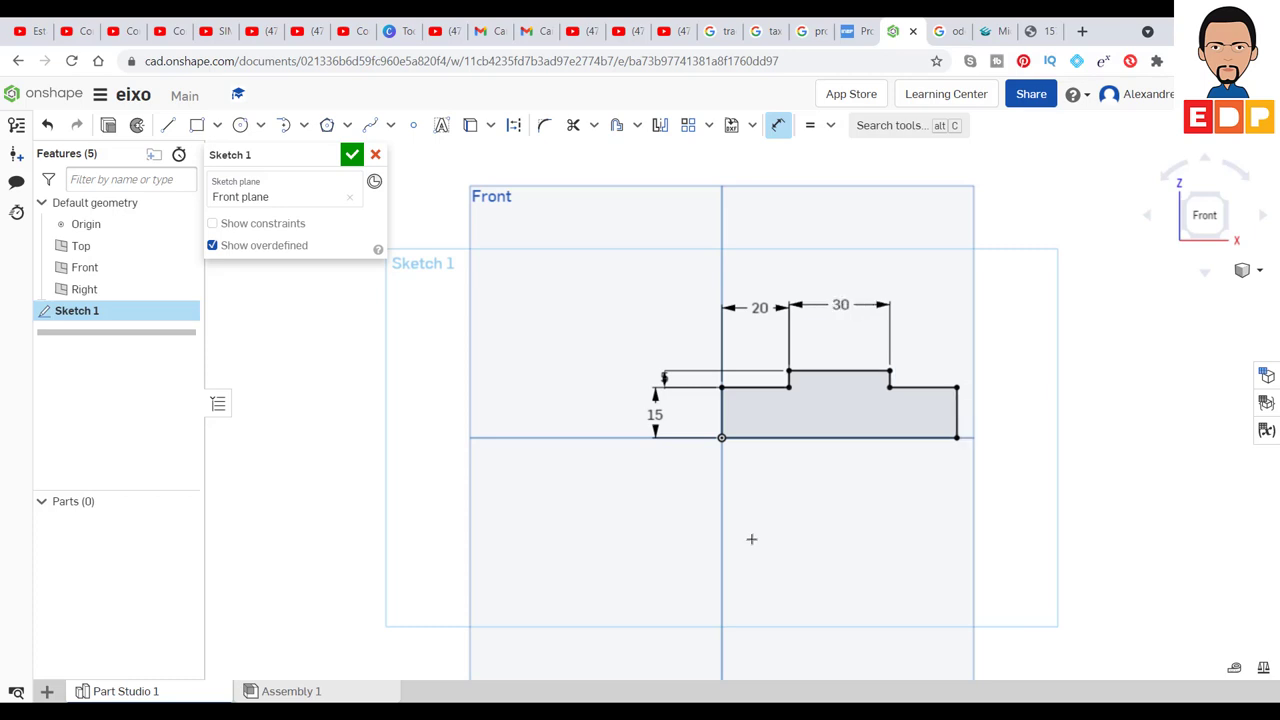
Try a 70 overall length dimension on the bottom line, then cancel it.
{"action": "left_click", "coordinate": [820, 438]}
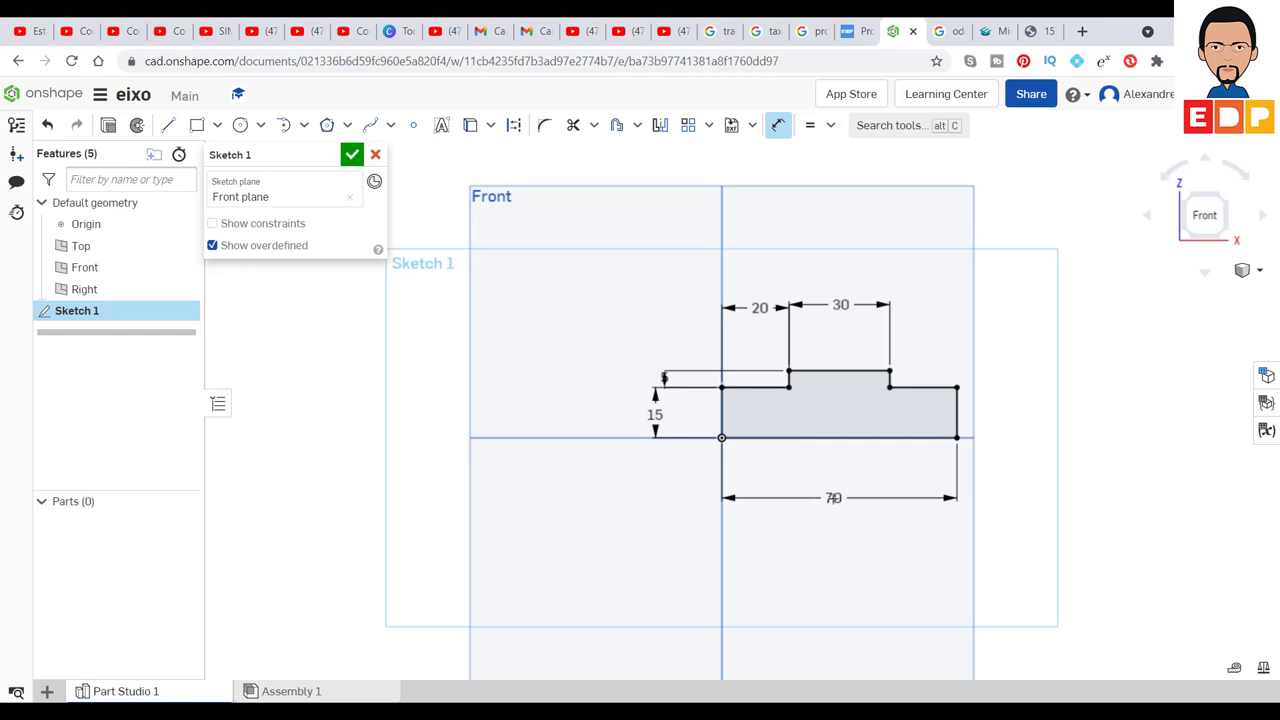
{"action": "left_click_drag", "start_coordinate": [833, 497], "coordinate": [855, 322]}
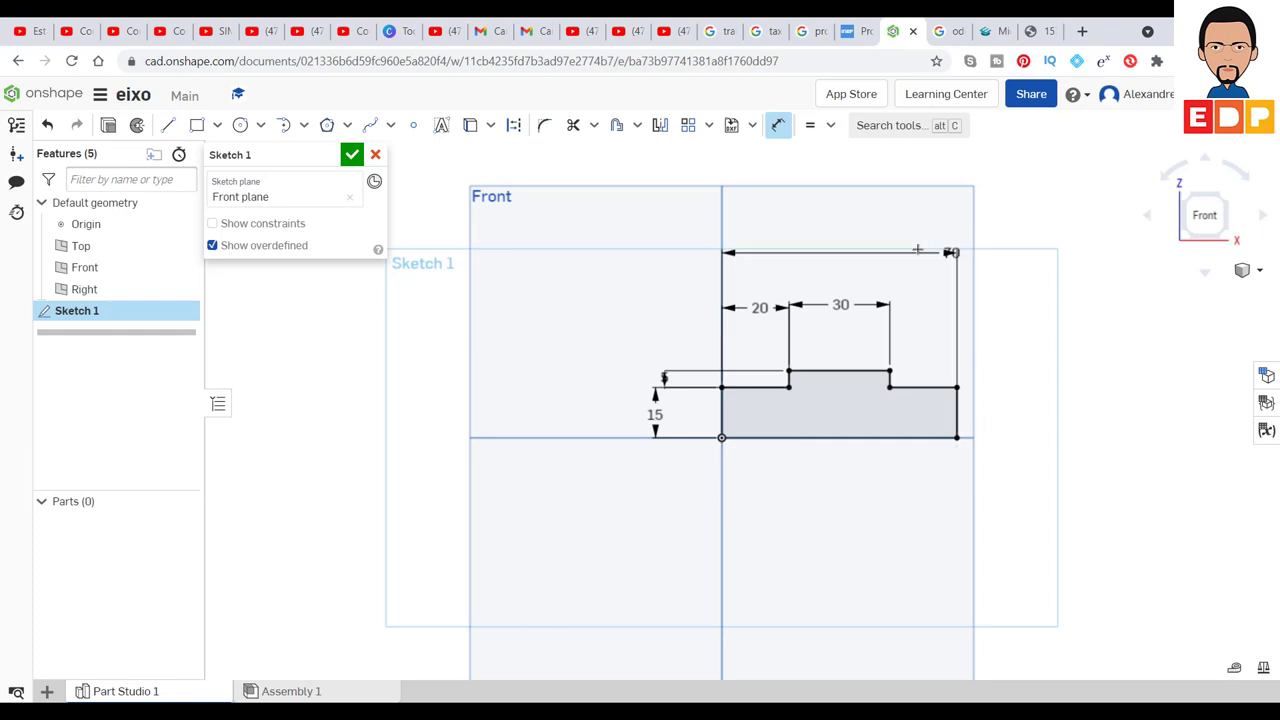
{"action": "key", "text": "Escape"}
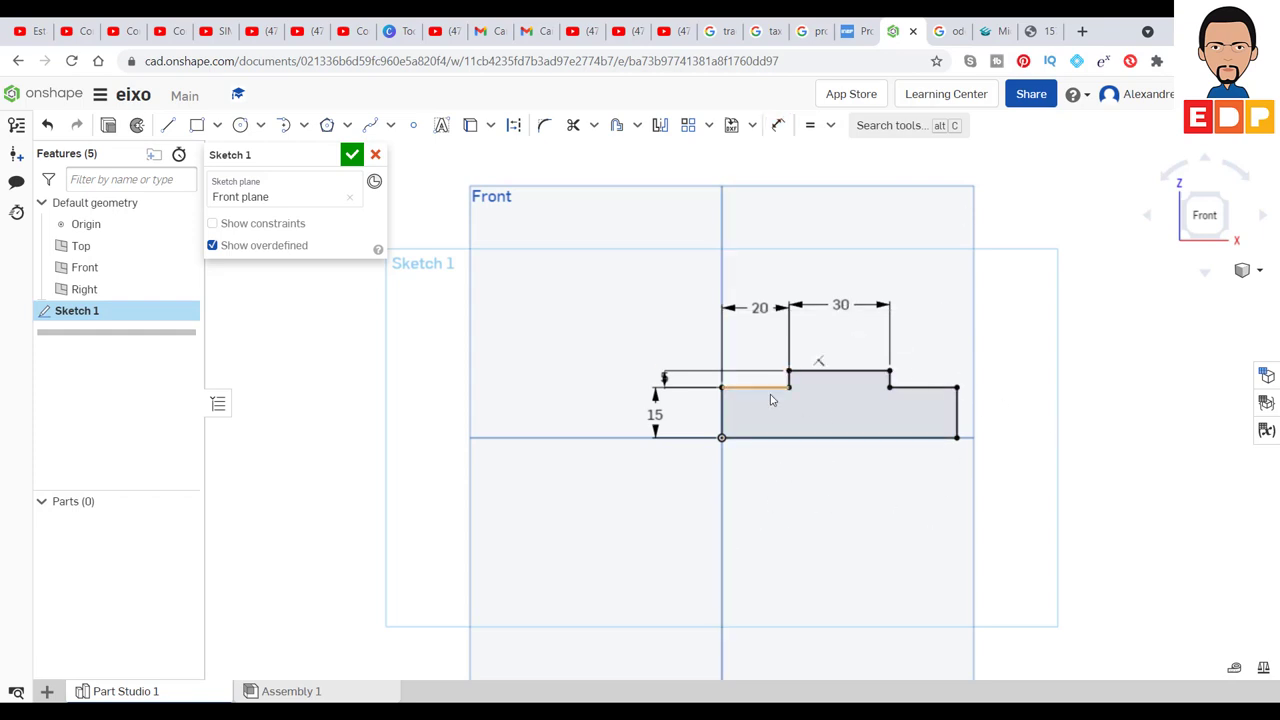
Close Sketch 1 and revolve the profile about its bottom edge into solid Part 1.
{"action": "left_click", "coordinate": [351, 154]}
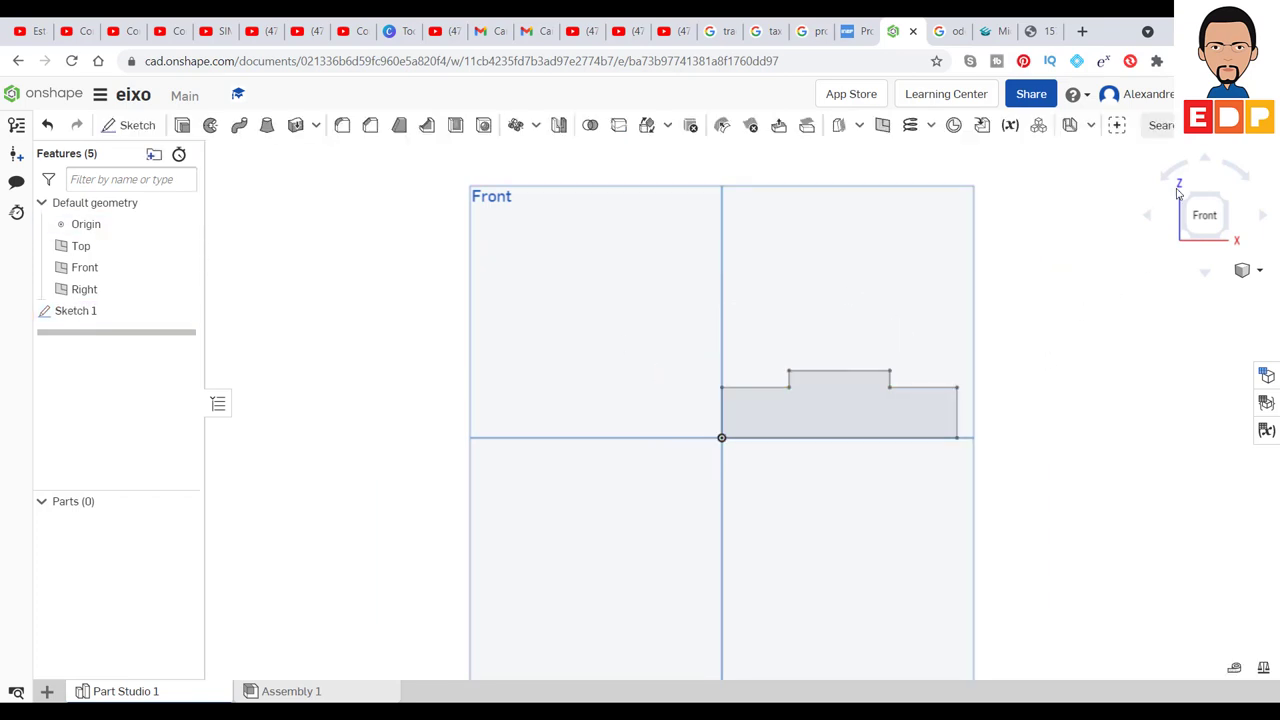
{"action": "left_click", "coordinate": [1219, 203]}
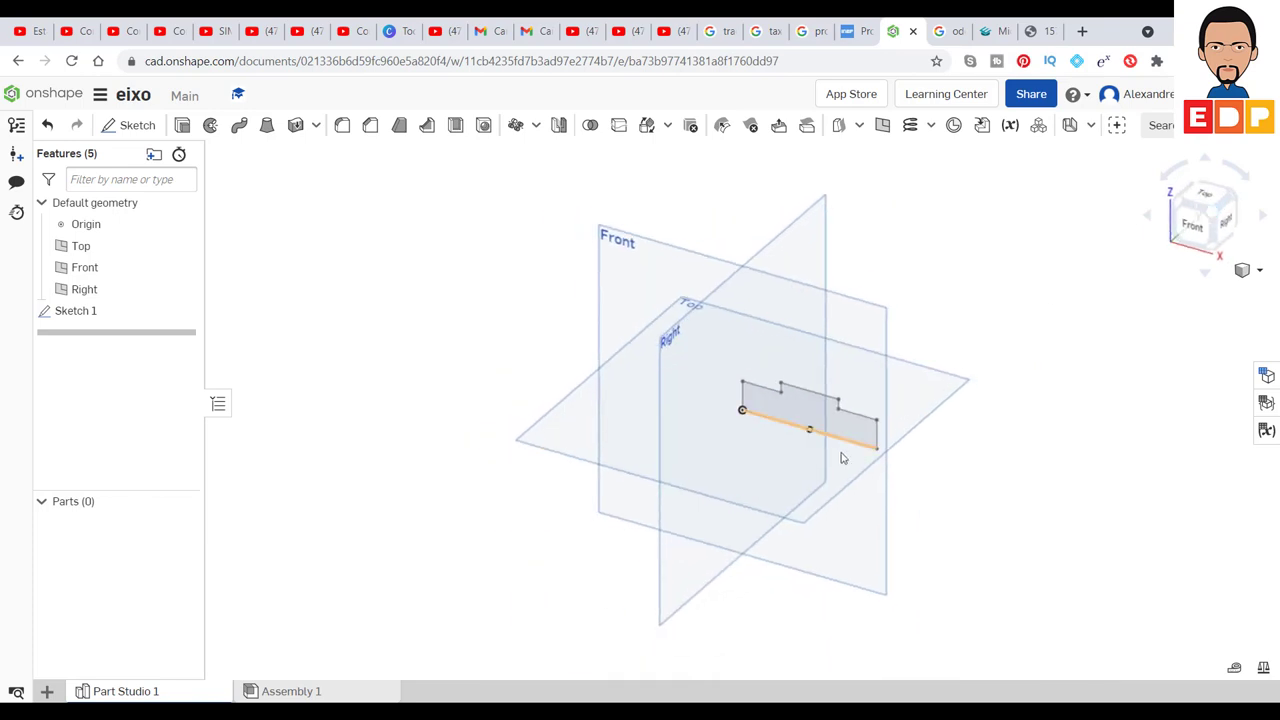
{"action": "left_click", "coordinate": [211, 126]}
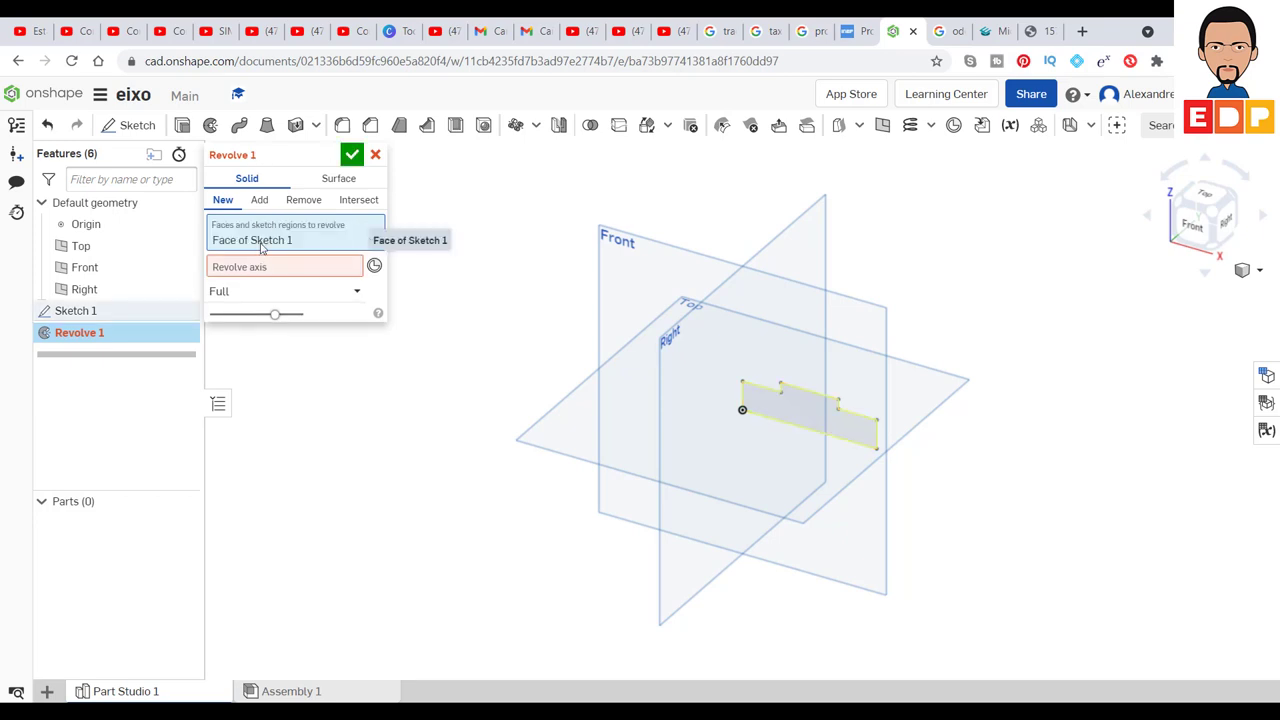
{"action": "left_click", "coordinate": [242, 271]}
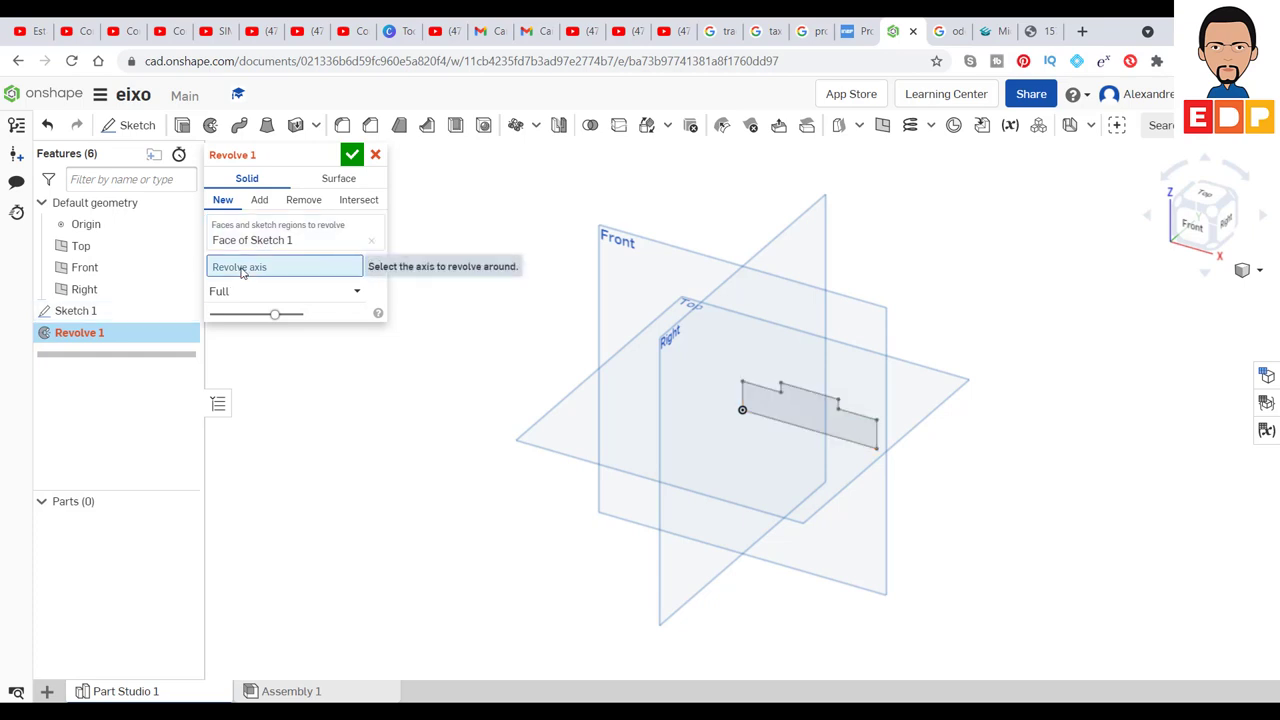
{"action": "left_click", "coordinate": [808, 435]}
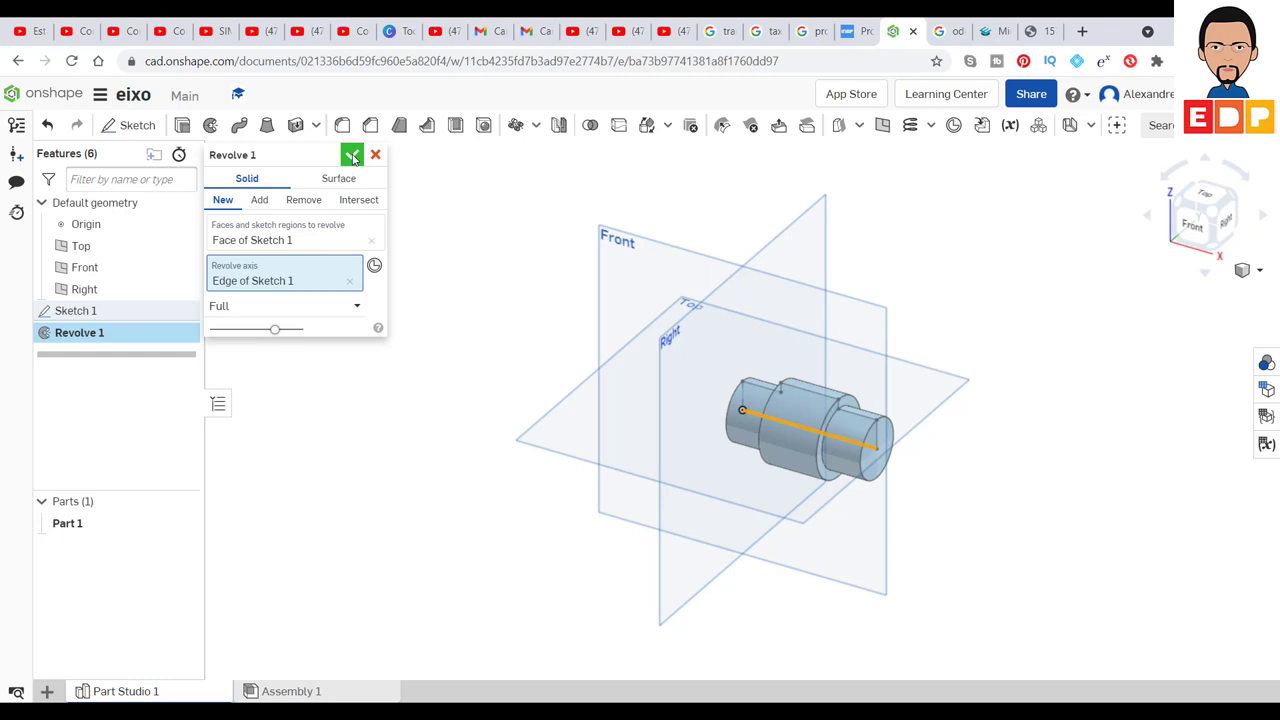
{"action": "left_click", "coordinate": [353, 156]}
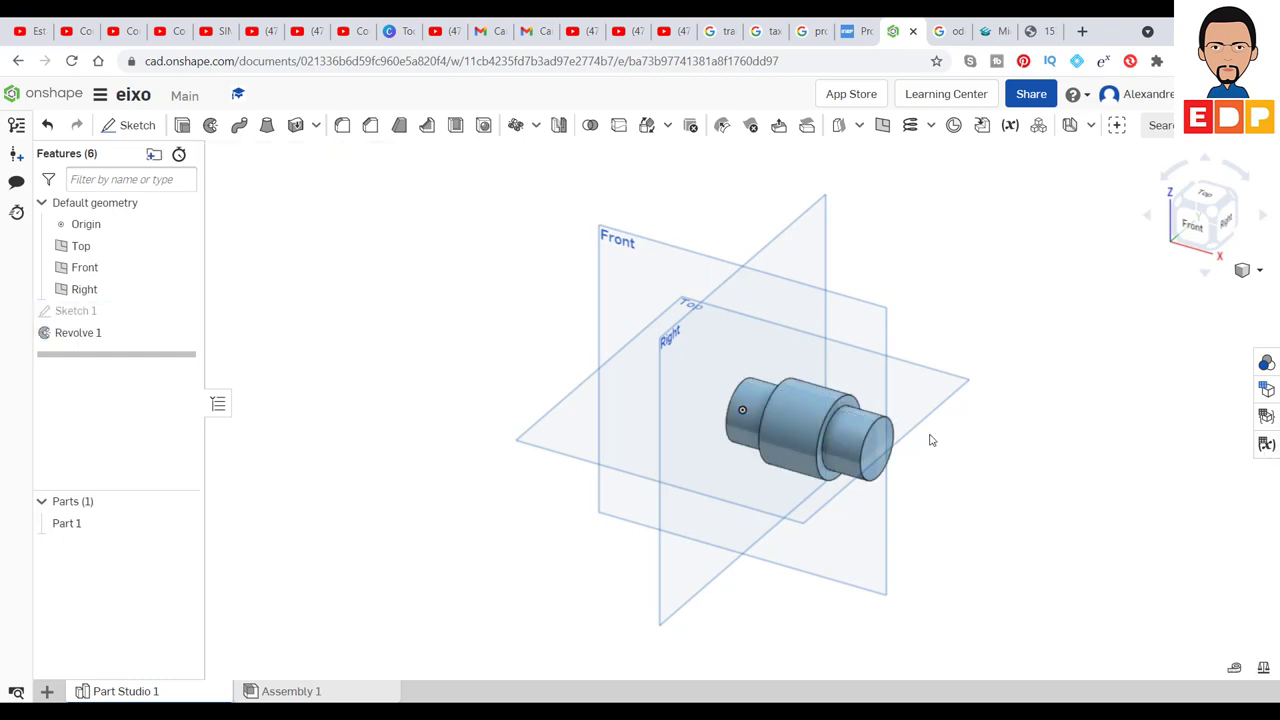
Recentre the view on the shaft and select the Top plane as a reference.
{"action": "scroll", "coordinate": [908, 471], "scroll_direction": "down", "scroll_amount": 1}
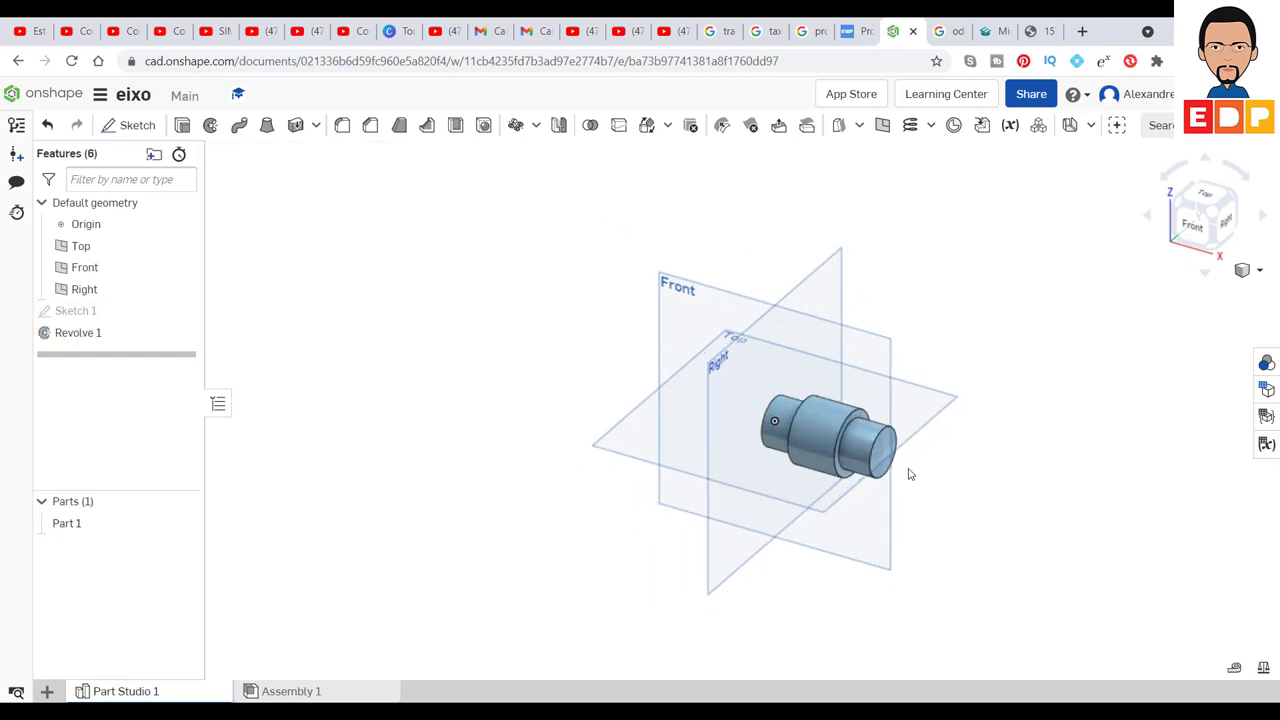
{"action": "scroll", "coordinate": [908, 471], "scroll_direction": "up", "scroll_amount": 5}
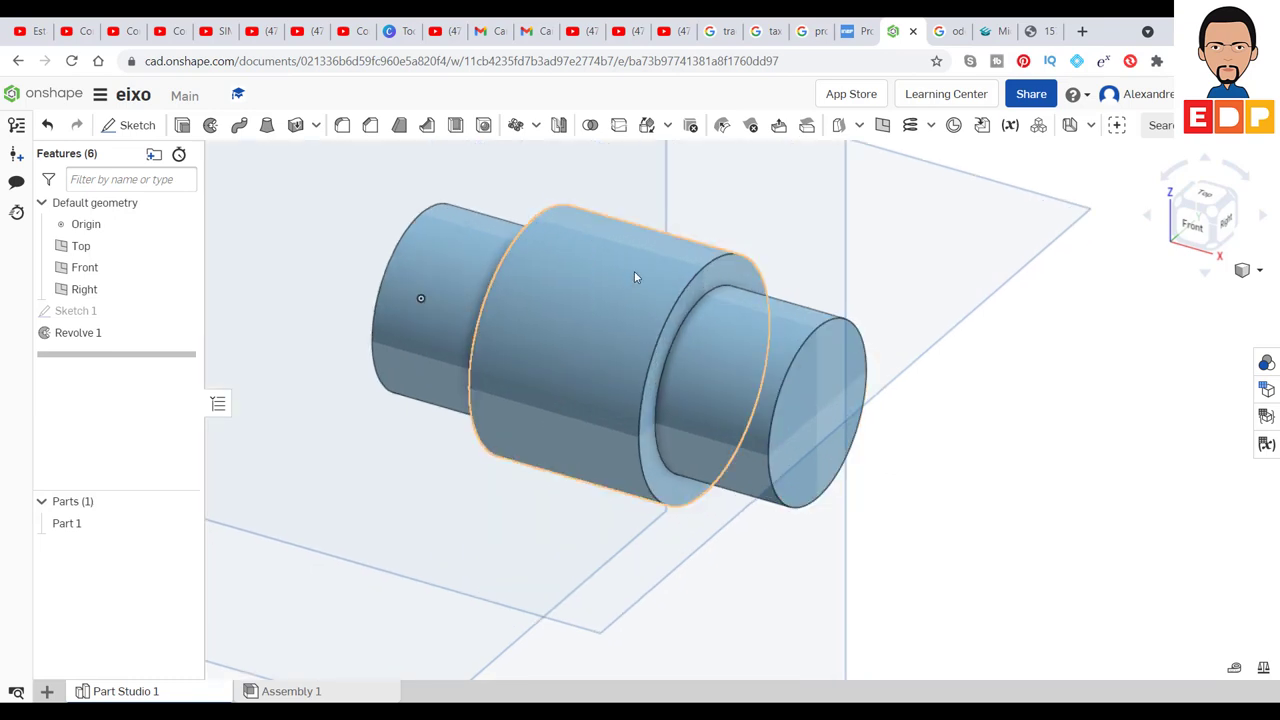
{"action": "scroll", "coordinate": [654, 287], "scroll_direction": "down", "scroll_amount": 3}
{"action": "scroll", "coordinate": [652, 286], "scroll_direction": "up", "scroll_amount": 3}
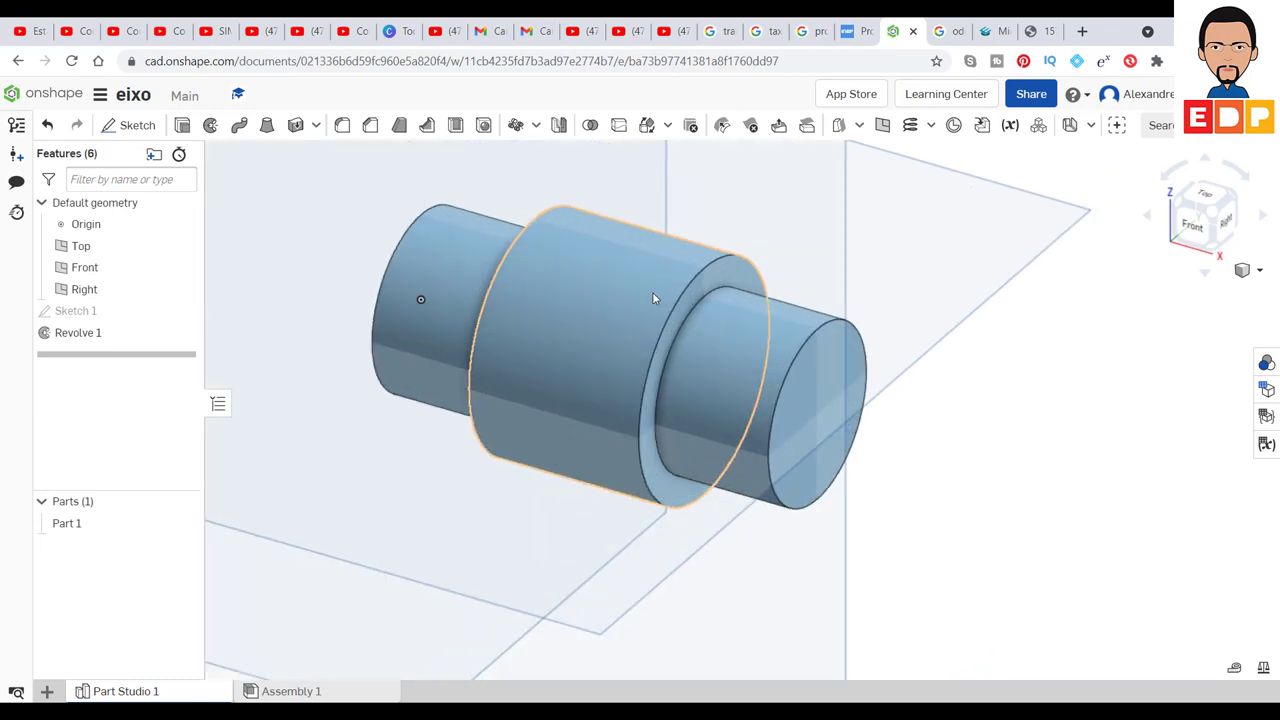
{"action": "scroll", "coordinate": [656, 298], "scroll_direction": "down", "scroll_amount": 3}
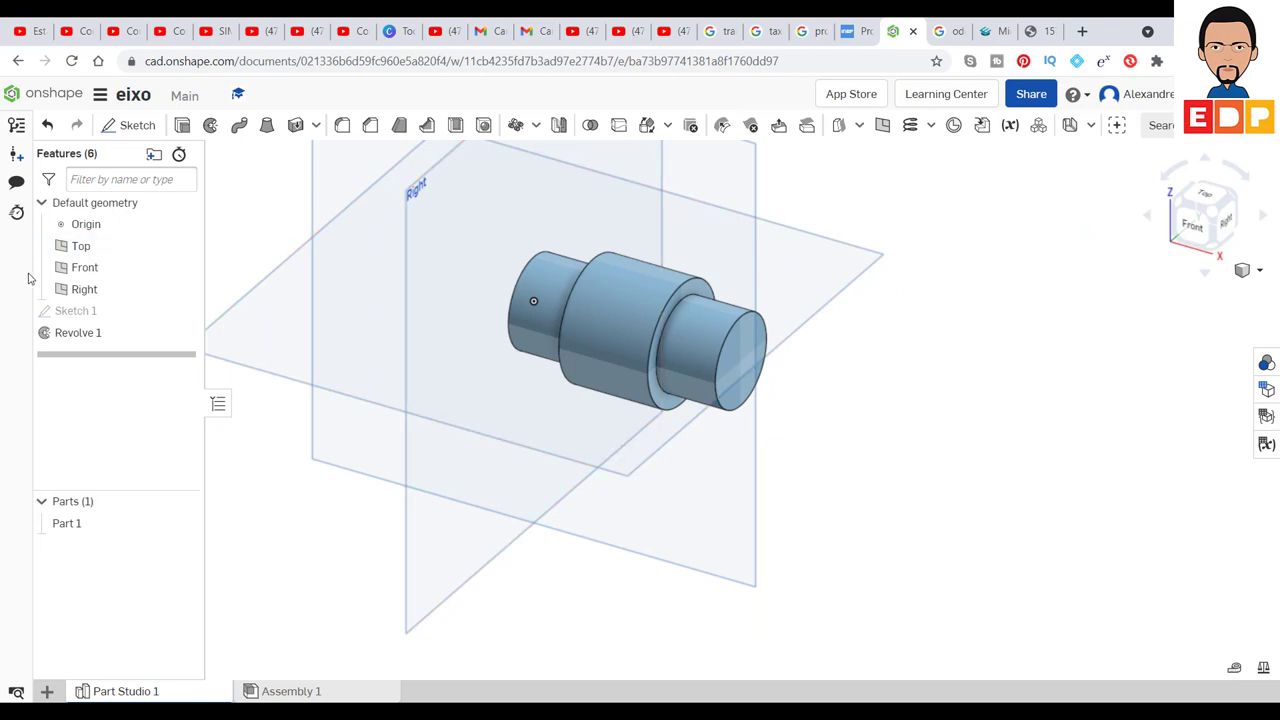
{"action": "left_click", "coordinate": [85, 267]}
{"action": "scroll", "coordinate": [412, 248], "scroll_direction": "down", "scroll_amount": 2}
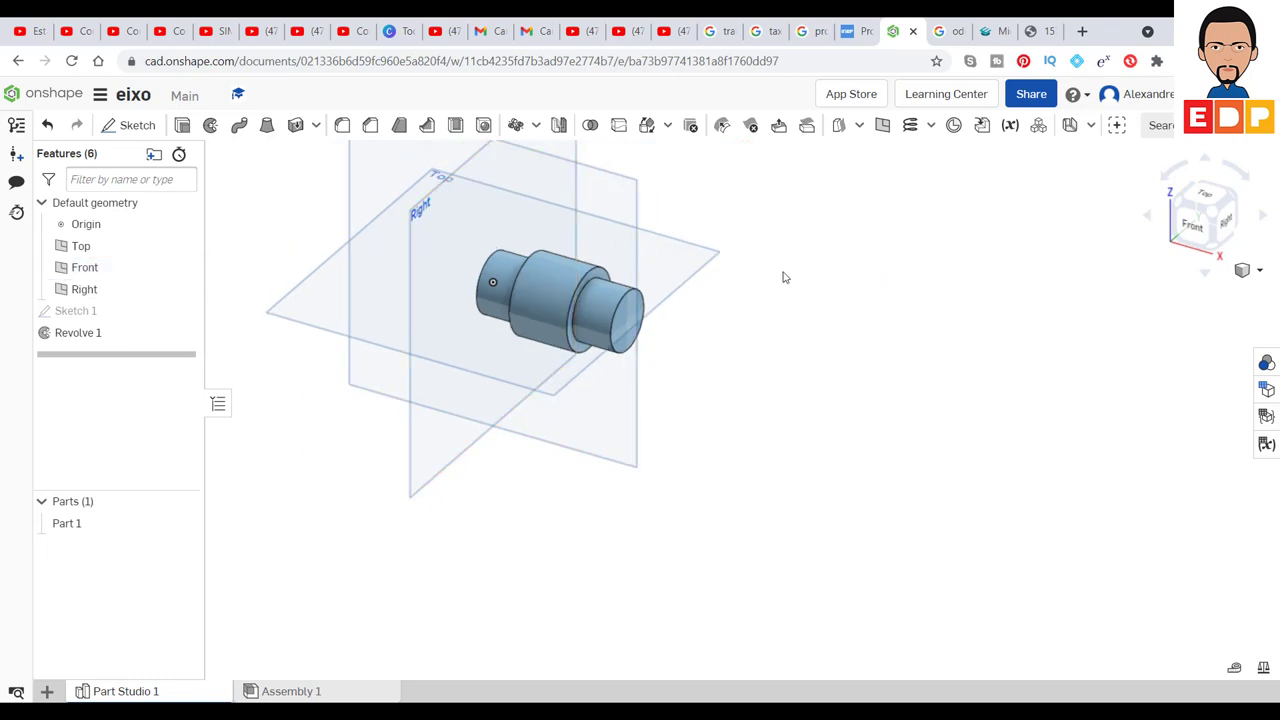
{"action": "middle_click_drag", "start_coordinate": [783, 277], "coordinate": [951, 337]}
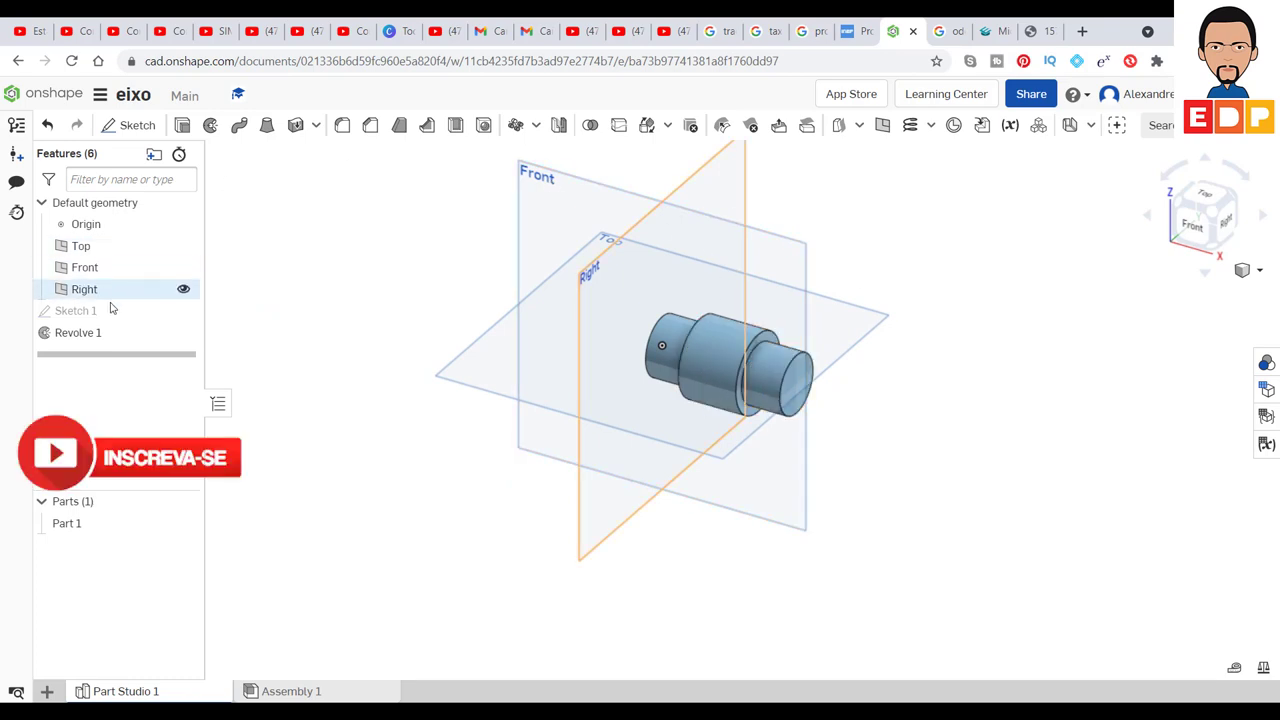
{"action": "left_click", "coordinate": [75, 247]}
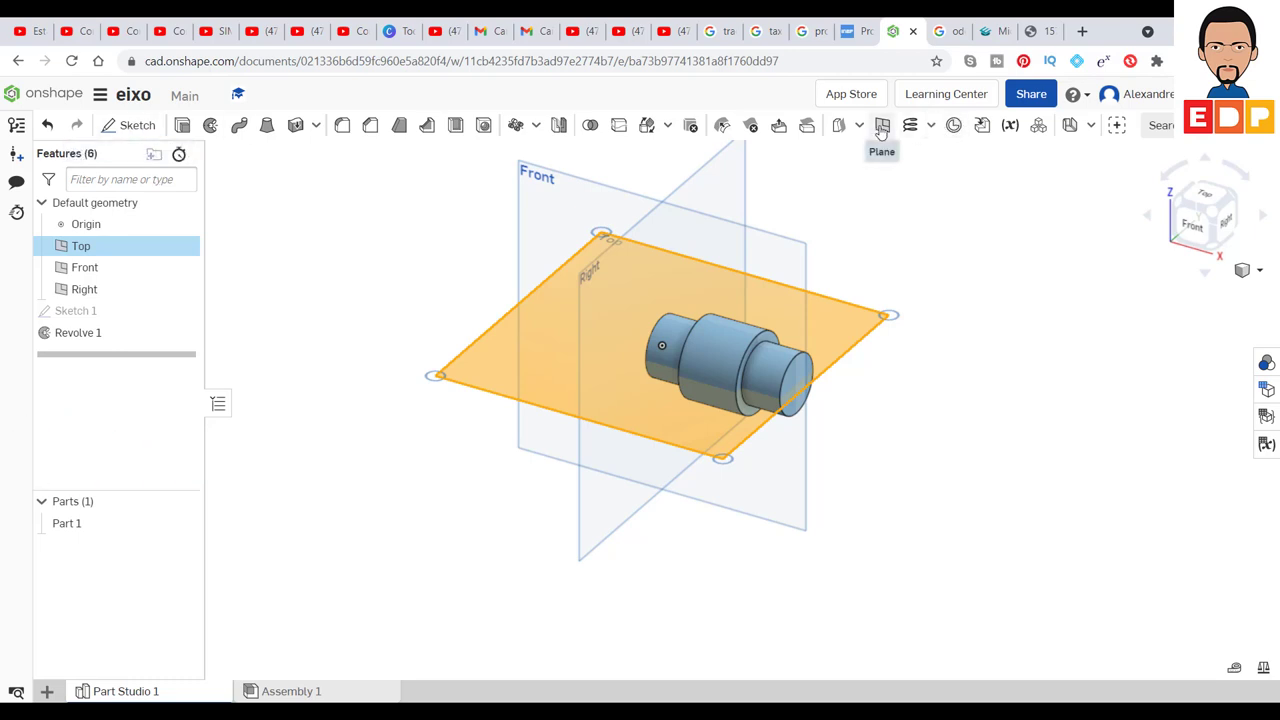
Create Plane 1 offset 20 mm from the Top plane.
{"action": "left_click", "coordinate": [882, 126]}
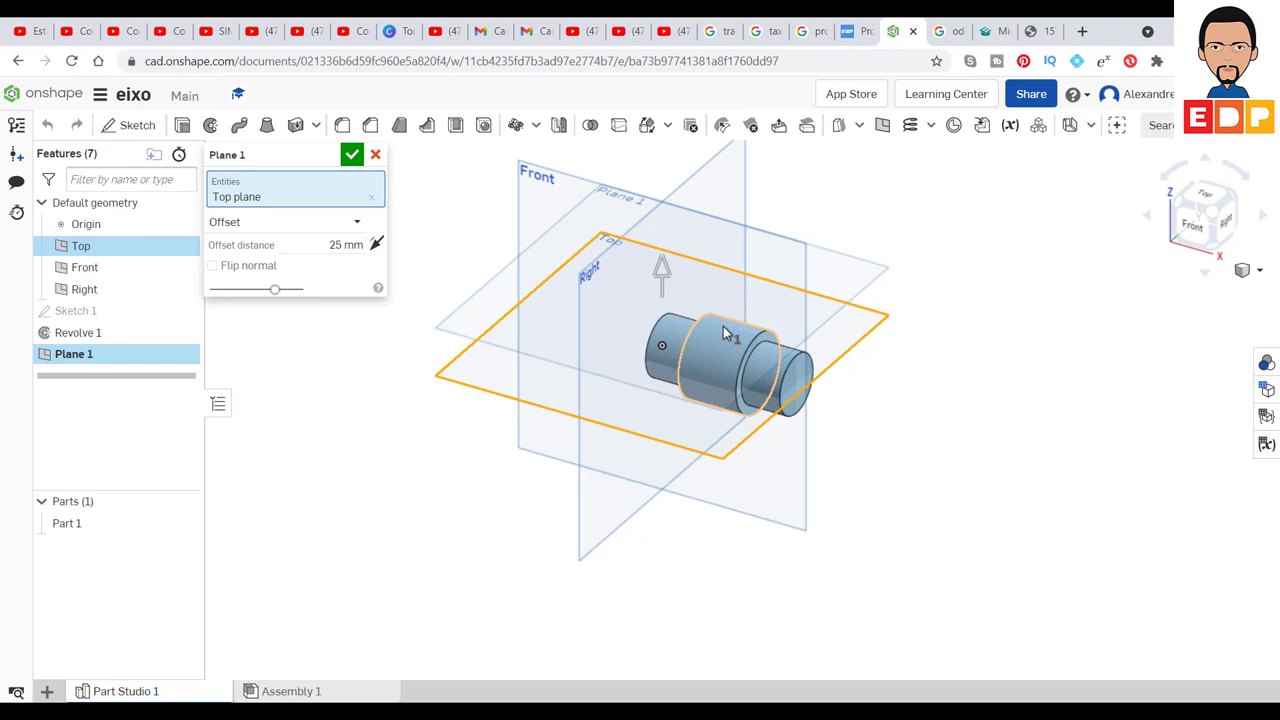
{"action": "left_click", "coordinate": [340, 244]}
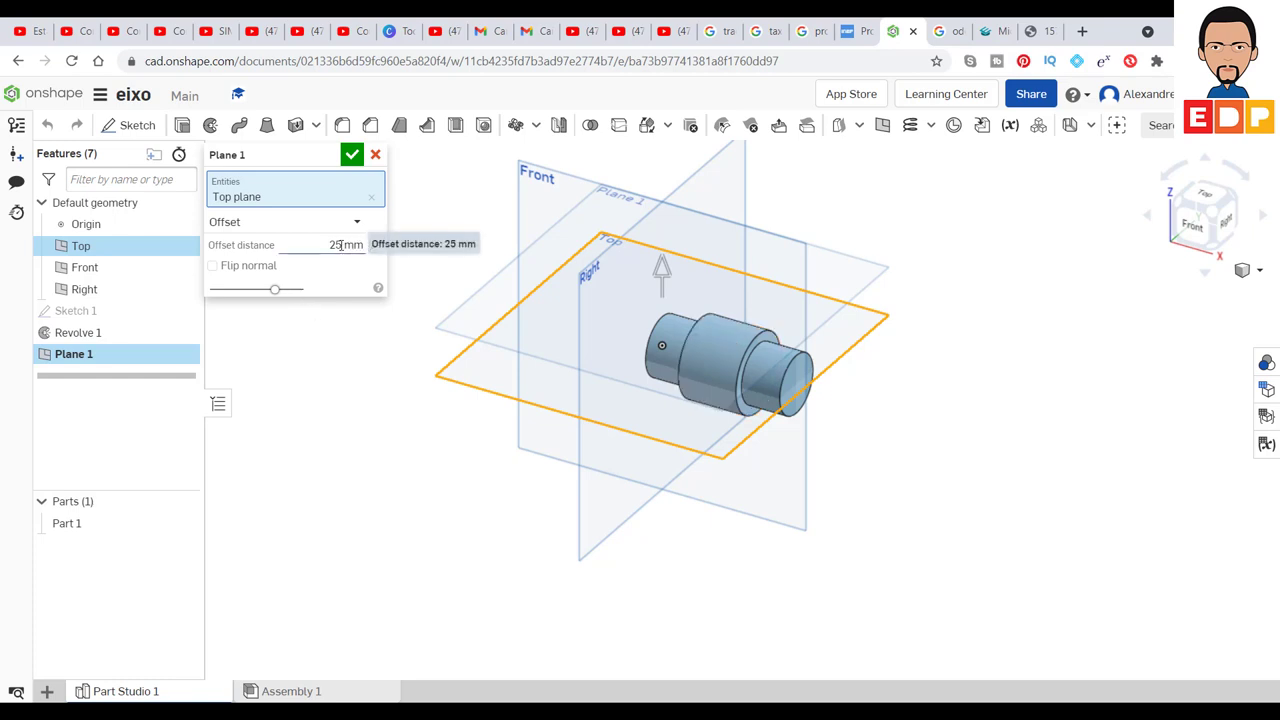
{"action": "double_click", "coordinate": [340, 244]}
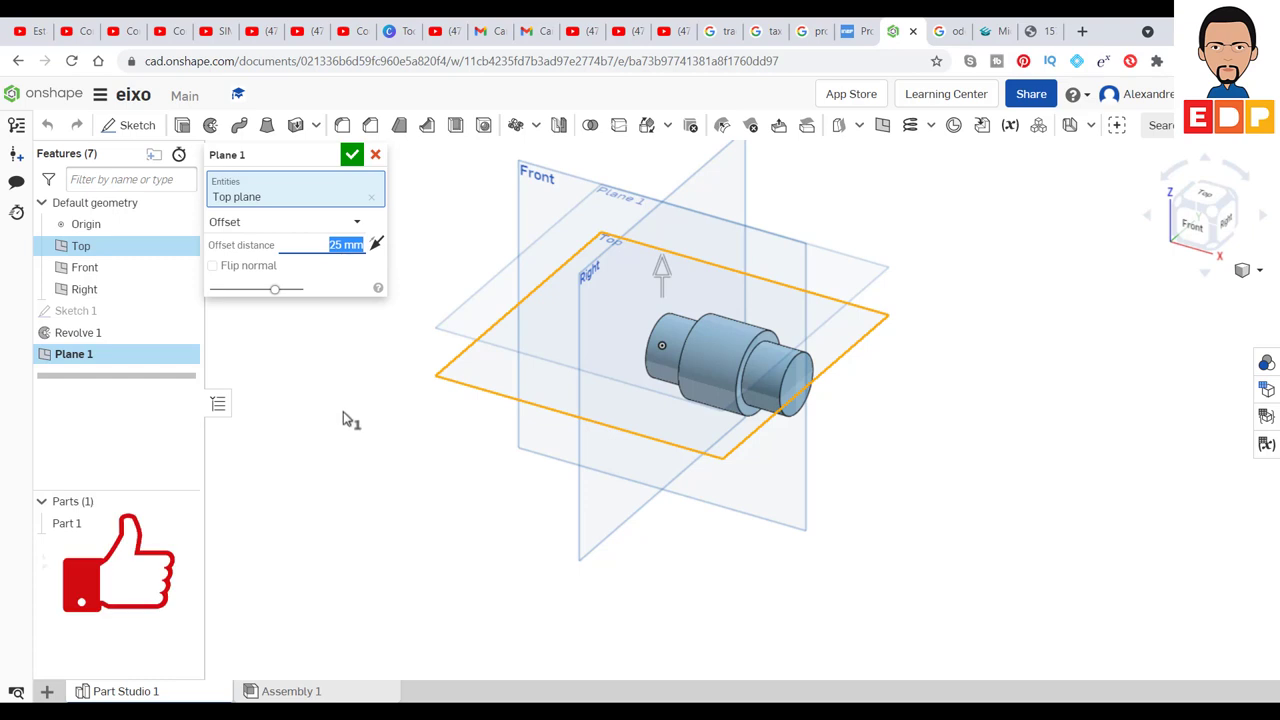
{"action": "type", "text": "20"}
{"action": "left_click", "coordinate": [352, 156]}
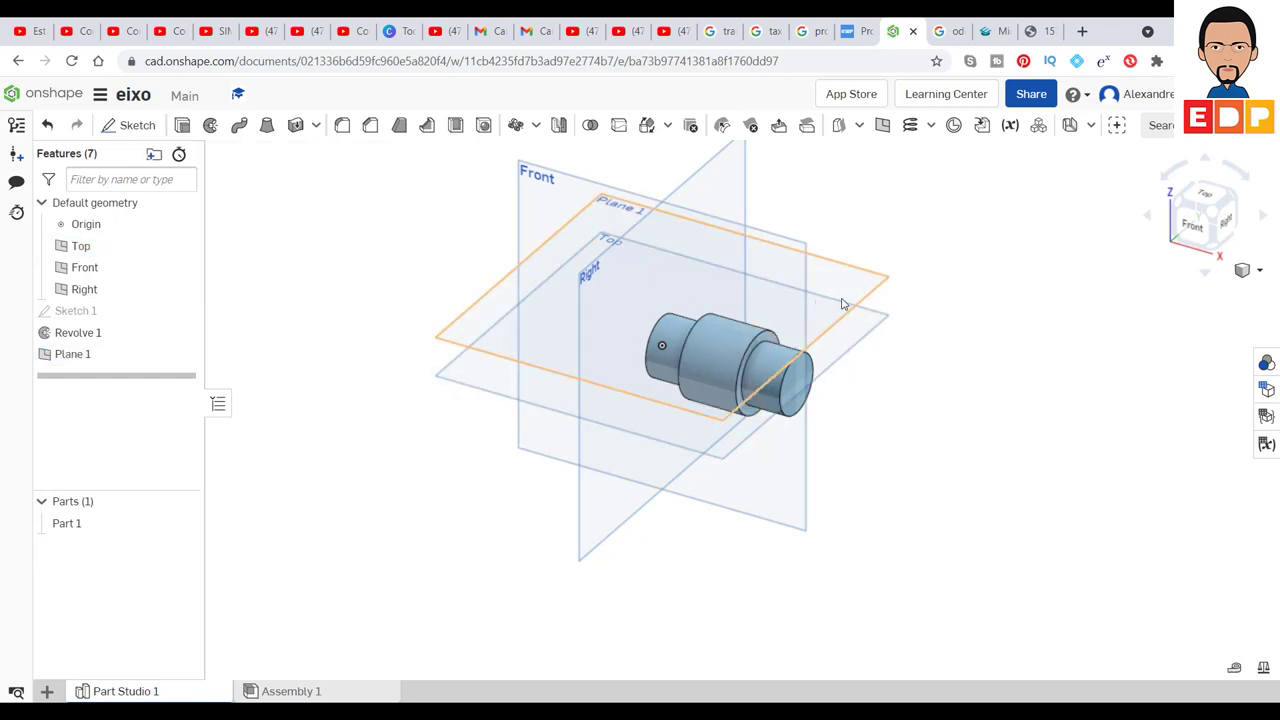
Start Sketch 2 on Plane 1, viewed straight down onto the plane.
{"action": "left_click", "coordinate": [1232, 226]}
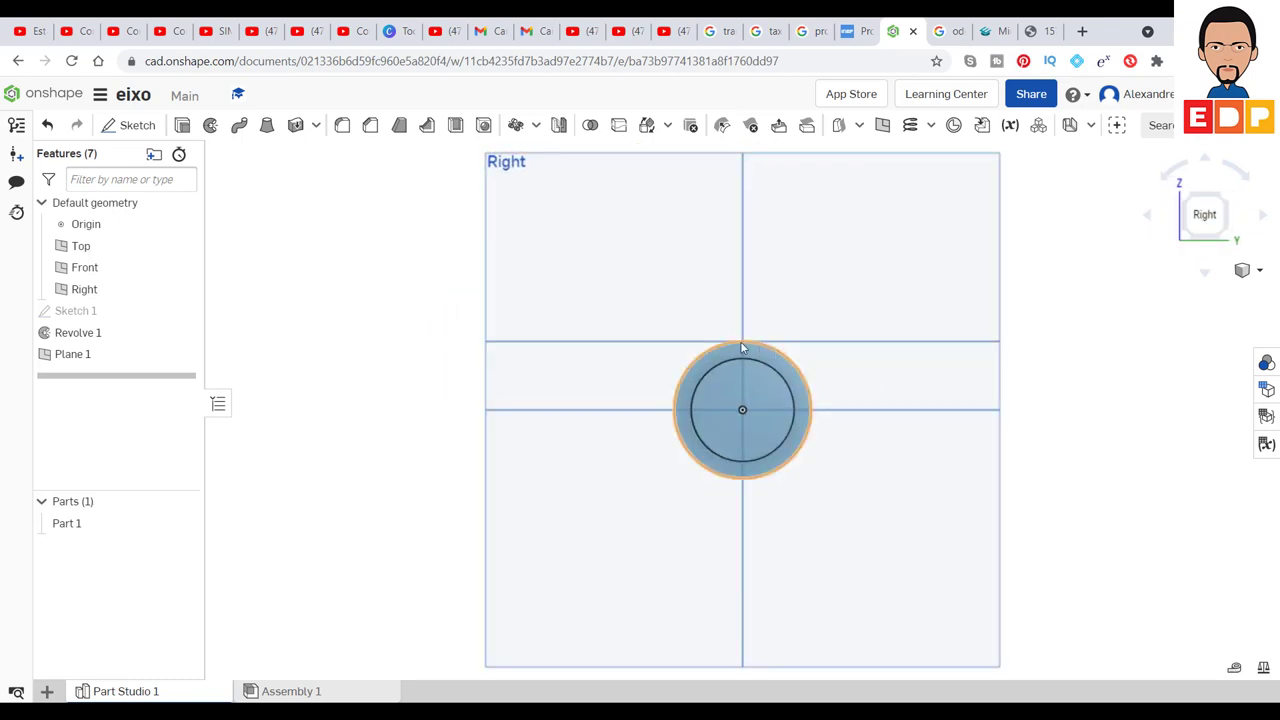
{"action": "left_click", "coordinate": [1185, 200]}
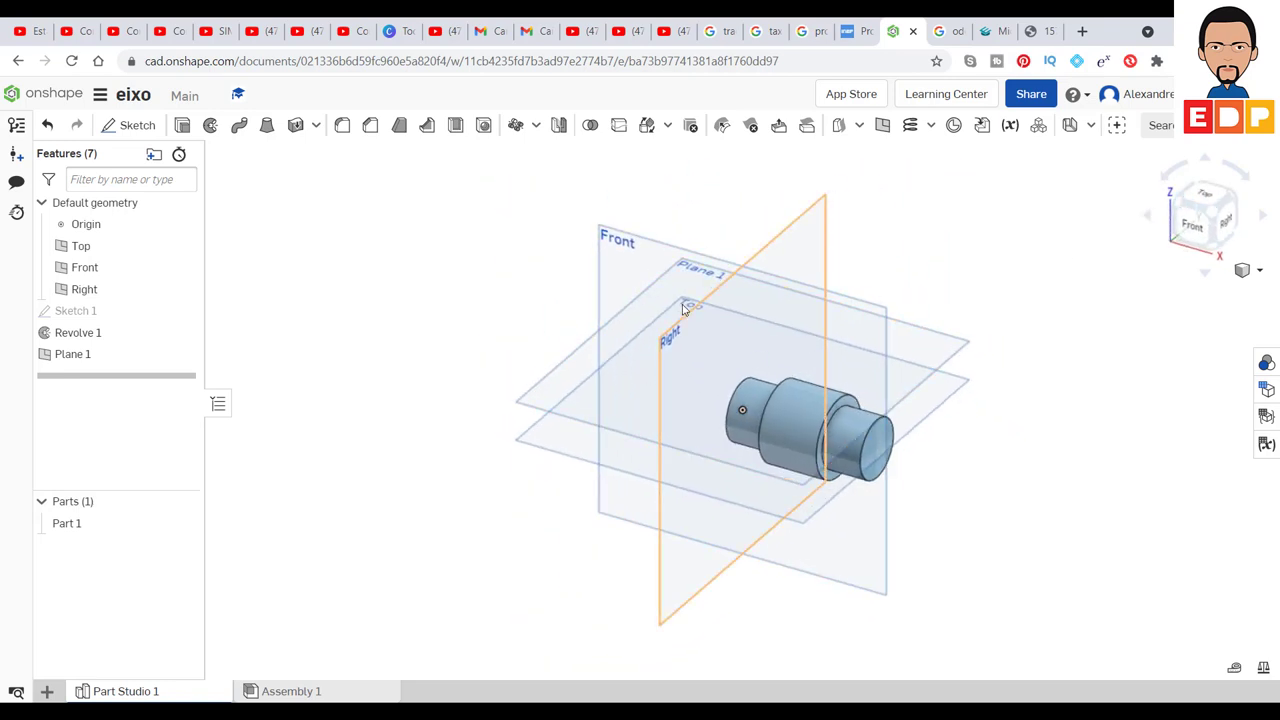
{"action": "left_click", "coordinate": [943, 354]}
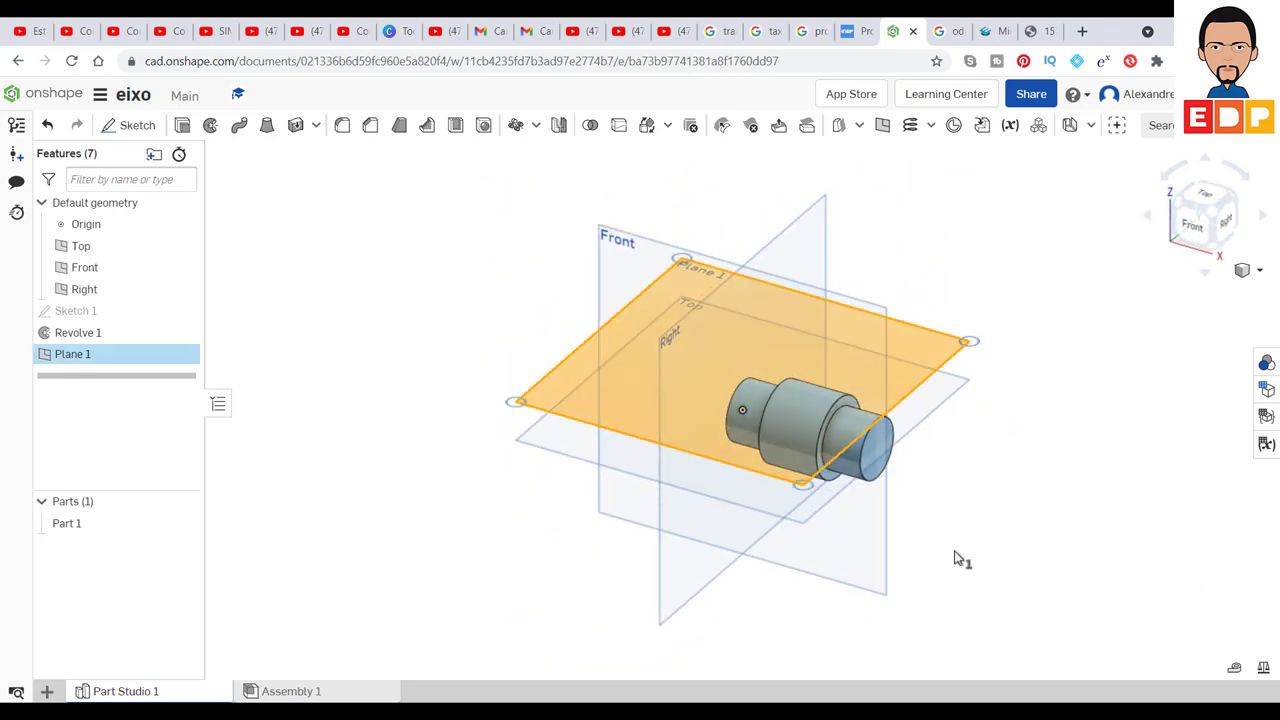
{"action": "left_click", "coordinate": [130, 125]}
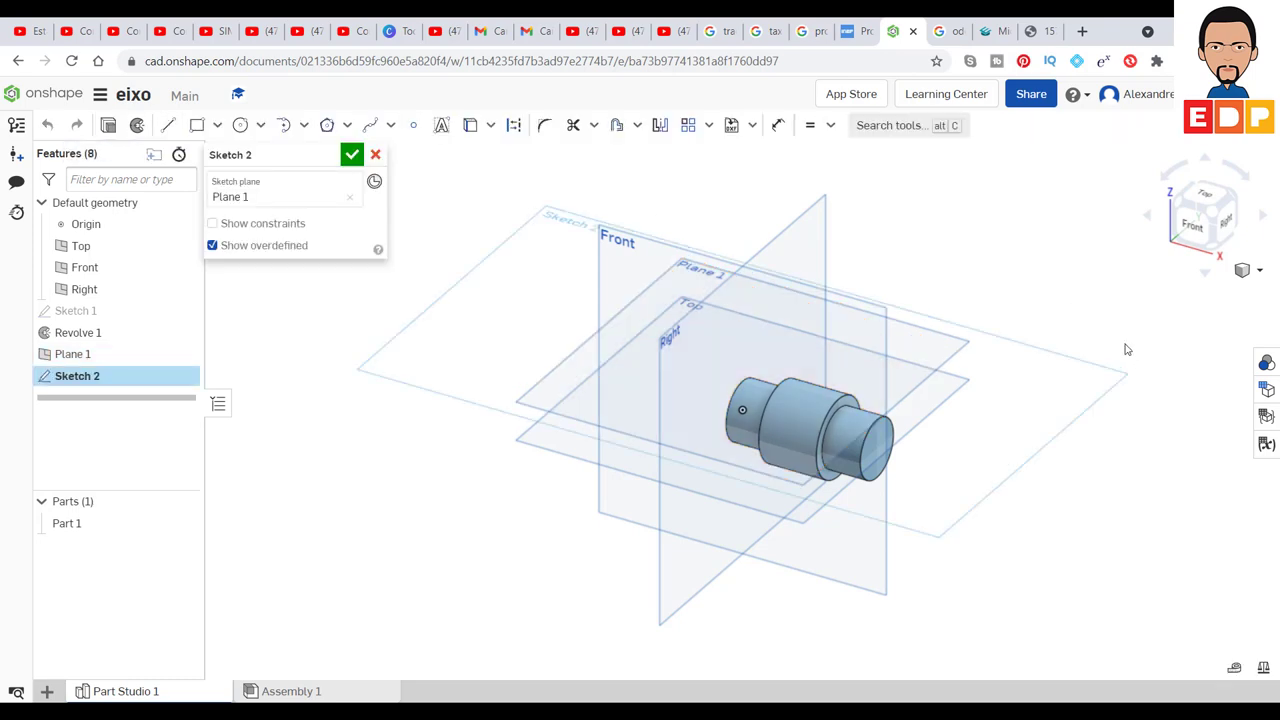
{"action": "left_click", "coordinate": [1218, 197]}
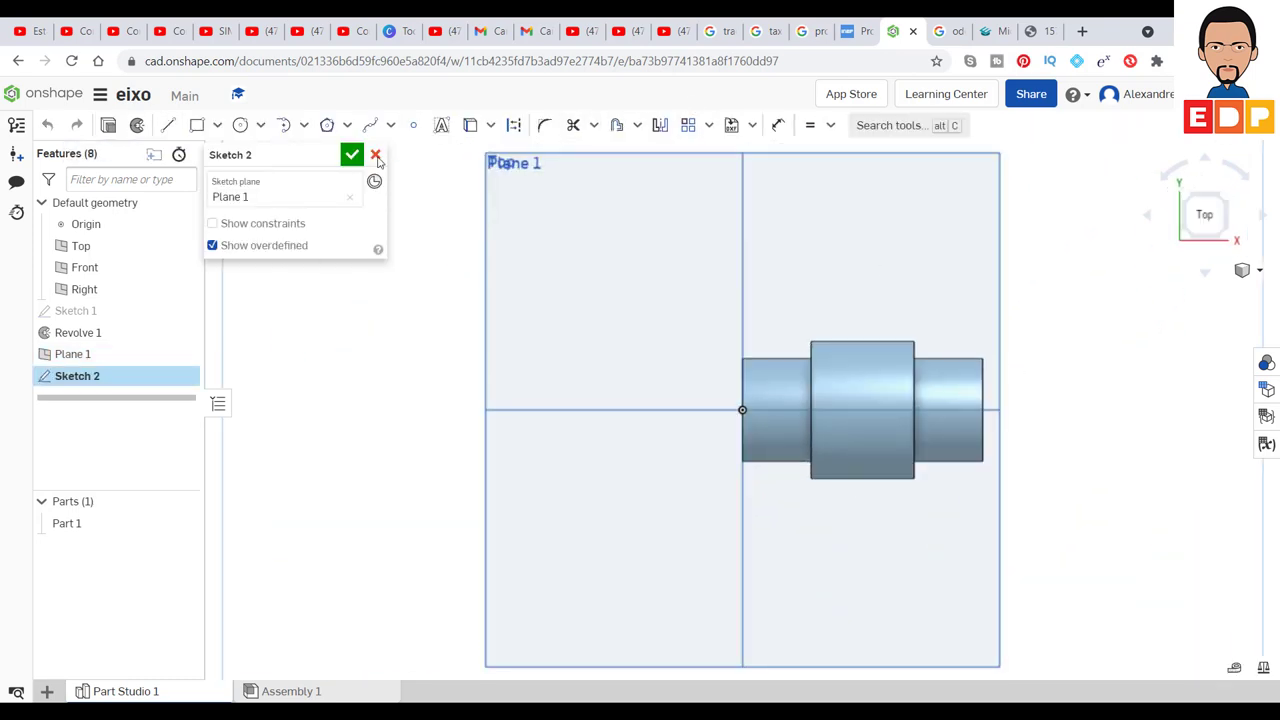
Draw two parallel horizontal lines over the shaft's middle step.
{"action": "left_click", "coordinate": [167, 132]}
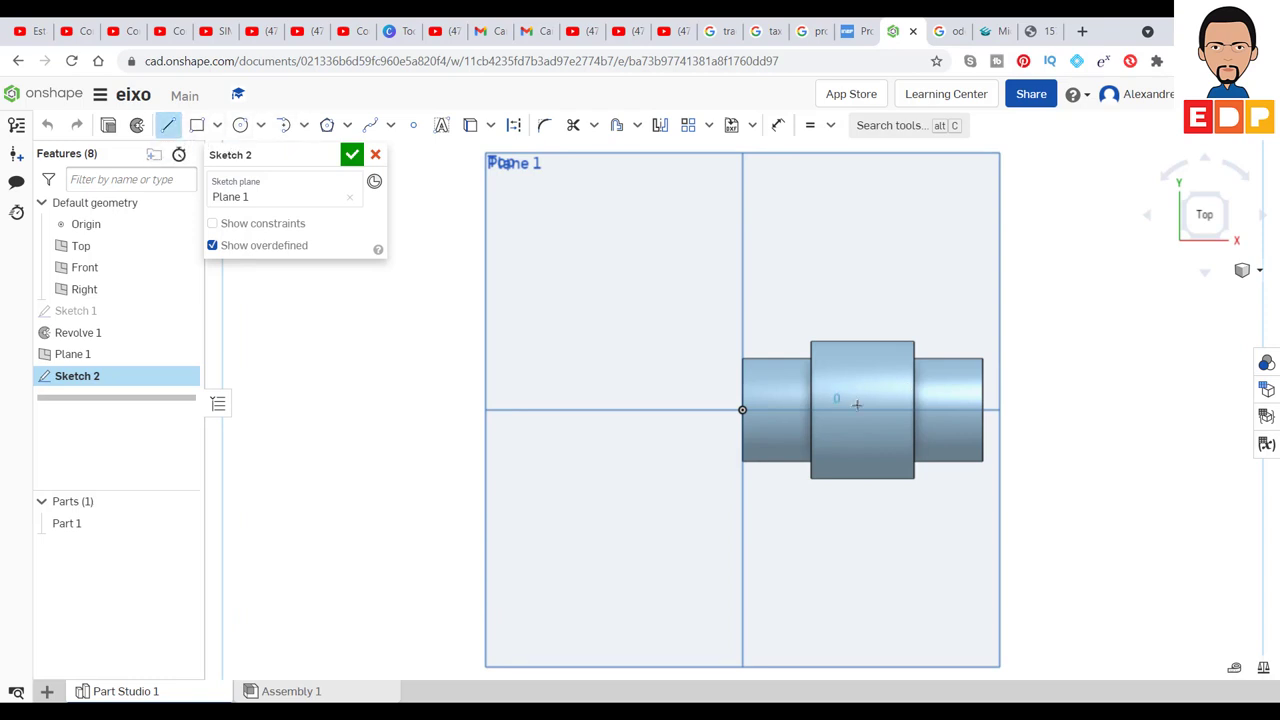
{"action": "left_click", "coordinate": [891, 398]}
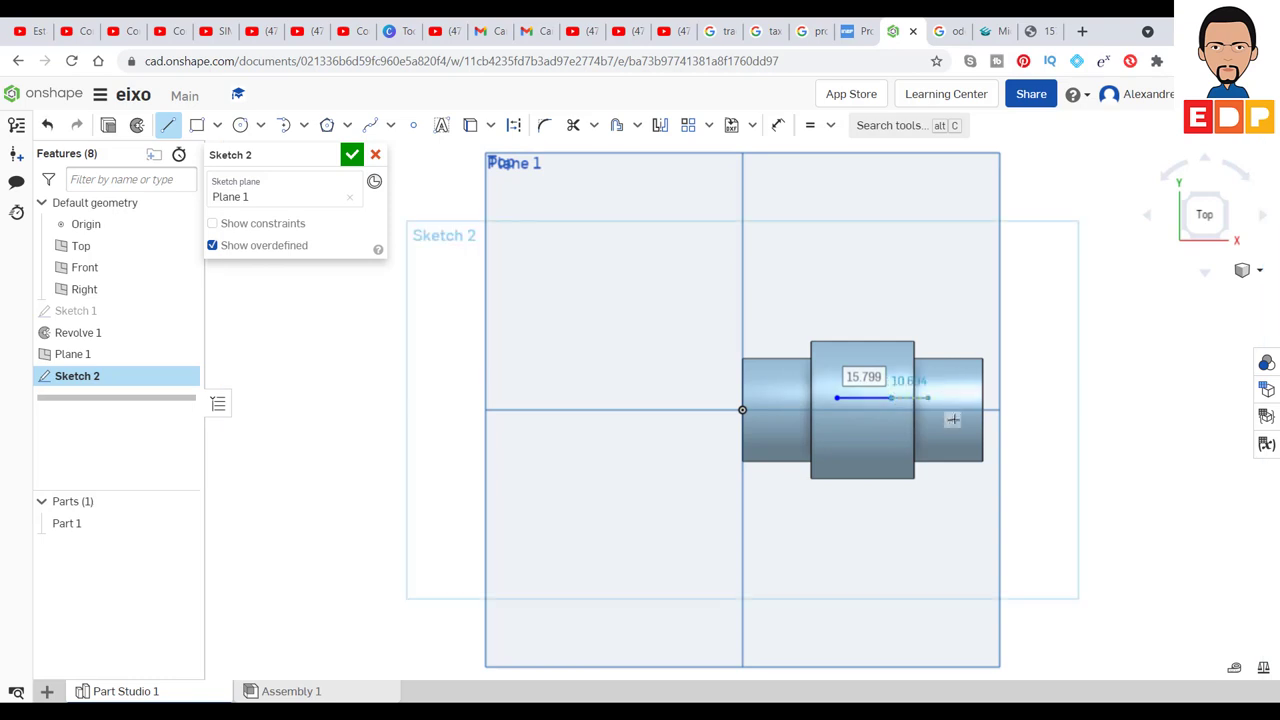
{"action": "key", "text": "Escape"}
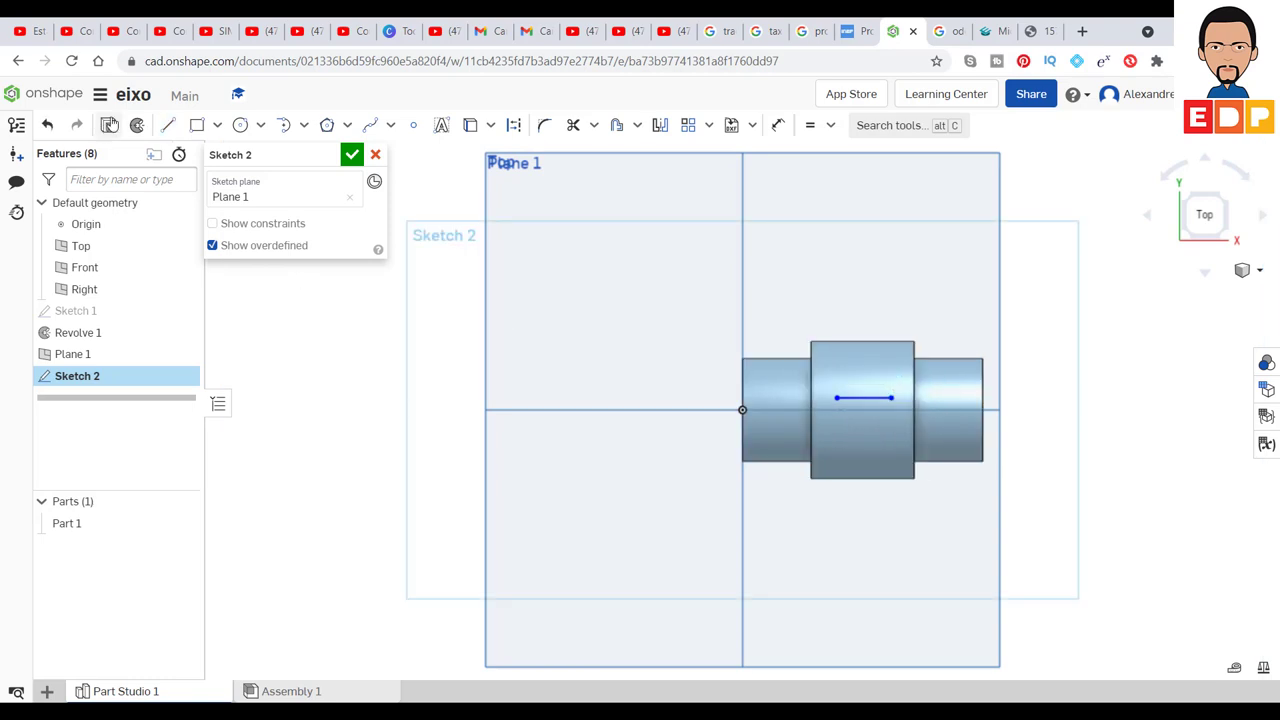
{"action": "left_click", "coordinate": [167, 126]}
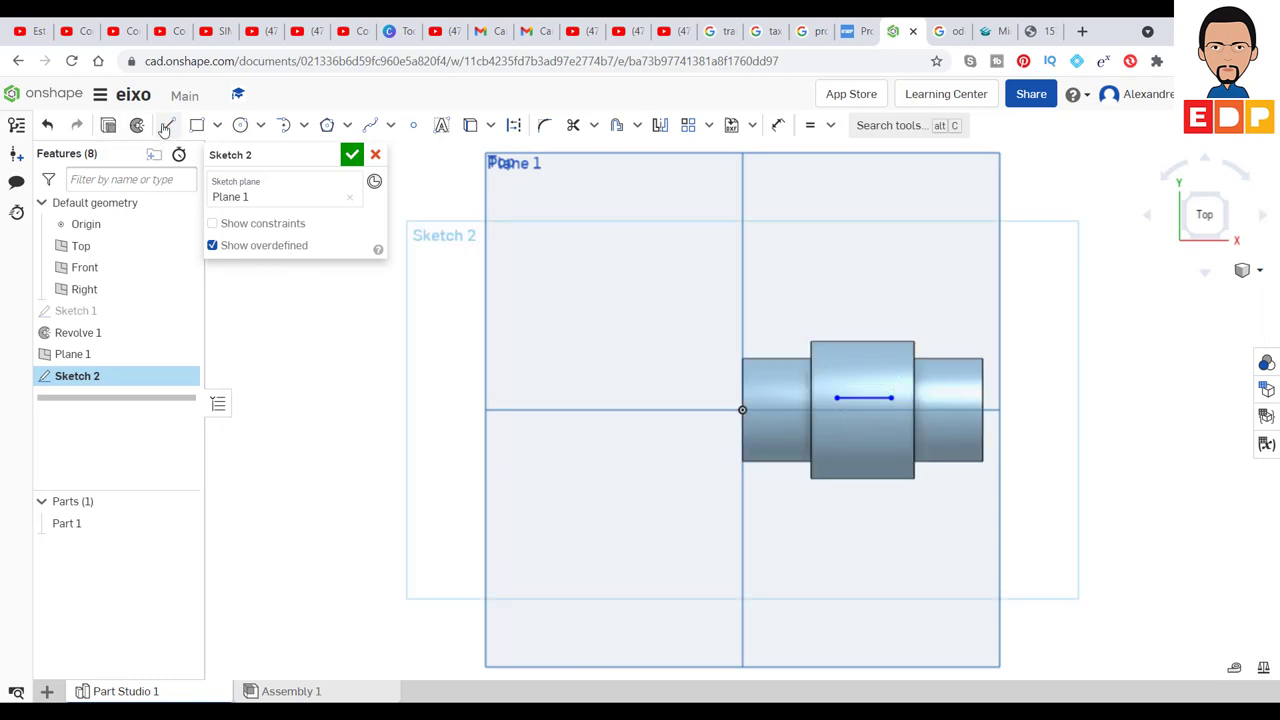
{"action": "left_click", "coordinate": [838, 421]}
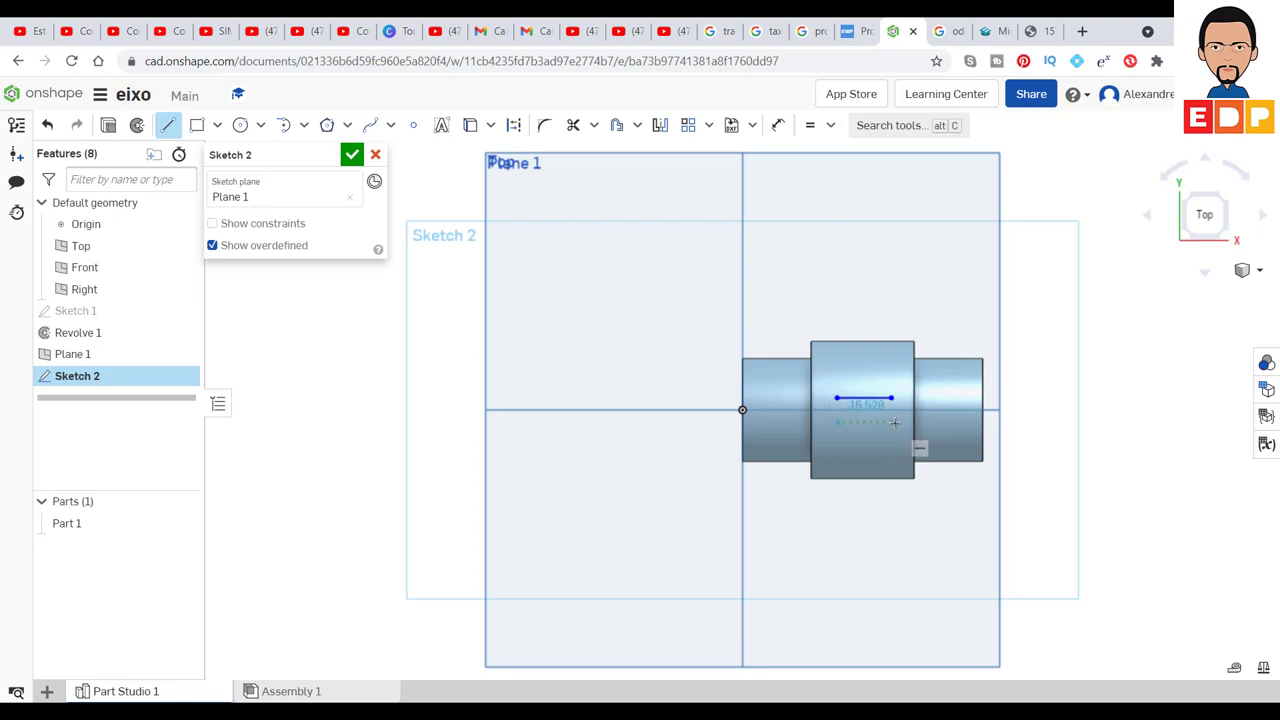
{"action": "left_click", "coordinate": [894, 421]}
{"action": "key", "text": "Escape"}
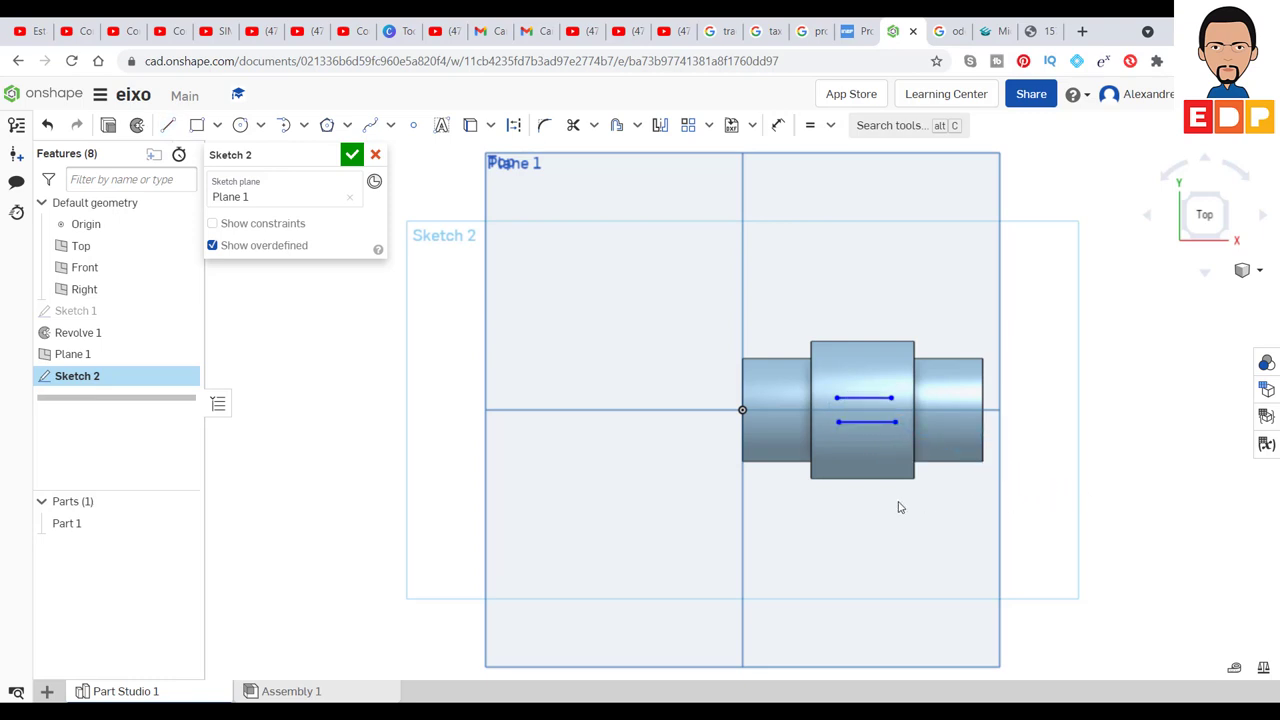
{"action": "left_click", "coordinate": [872, 398]}
{"action": "left_click", "coordinate": [872, 422]}
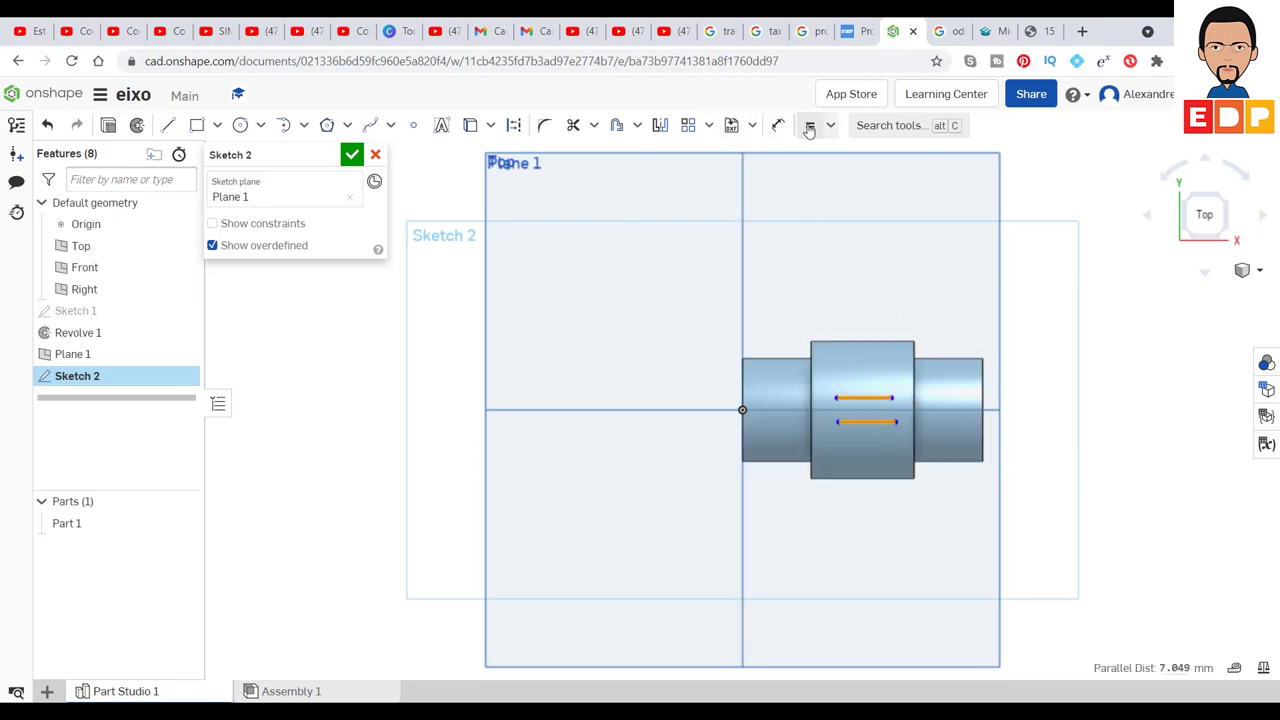
{"action": "key", "text": "Escape"}
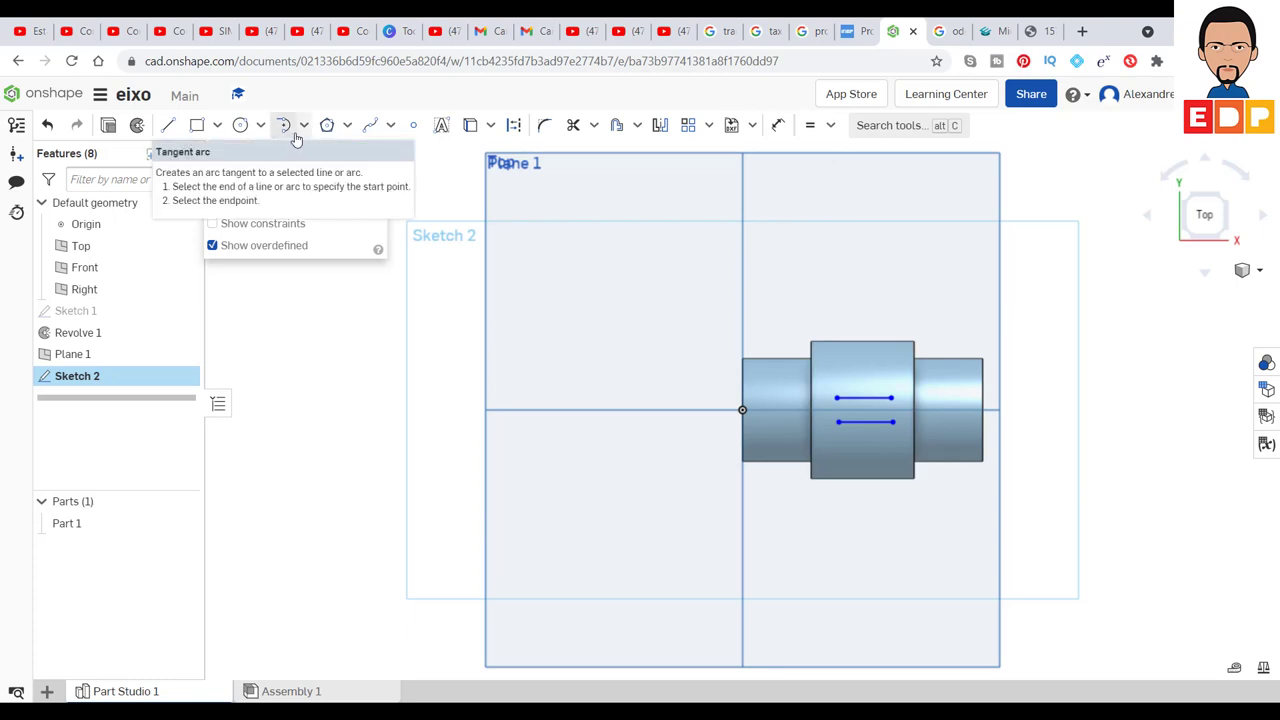
Cap both ends of the two lines with tangent arcs, then begin dimensioning the bottom line.
{"action": "left_click", "coordinate": [288, 133]}
{"action": "left_click", "coordinate": [838, 422]}
{"action": "left_click", "coordinate": [837, 397]}
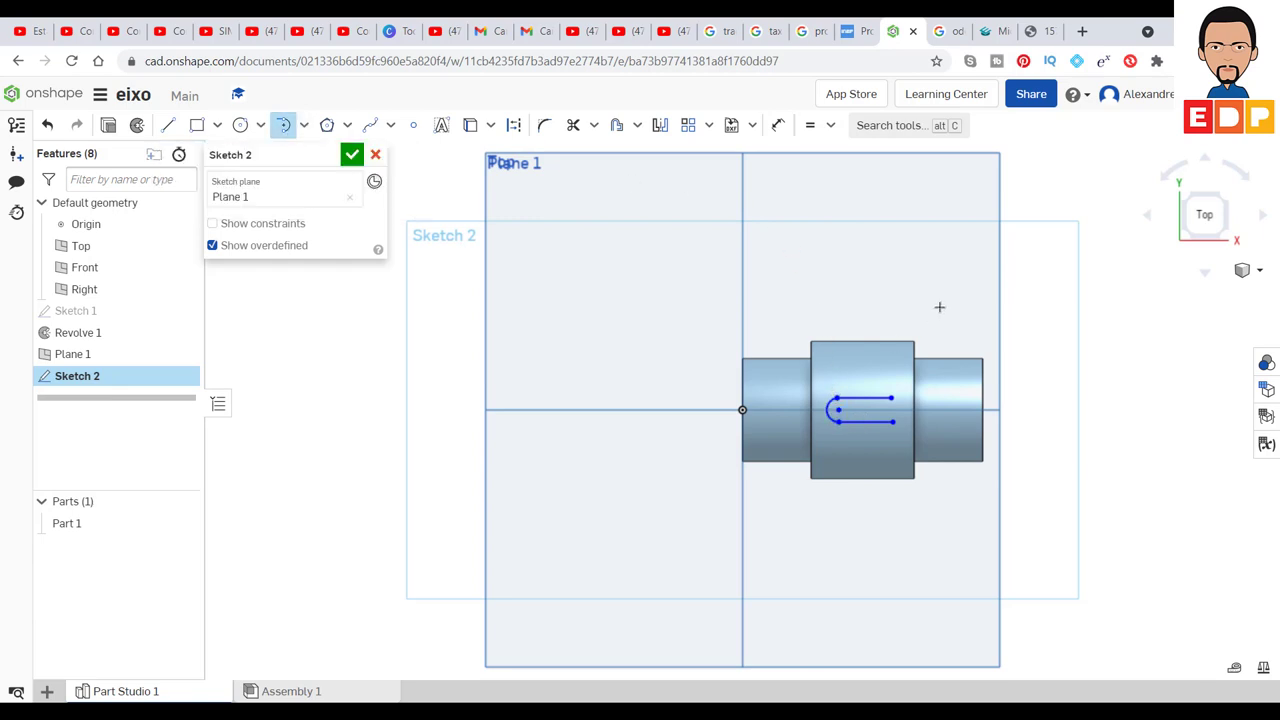
{"action": "left_click", "coordinate": [891, 398]}
{"action": "left_click", "coordinate": [893, 422]}
{"action": "key", "text": "Escape"}
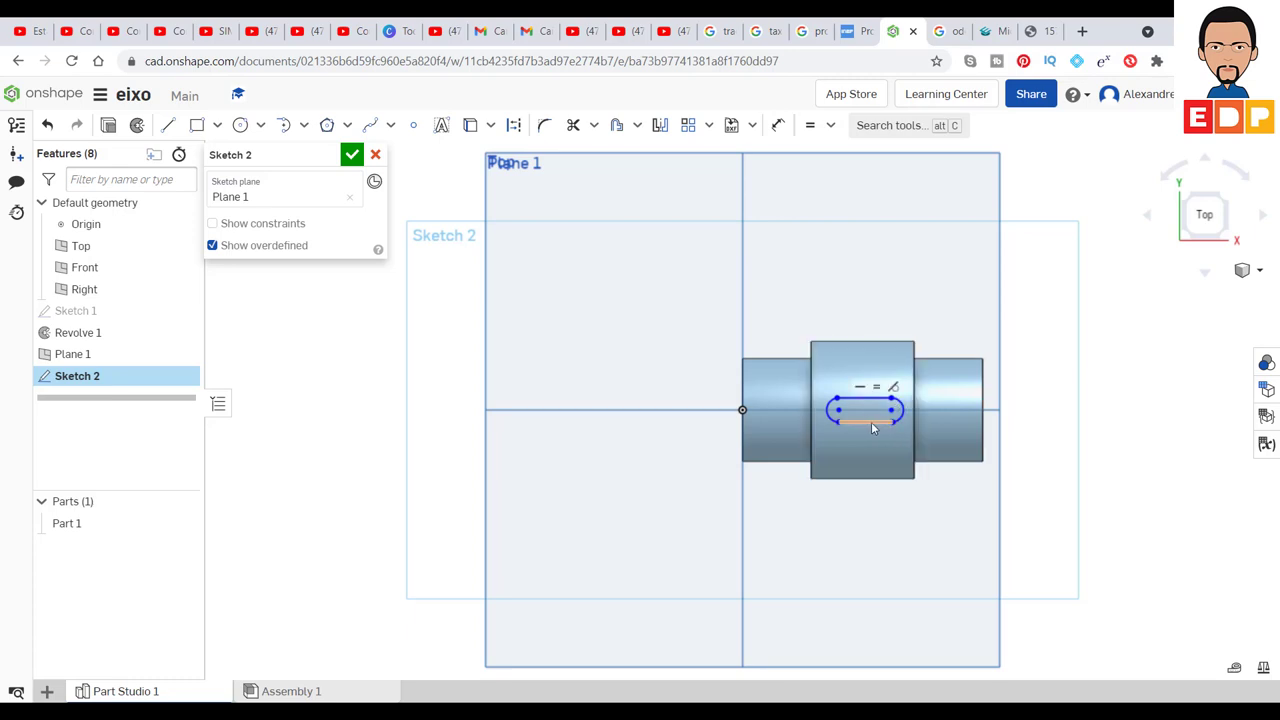
{"action": "left_click", "coordinate": [778, 125]}
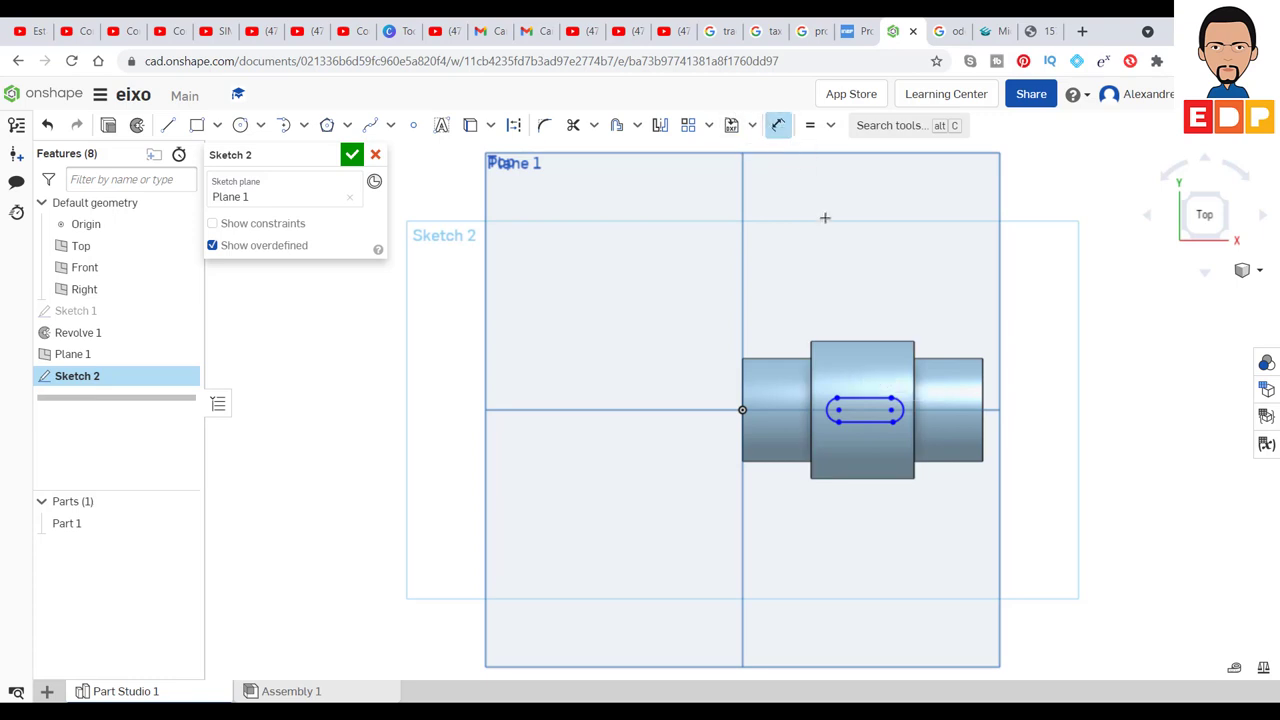
{"action": "left_click", "coordinate": [862, 422]}
Set the slot's bottom straight edge to 15 mm and zoom in on the slot.
{"action": "left_click", "coordinate": [862, 508]}
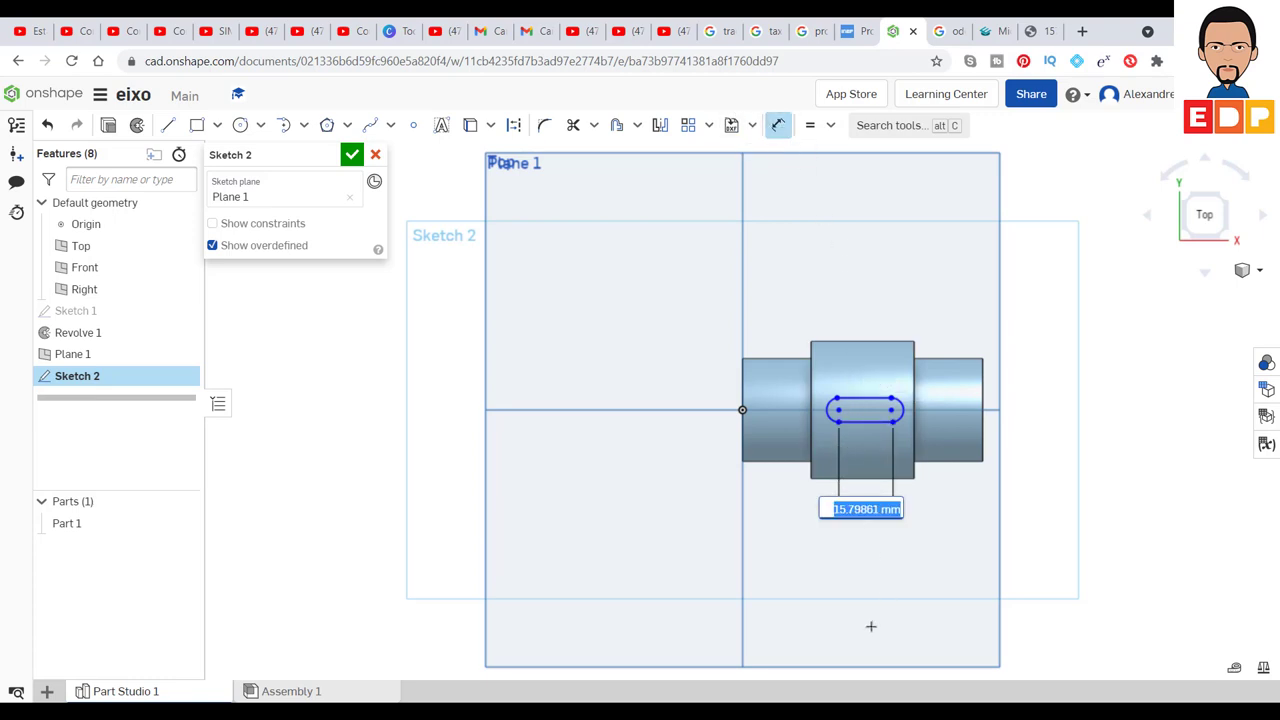
{"action": "type", "text": "15"}
{"action": "key", "text": "Return"}
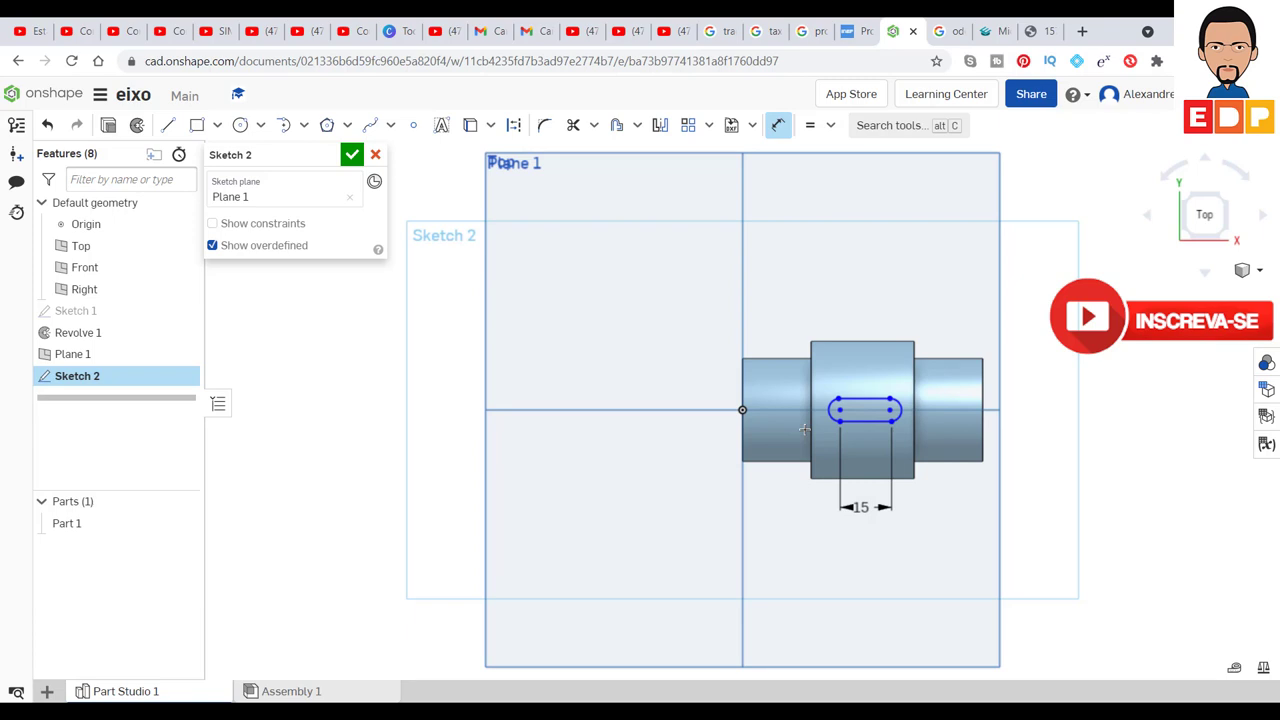
{"action": "left_click", "coordinate": [839, 410]}
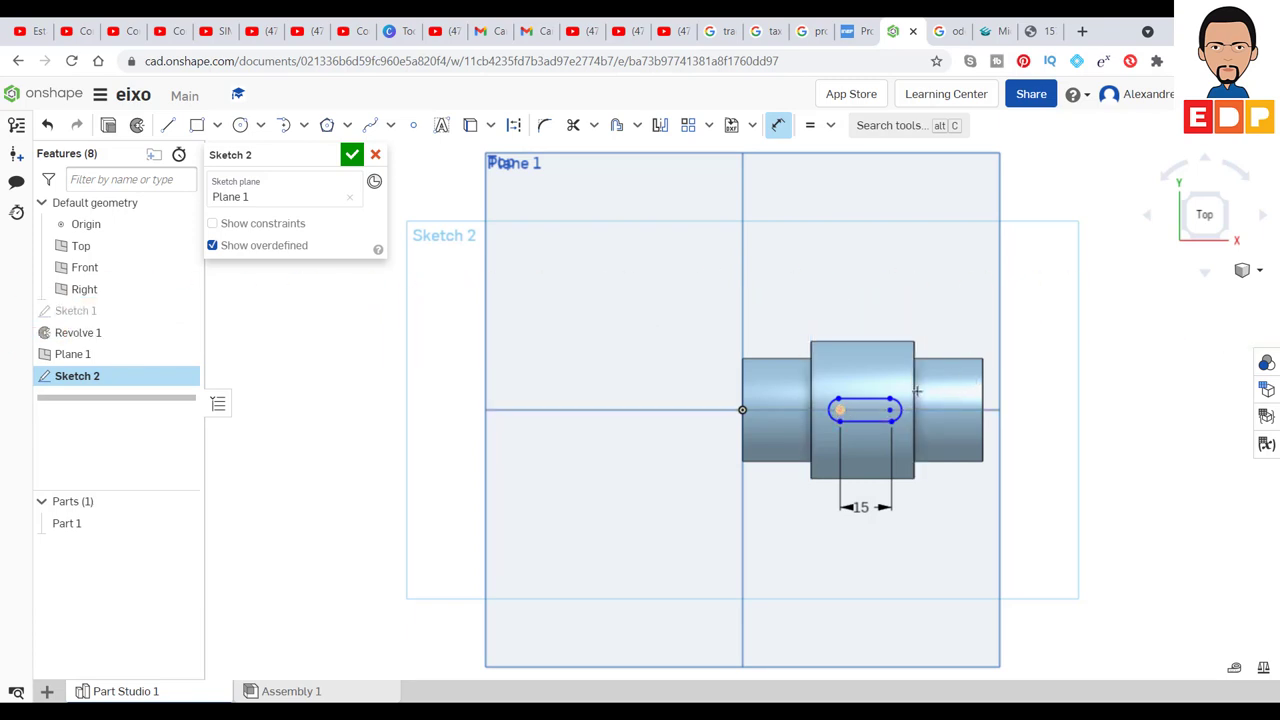
{"action": "scroll", "coordinate": [854, 430], "scroll_direction": "up", "scroll_amount": 2}
{"action": "scroll", "coordinate": [854, 430], "scroll_direction": "up", "scroll_amount": 3}
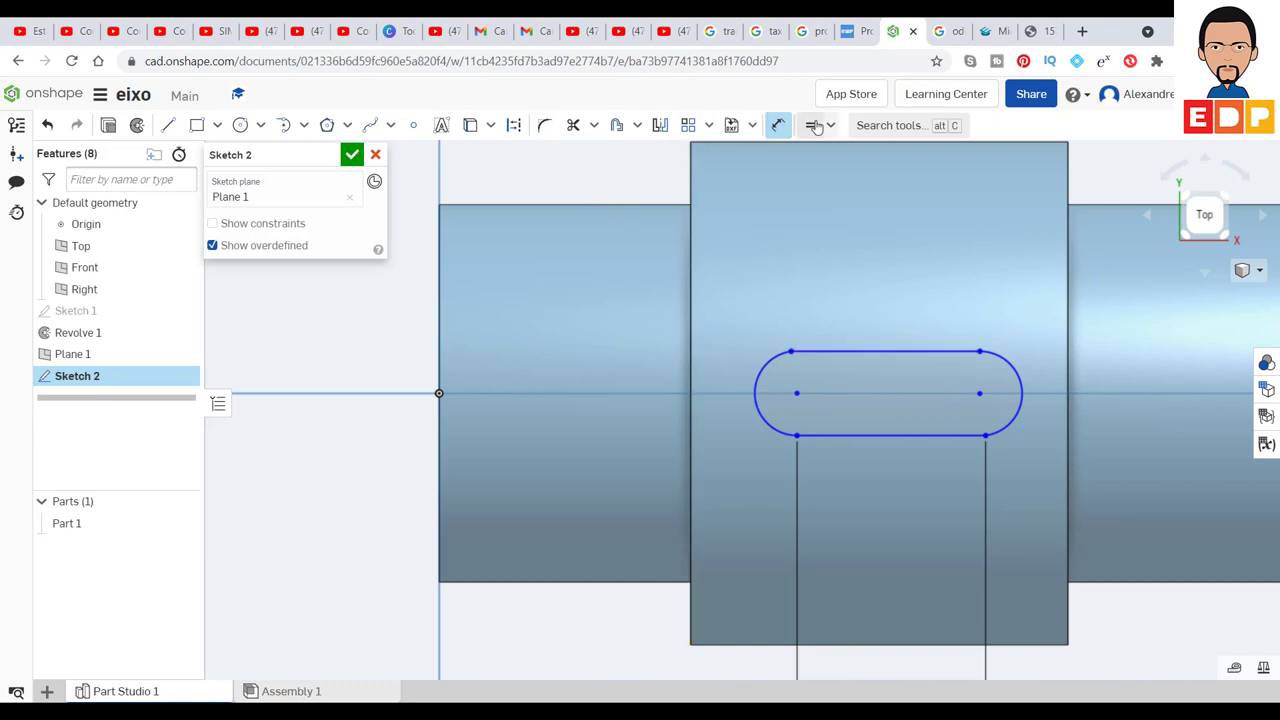
Constrain the slot's two right endpoints to line up vertically.
{"action": "left_click", "coordinate": [877, 353]}
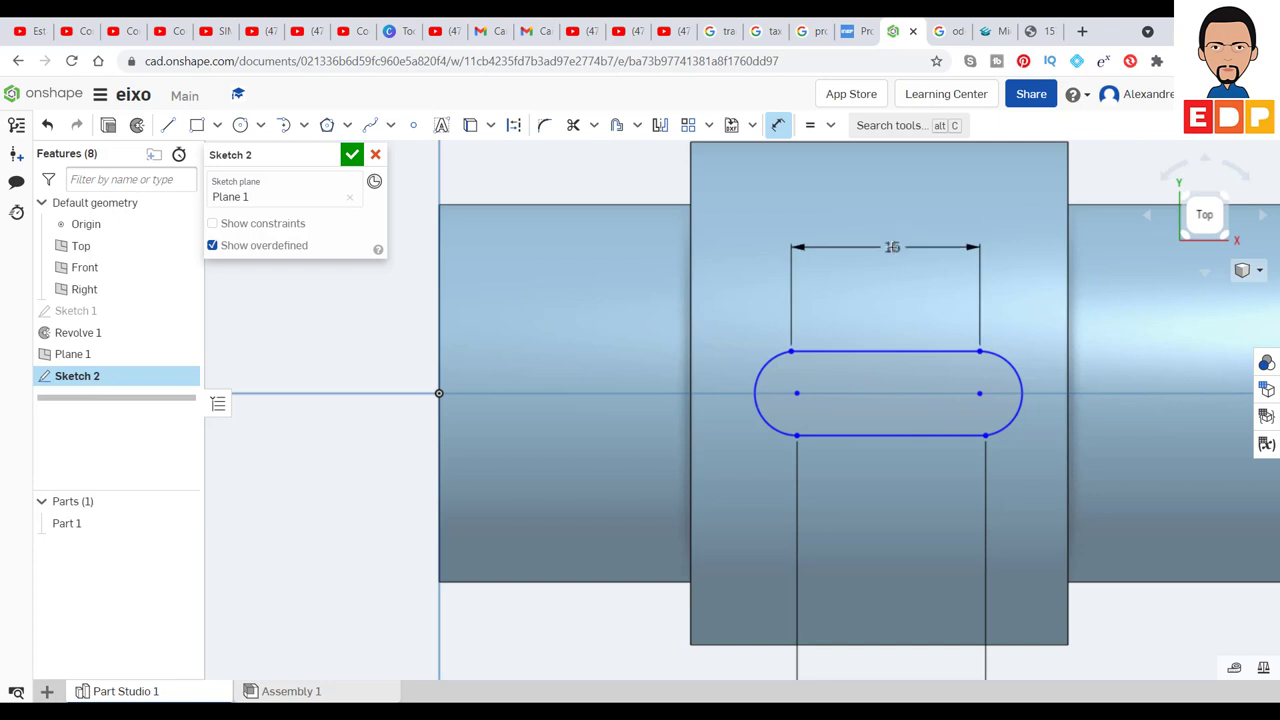
{"action": "key", "text": "Escape"}
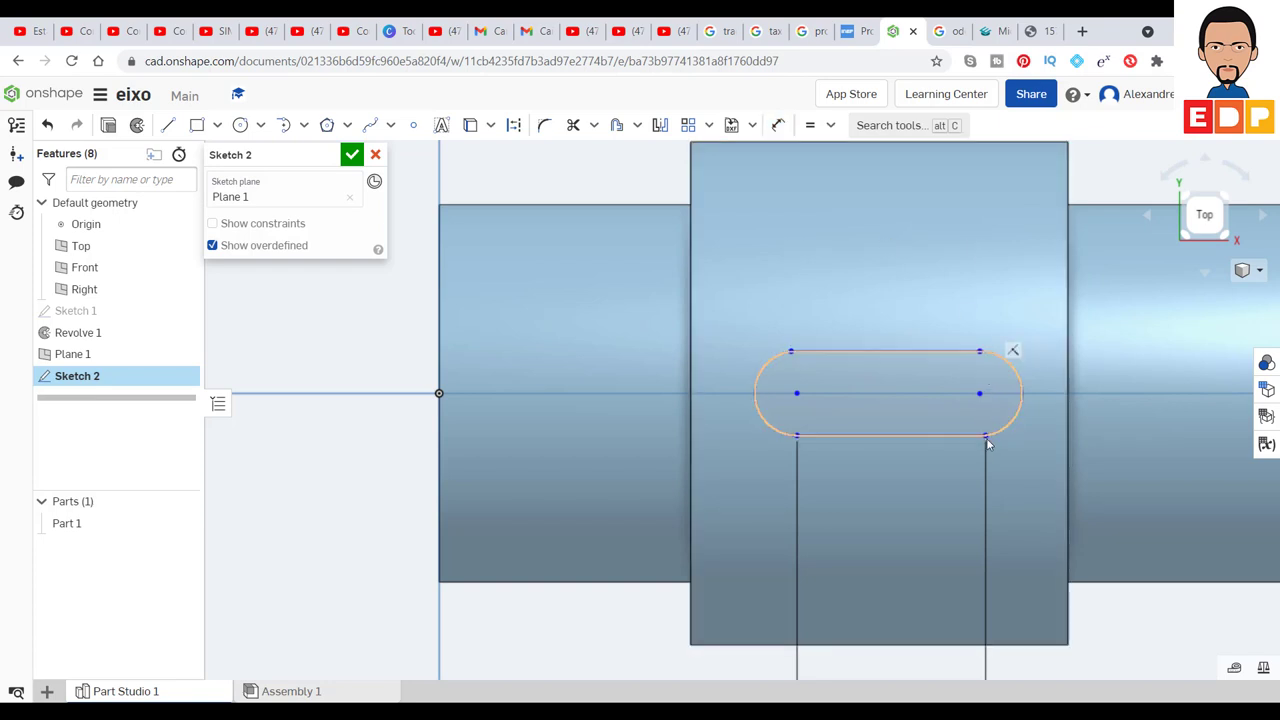
{"action": "left_click", "coordinate": [985, 437]}
{"action": "left_click", "coordinate": [979, 352]}
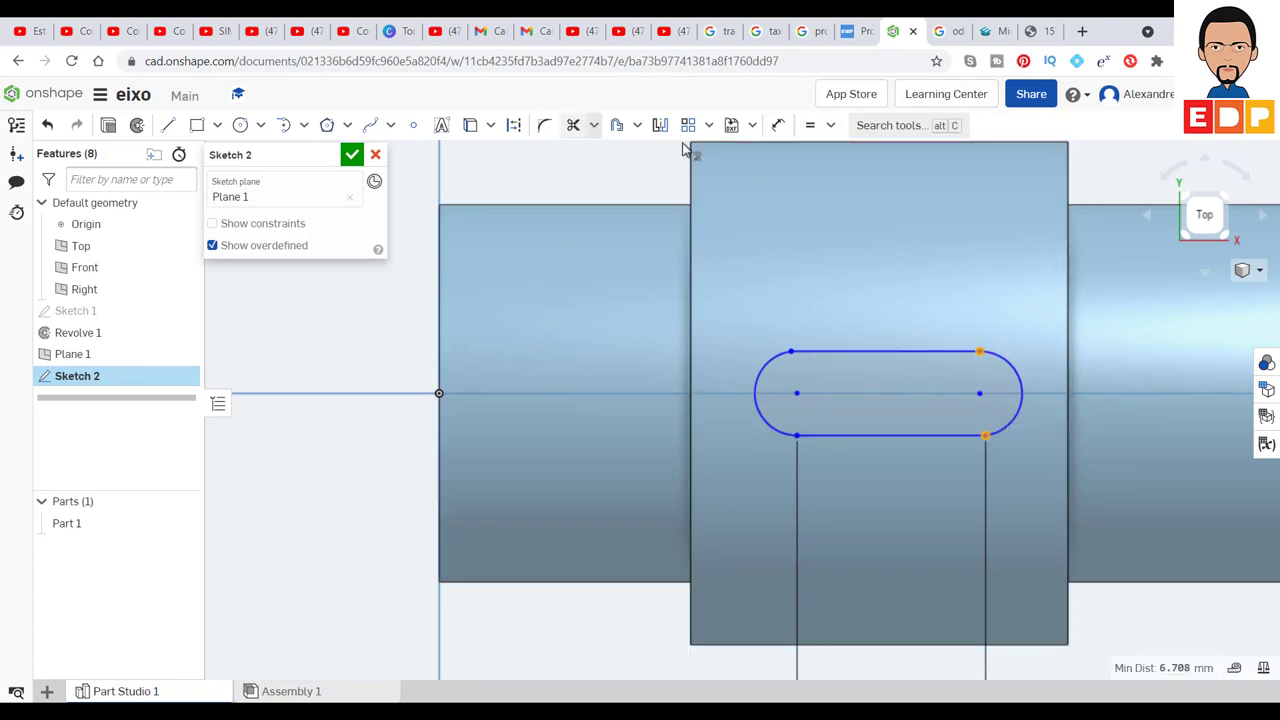
{"action": "key", "text": "Escape"}
{"action": "left_click", "coordinate": [979, 353]}
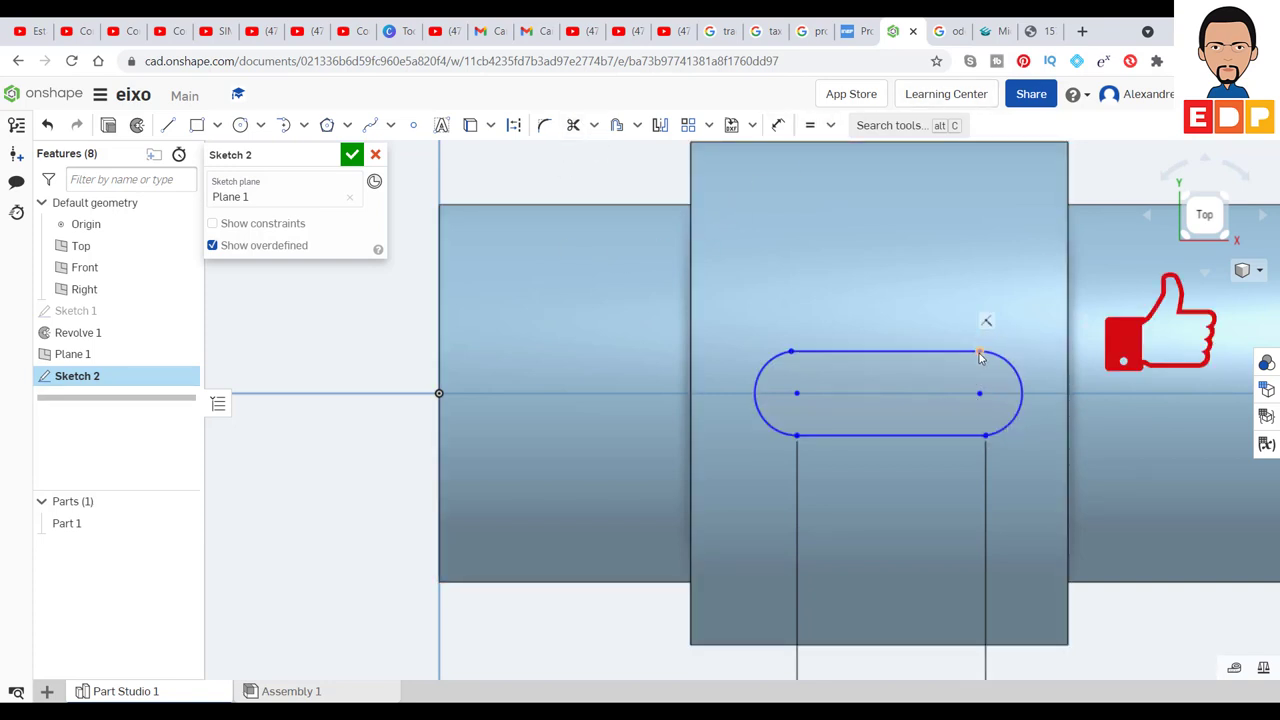
{"action": "left_click", "coordinate": [985, 437]}
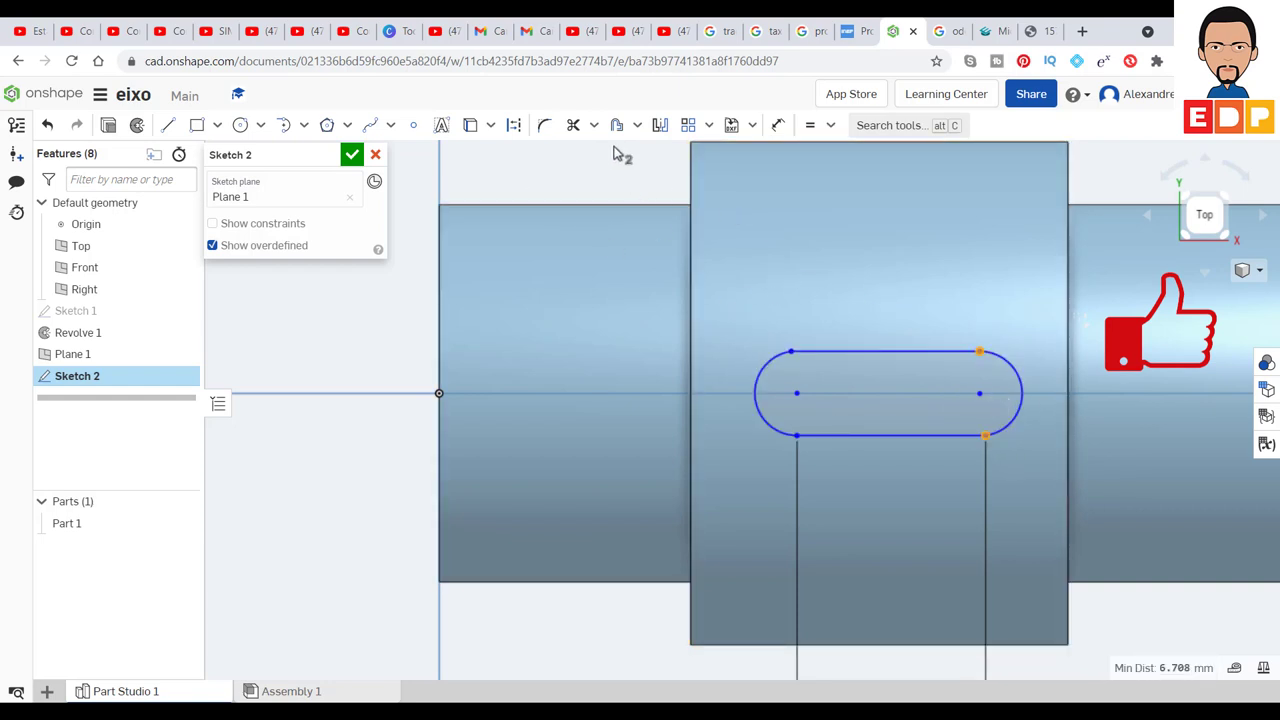
{"action": "left_click", "coordinate": [778, 125]}
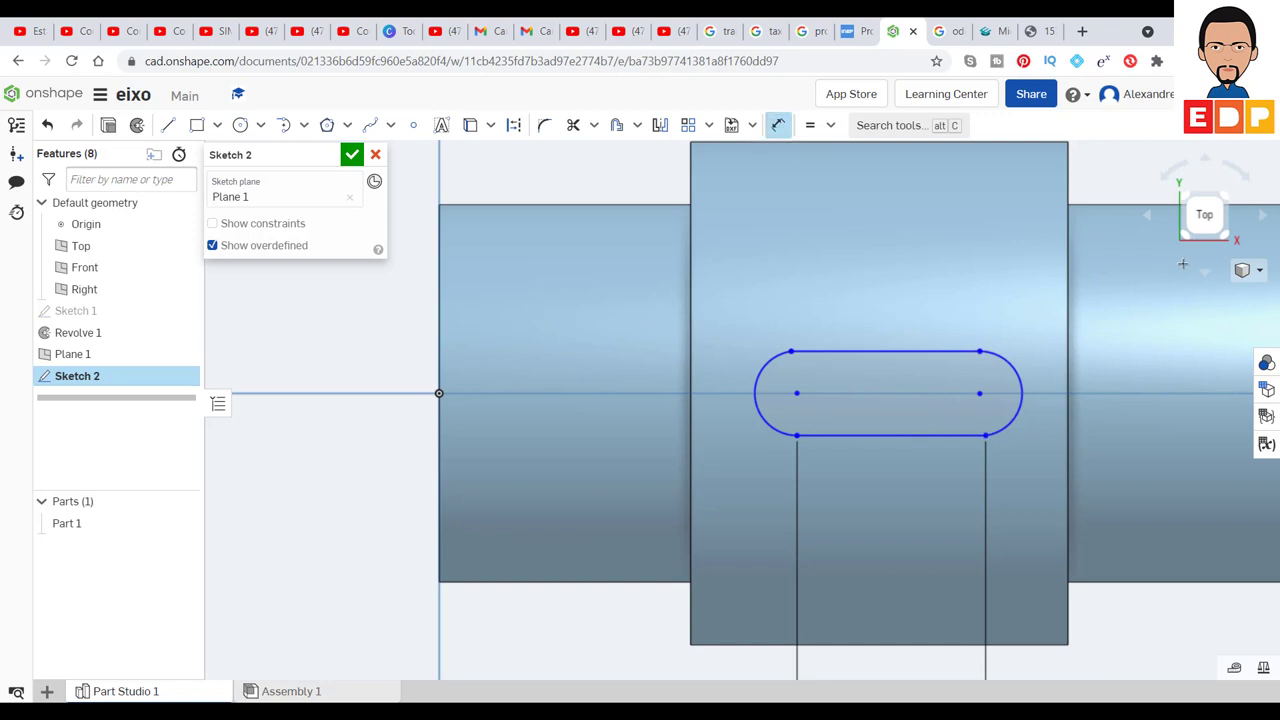
Add a 0 mm horizontal dimension between the slot's right endpoints.
{"action": "left_click", "coordinate": [985, 436]}
{"action": "left_click", "coordinate": [979, 351]}
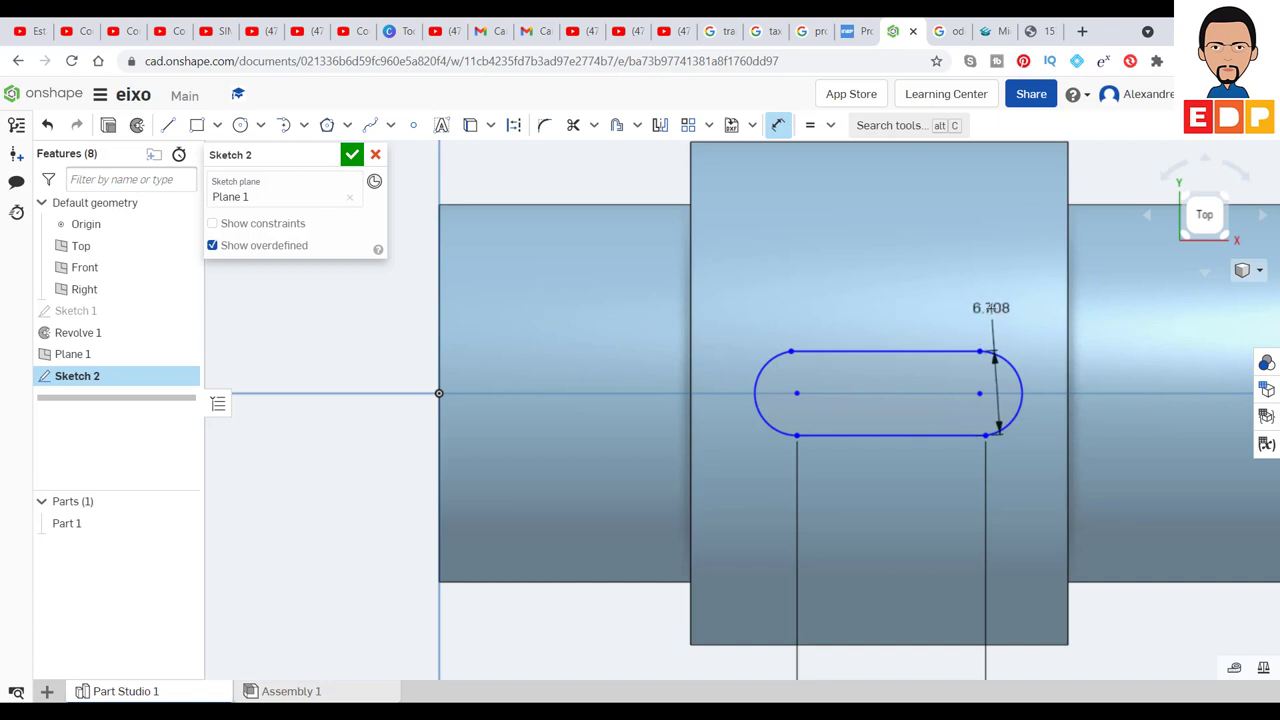
{"action": "left_click", "coordinate": [982, 309]}
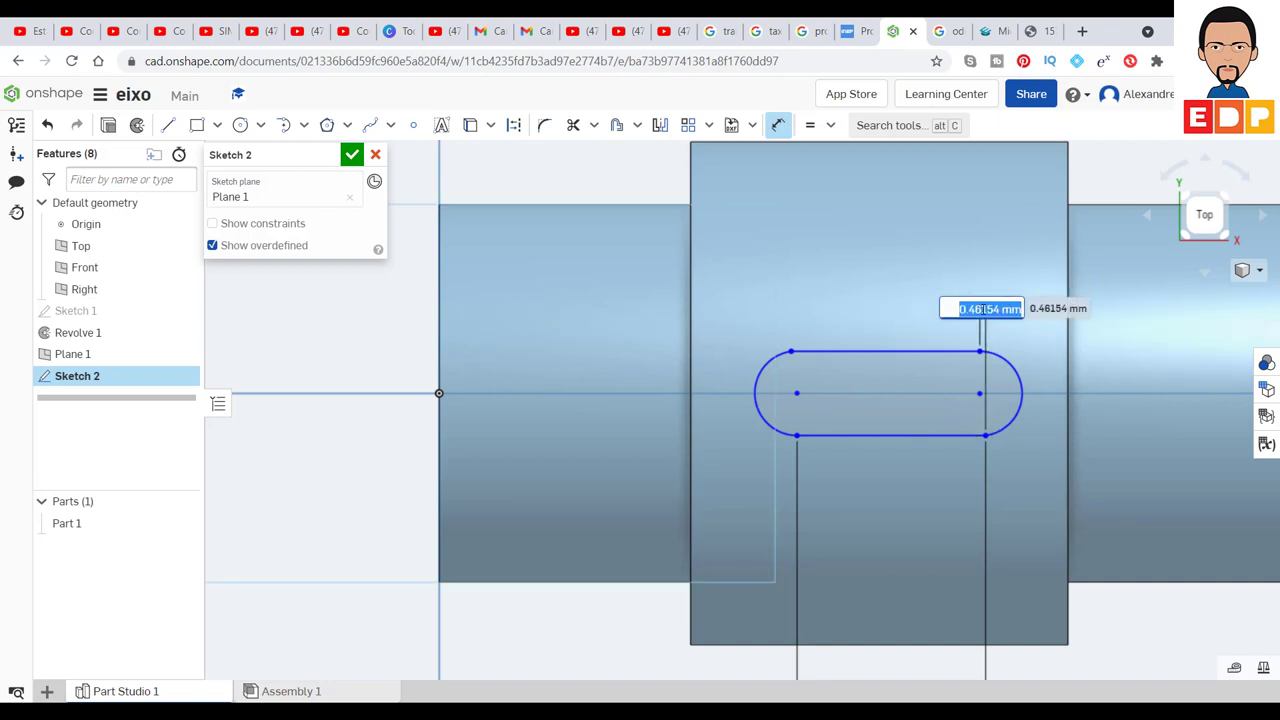
{"action": "key", "text": "Return"}
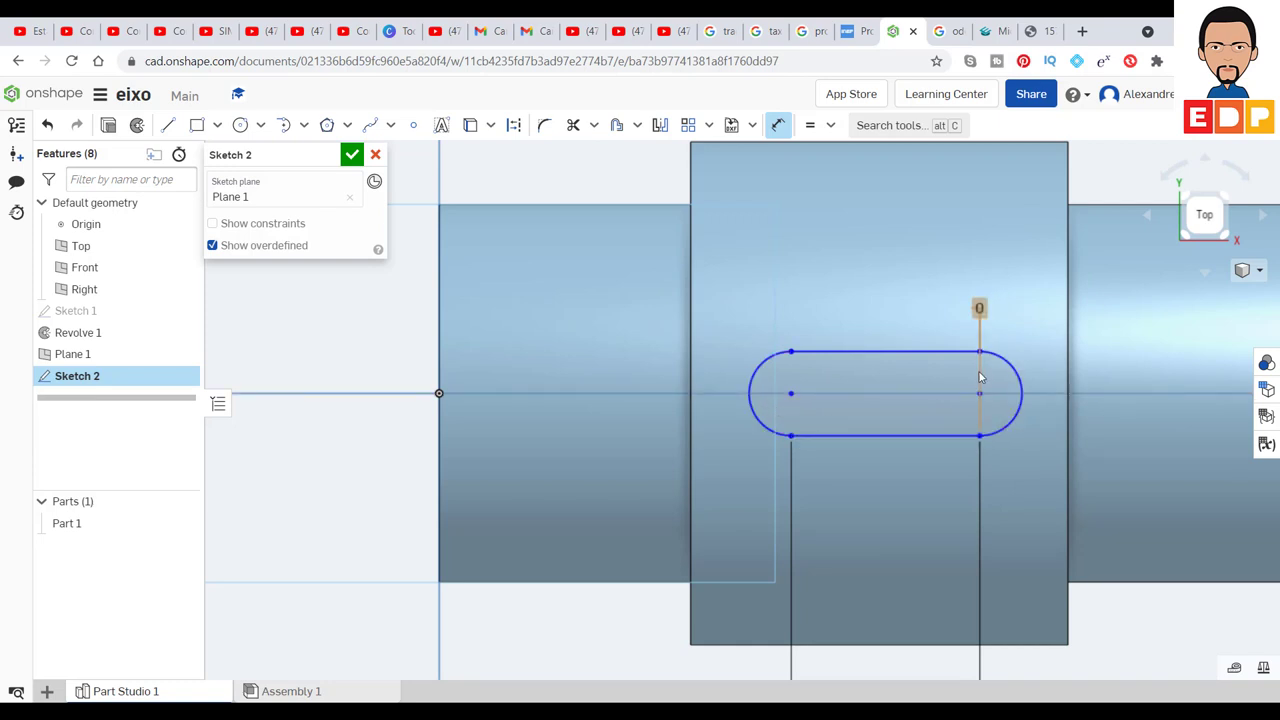
{"action": "scroll", "coordinate": [820, 426], "scroll_direction": "down", "scroll_amount": 5}
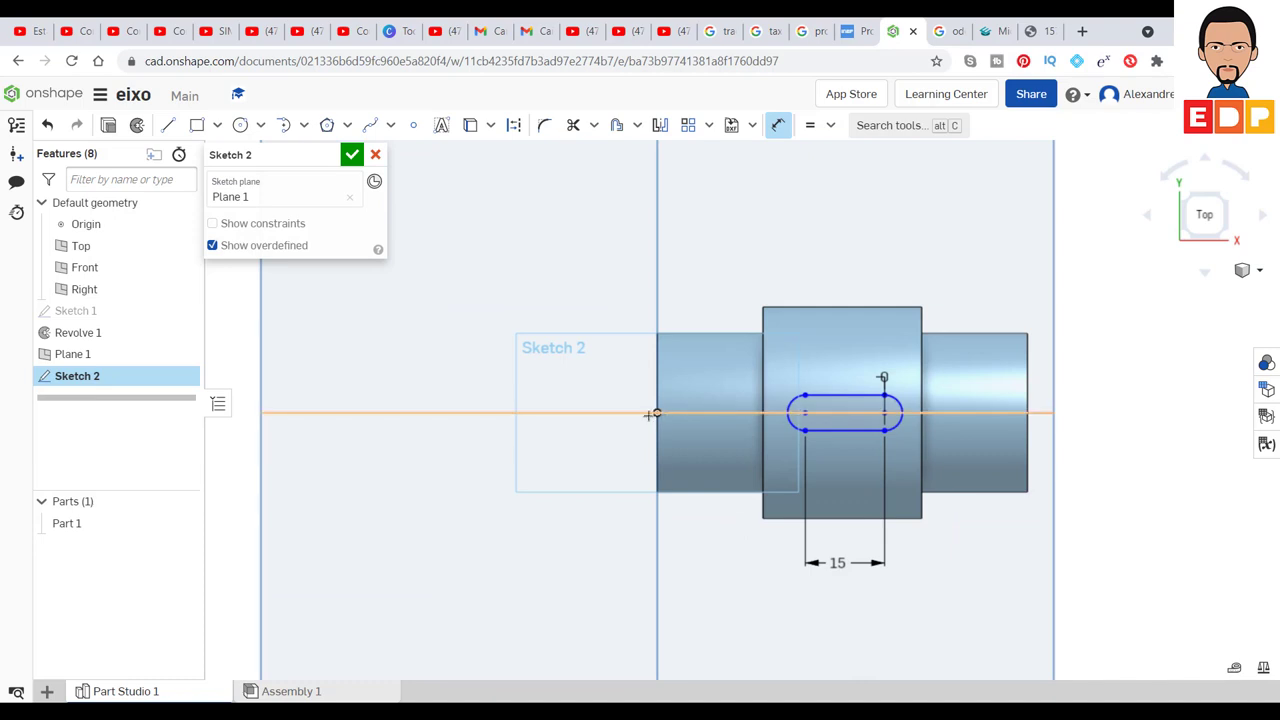
Dimension the slot centre 28 mm from the shaft's left end and the slot 6 mm wide.
{"action": "left_click", "coordinate": [656, 413]}
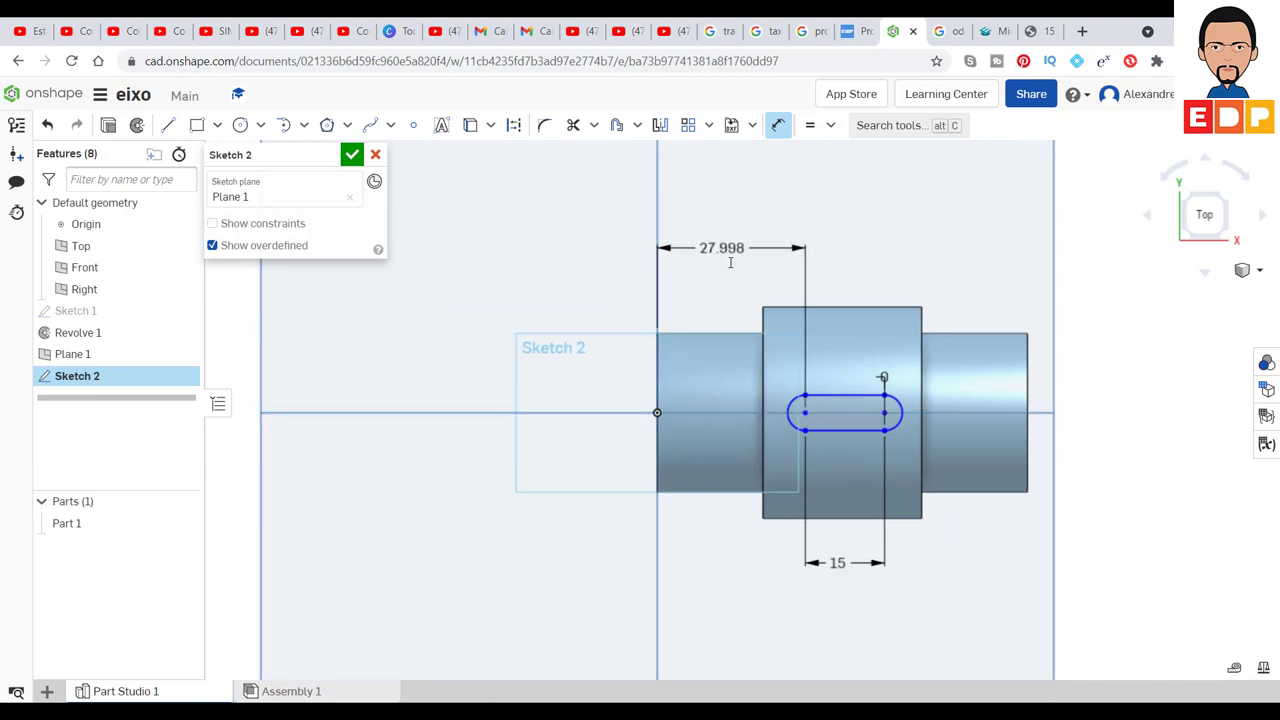
{"action": "left_click", "coordinate": [731, 260]}
{"action": "type", "text": "28"}
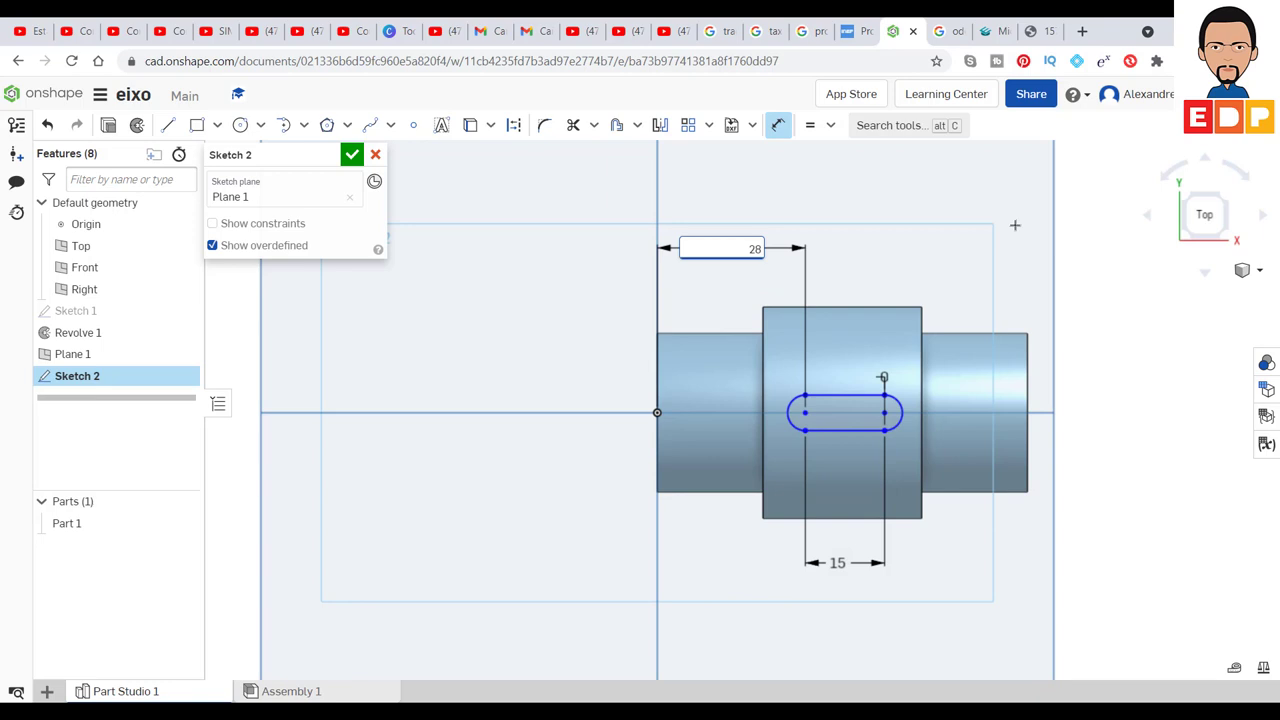
{"action": "key", "text": "Return"}
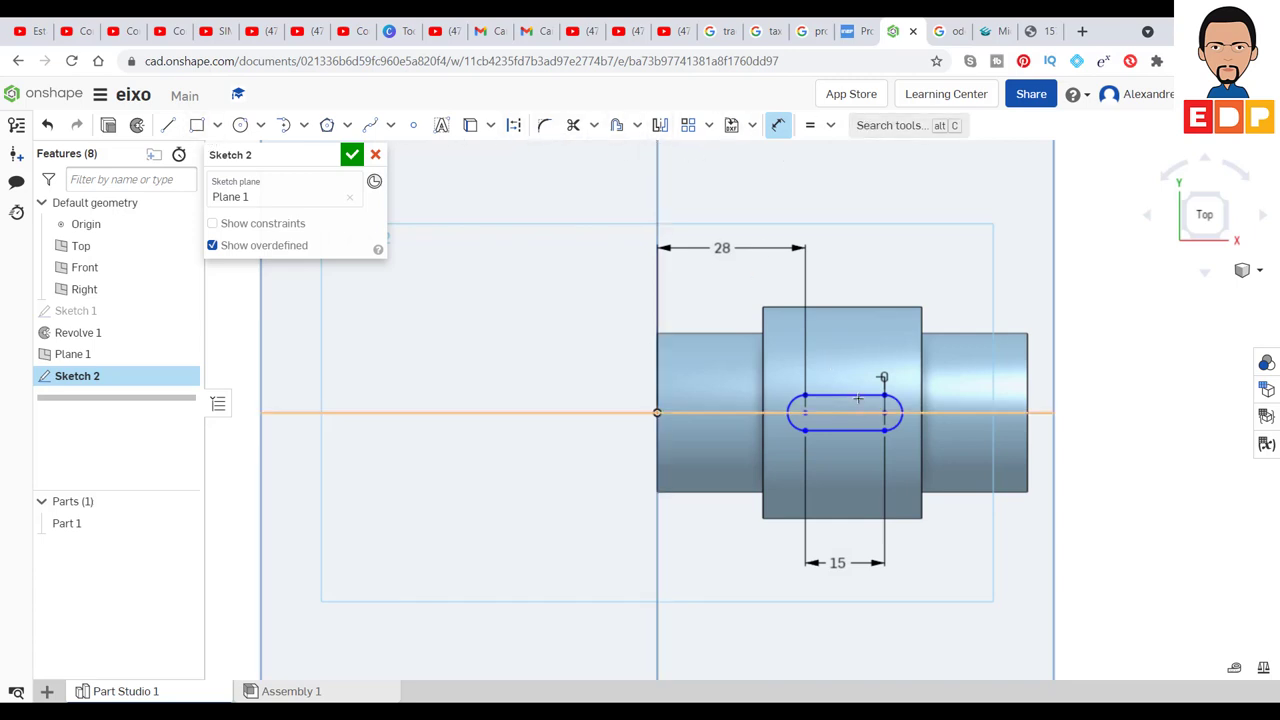
{"action": "left_click", "coordinate": [855, 430]}
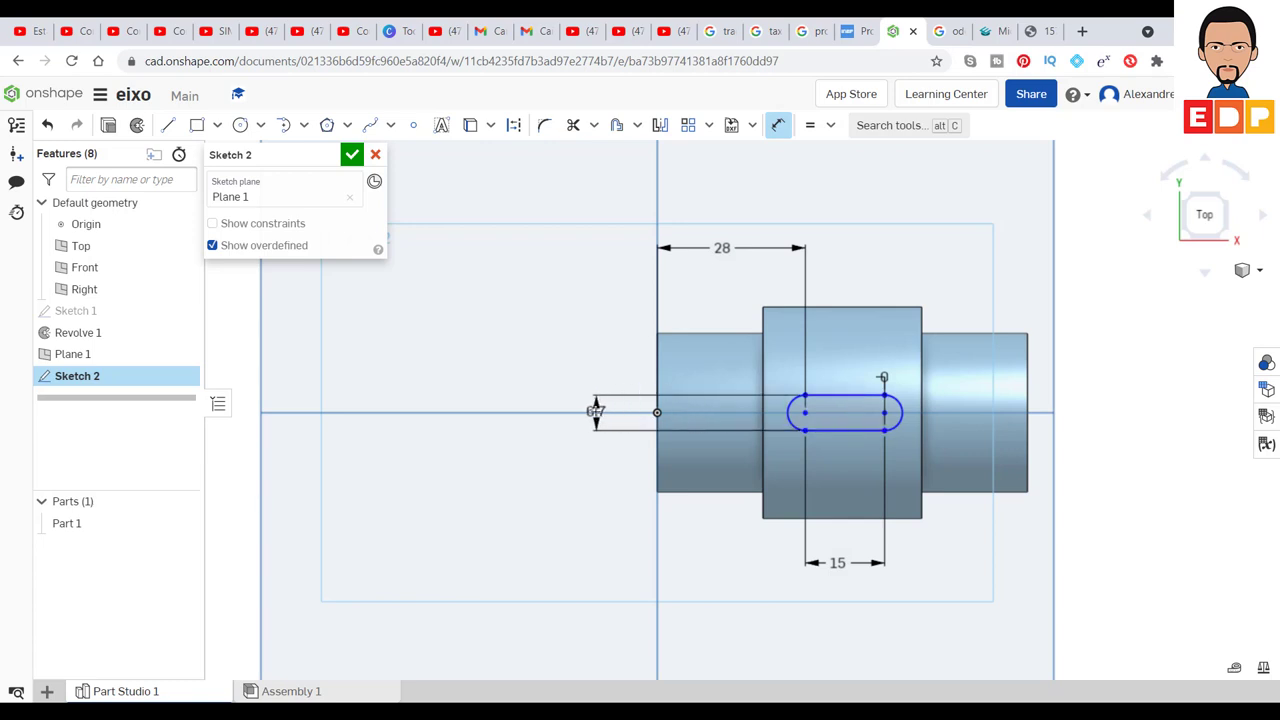
{"action": "left_click", "coordinate": [595, 412]}
{"action": "key", "text": "Return"}
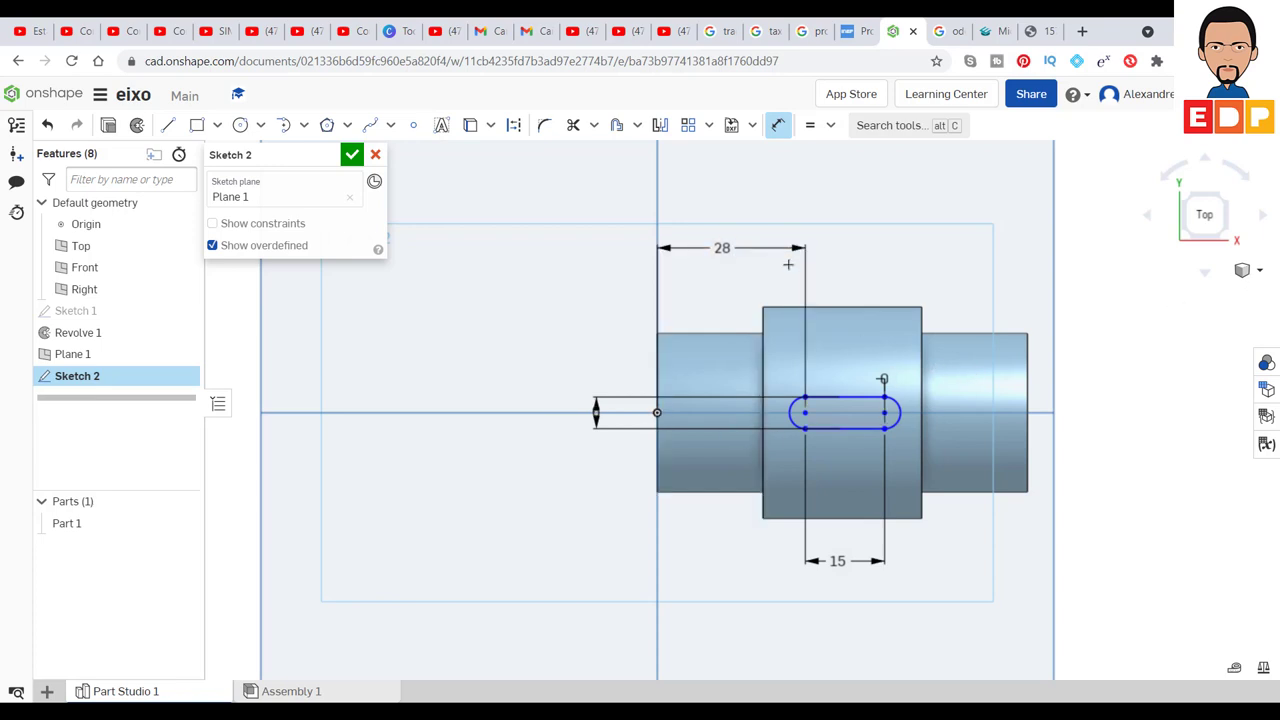
Finish the slot sketch and switch to an isometric view.
{"action": "left_click", "coordinate": [351, 154]}
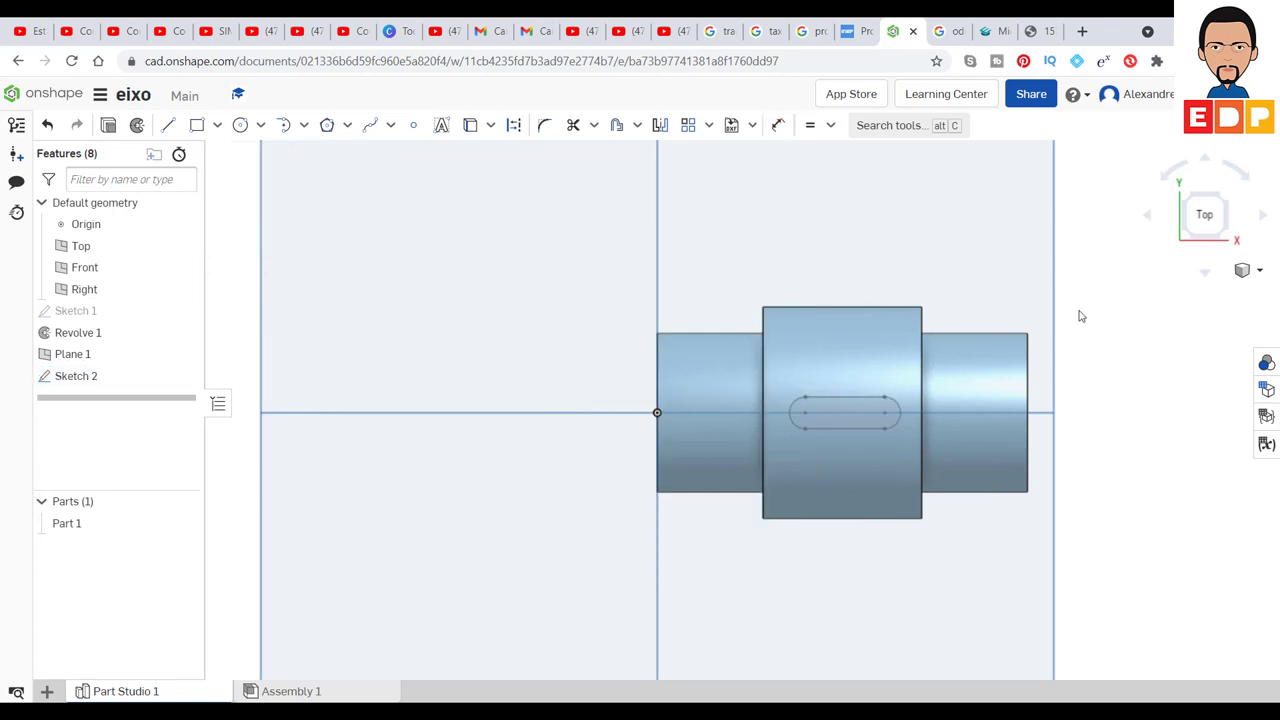
{"action": "left_click", "coordinate": [1226, 236]}
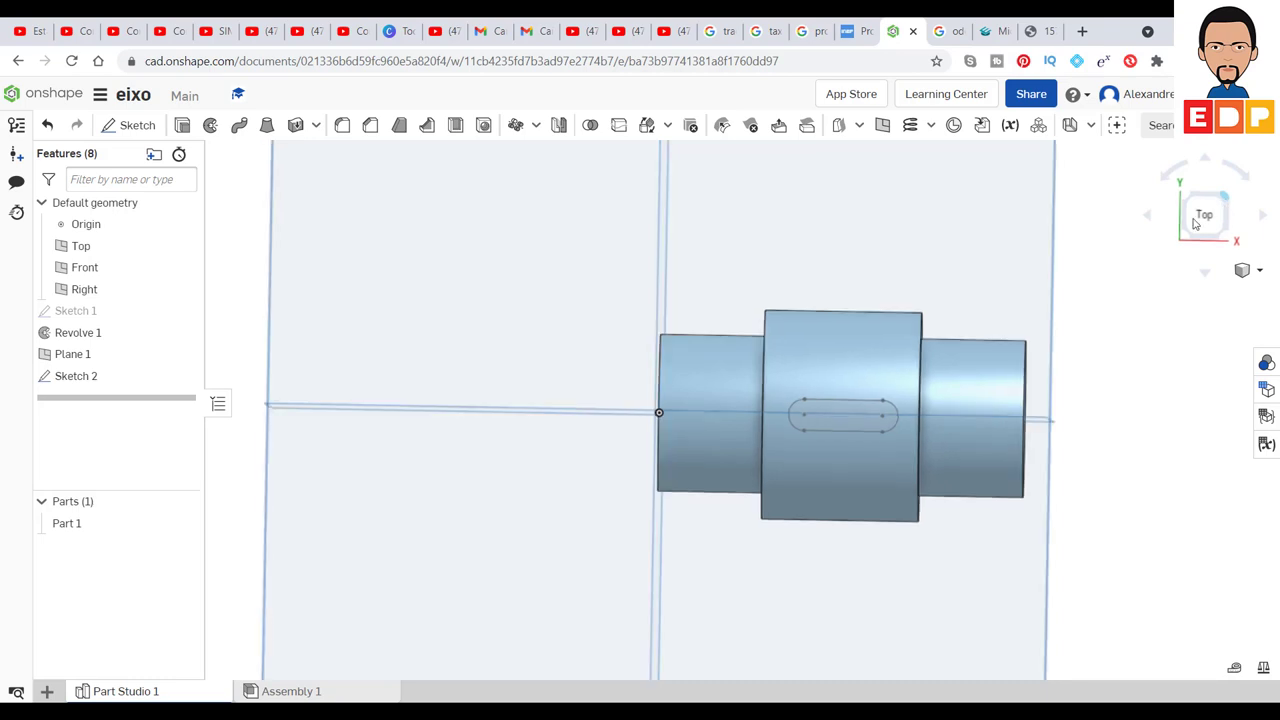
{"action": "scroll", "coordinate": [690, 440], "scroll_direction": "up", "scroll_amount": 1}
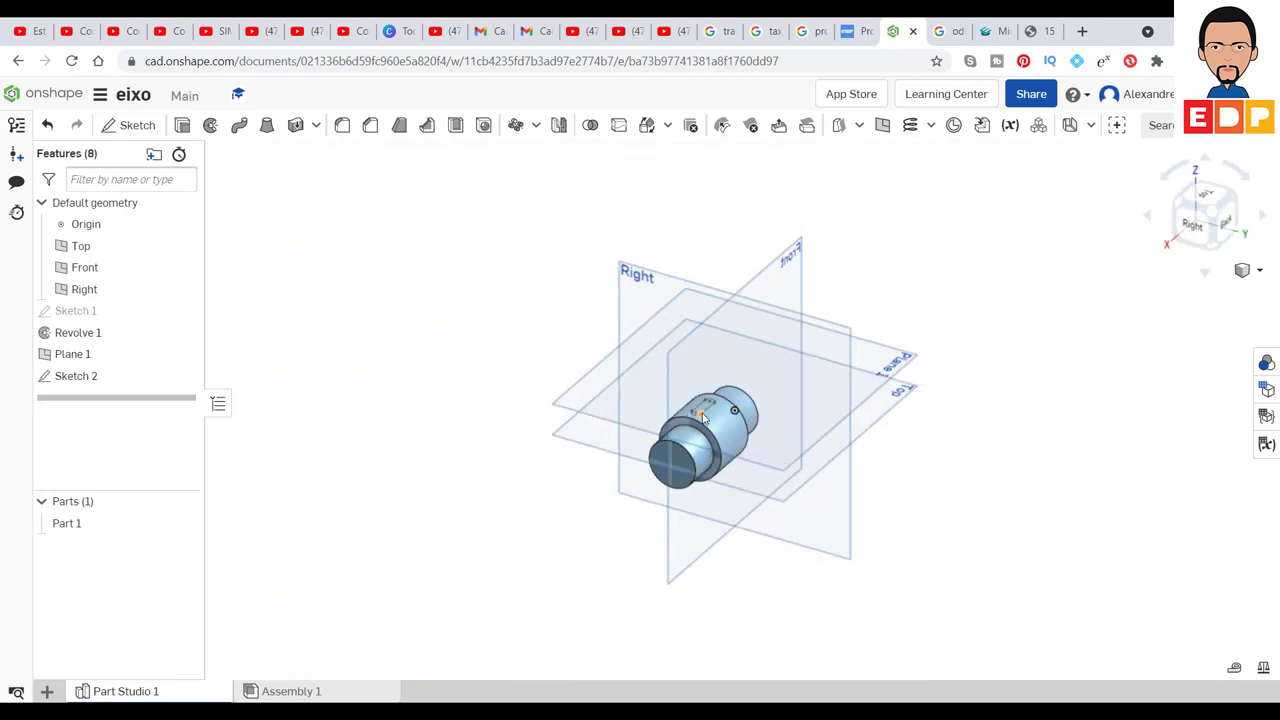
{"action": "scroll", "coordinate": [702, 418], "scroll_direction": "up", "scroll_amount": 4}
{"action": "scroll", "coordinate": [702, 418], "scroll_direction": "up", "scroll_amount": 2}
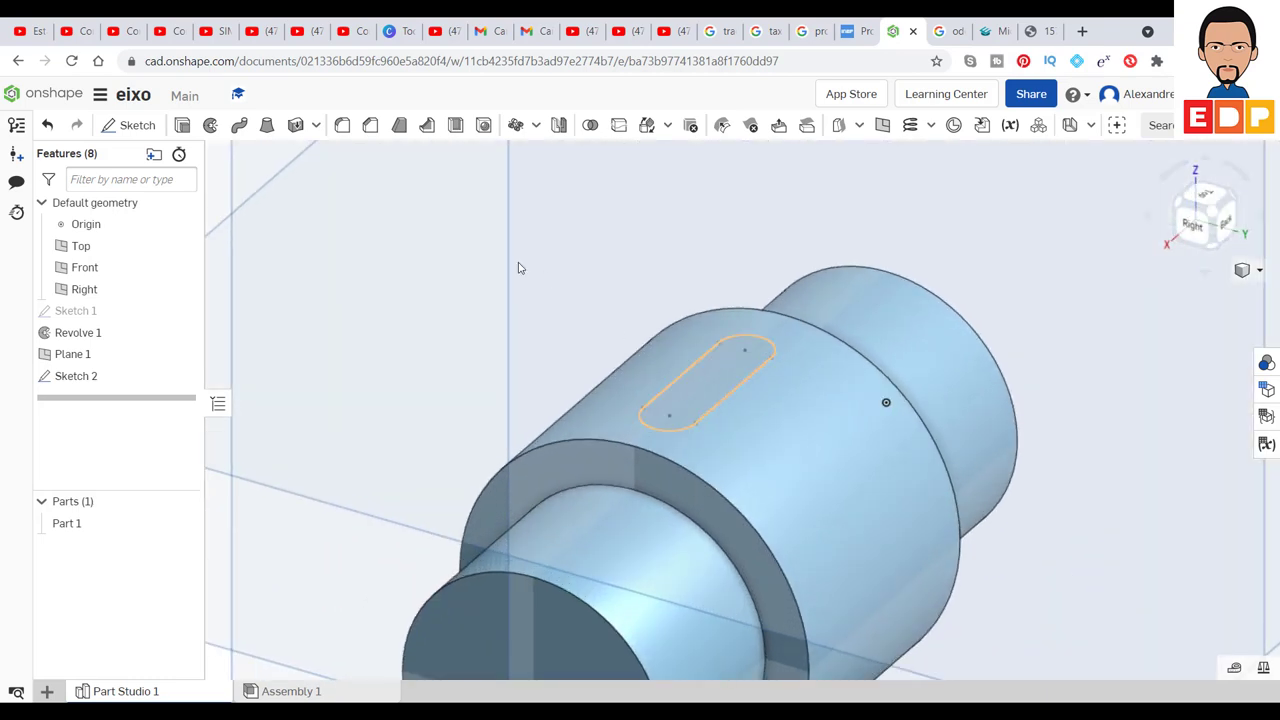
Extrude the slot region as a 3 mm deep Remove cut, creating Extrude 1.
{"action": "left_click", "coordinate": [180, 127]}
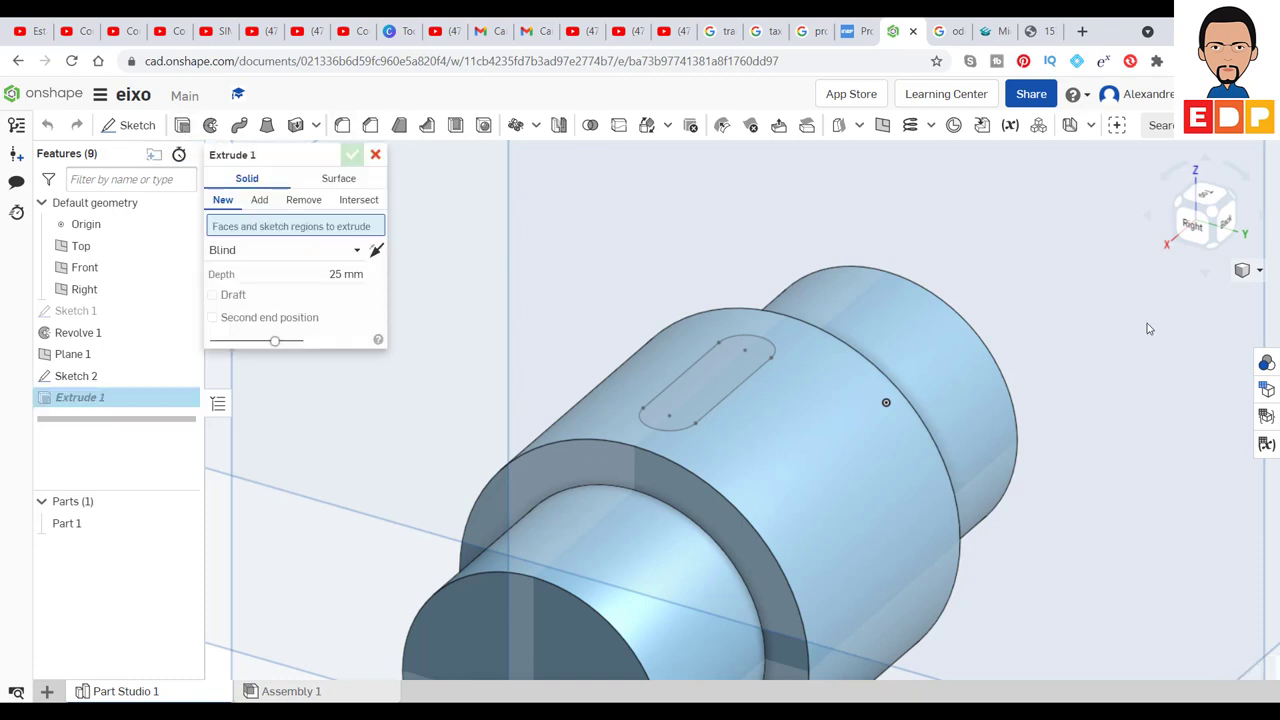
{"action": "left_click", "coordinate": [715, 381]}
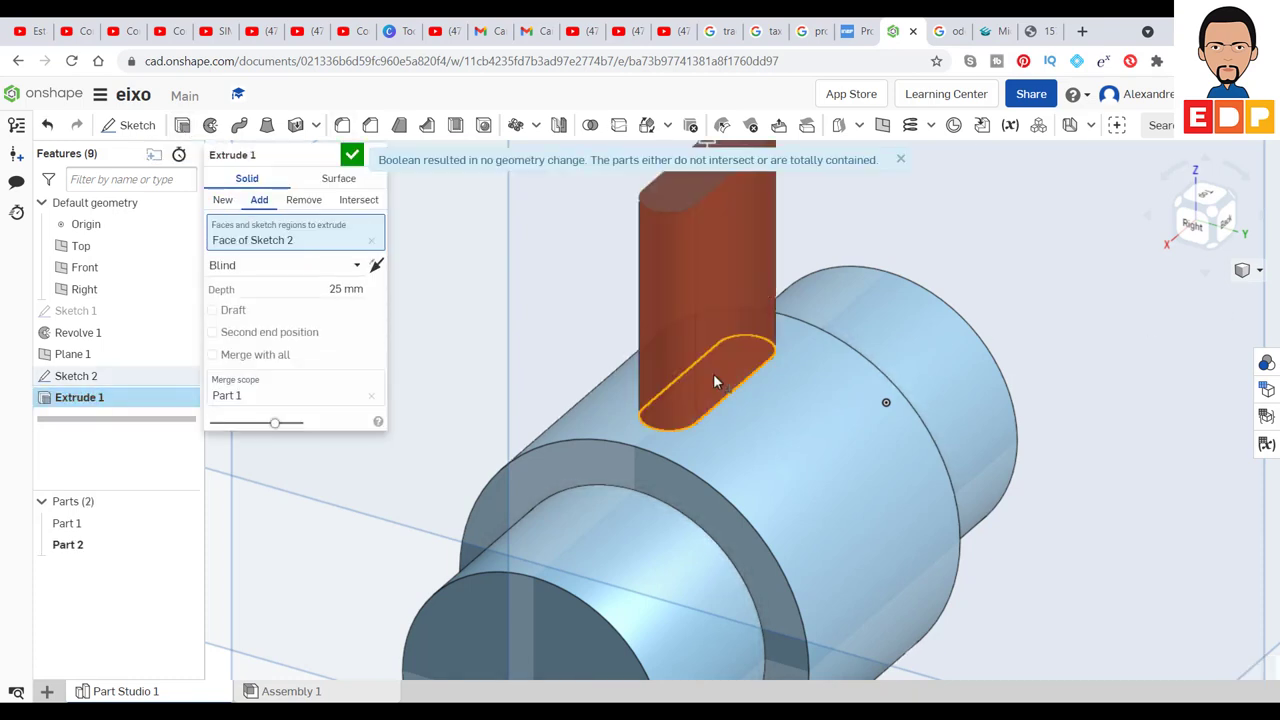
{"action": "left_click", "coordinate": [300, 202]}
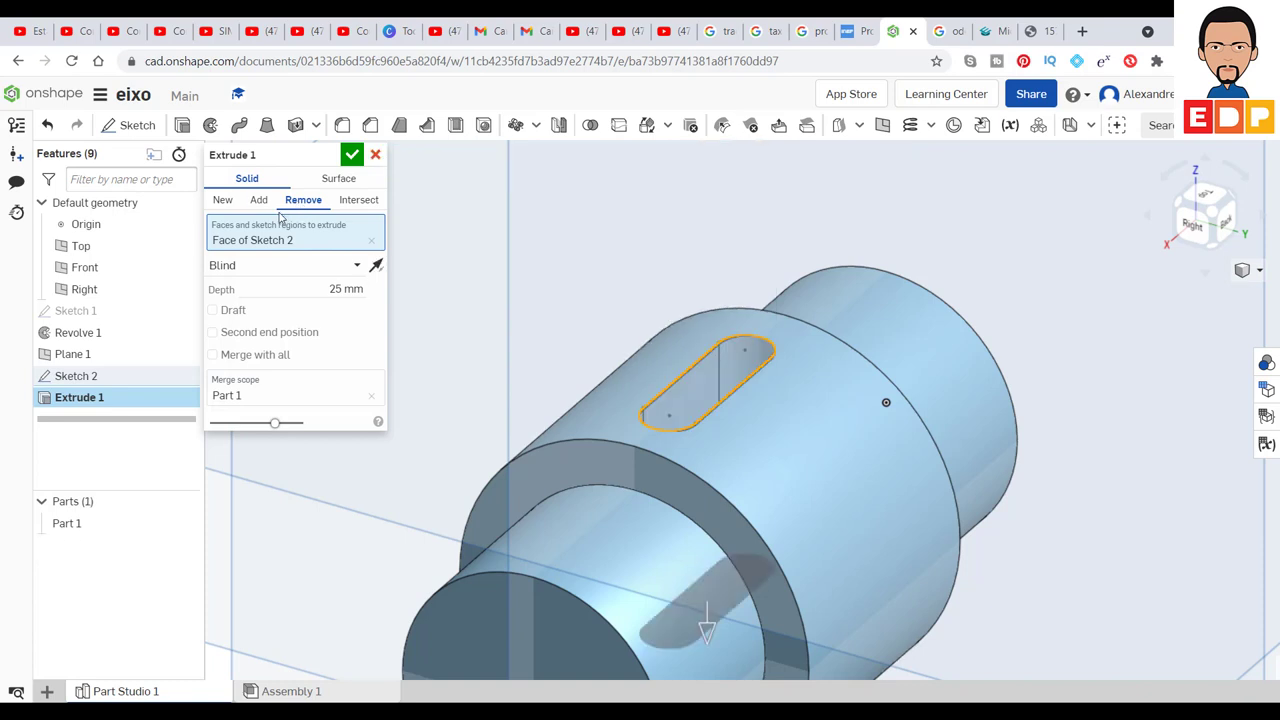
{"action": "left_click", "coordinate": [337, 289]}
{"action": "left_click", "coordinate": [337, 289]}
{"action": "type", "text": "3"}
{"action": "key", "text": "Return"}
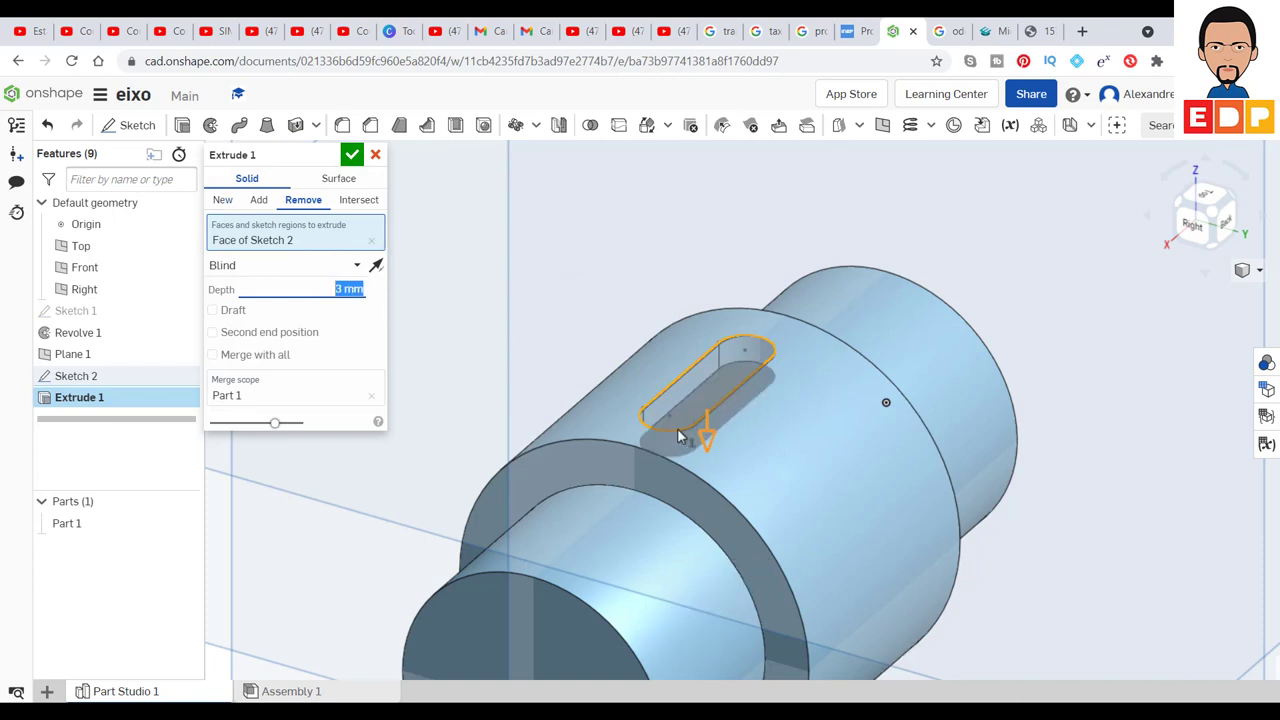
{"action": "left_click", "coordinate": [352, 155]}
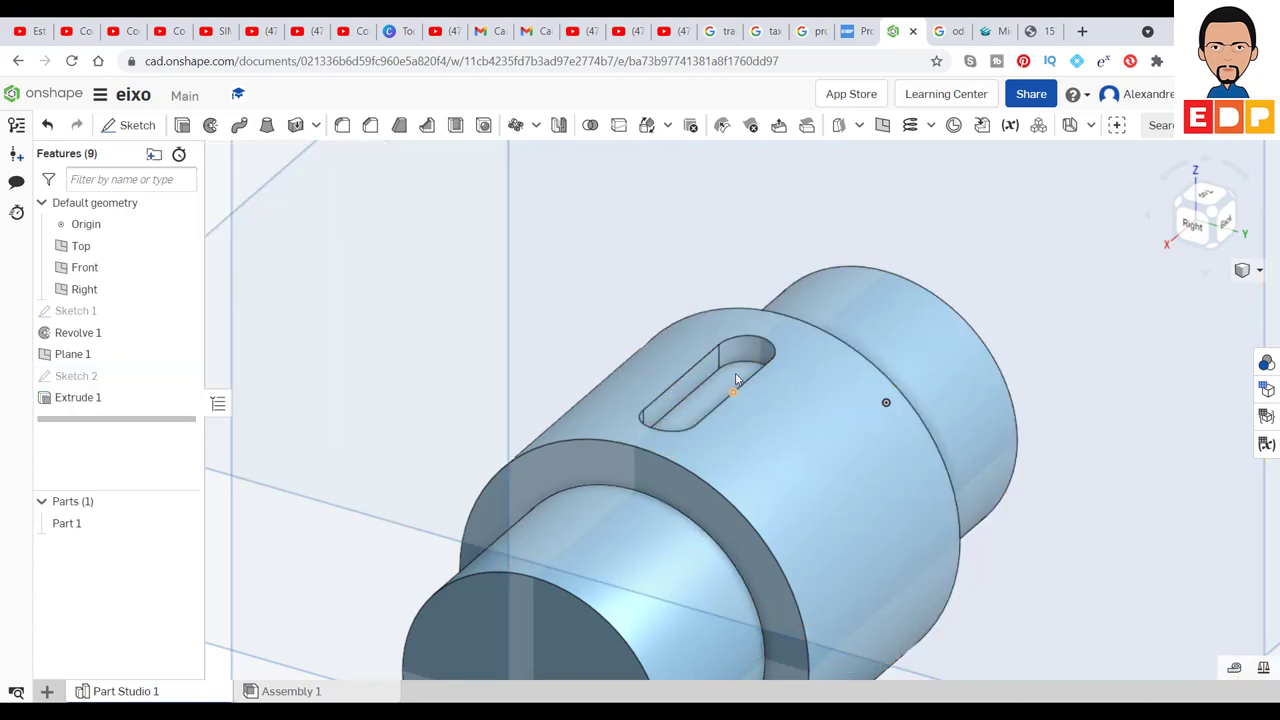
Select the 30 mm circular edge at the shaft's front end.
{"action": "scroll", "coordinate": [755, 420], "scroll_direction": "down", "scroll_amount": 3}
{"action": "scroll", "coordinate": [797, 407], "scroll_direction": "up", "scroll_amount": 3}
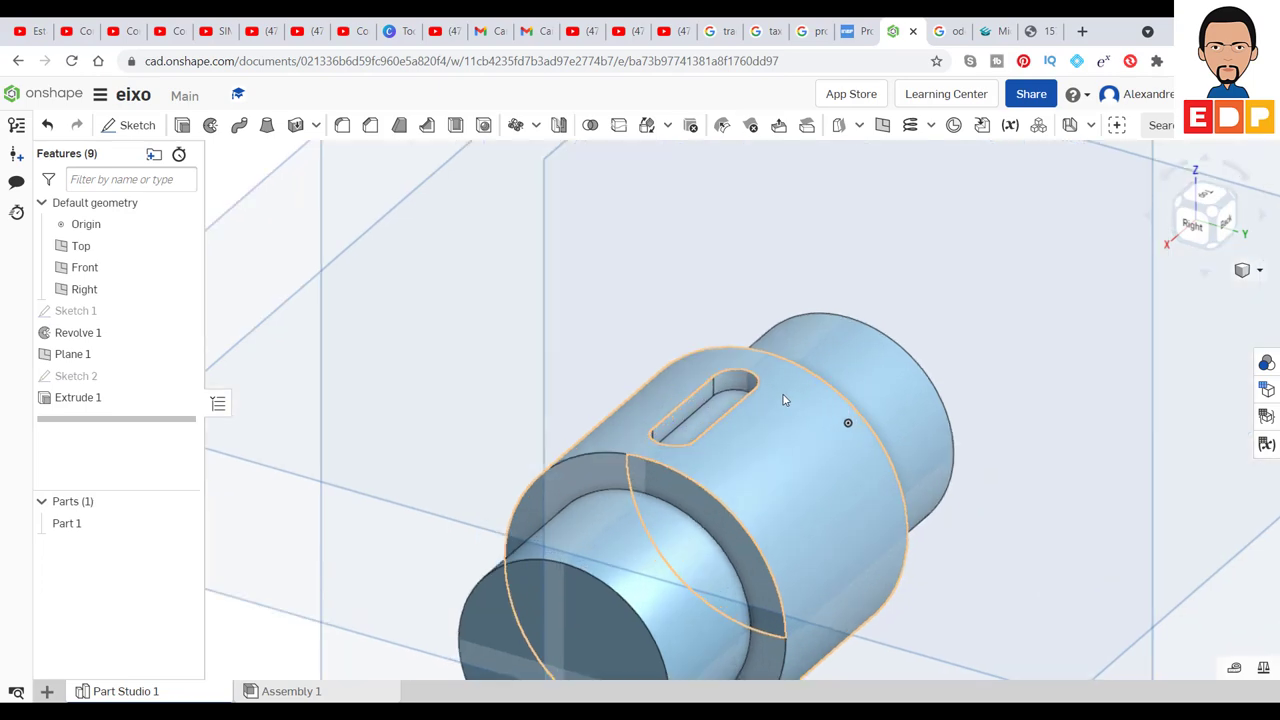
{"action": "scroll", "coordinate": [905, 373], "scroll_direction": "down", "scroll_amount": 4}
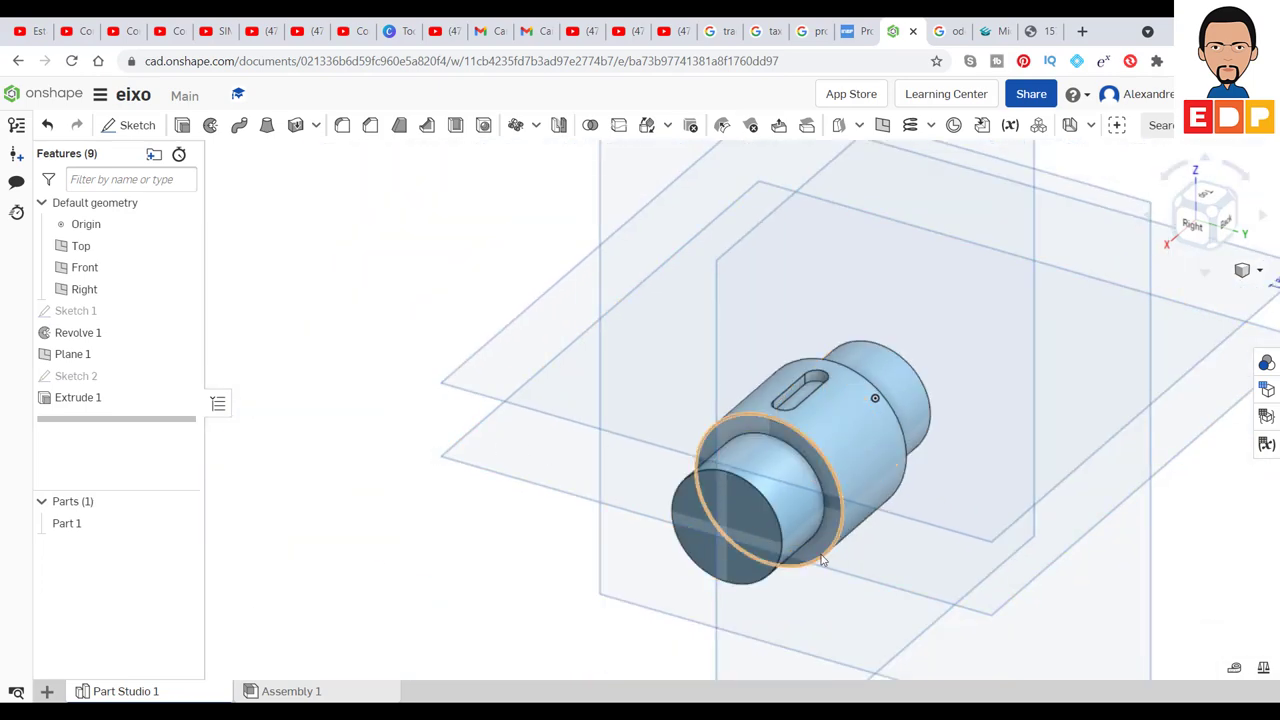
{"action": "left_click", "coordinate": [768, 583]}
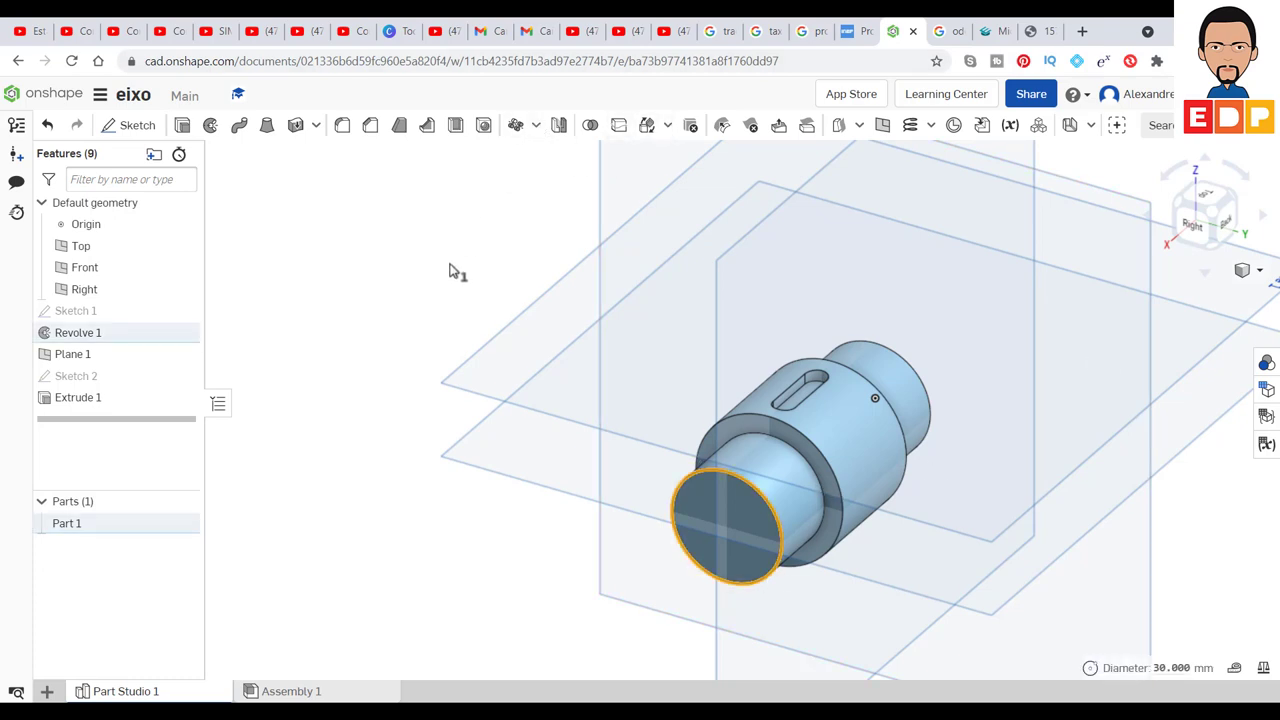
Chamfer the selected front end edge with a 1 mm distance.
{"action": "left_click", "coordinate": [370, 126]}
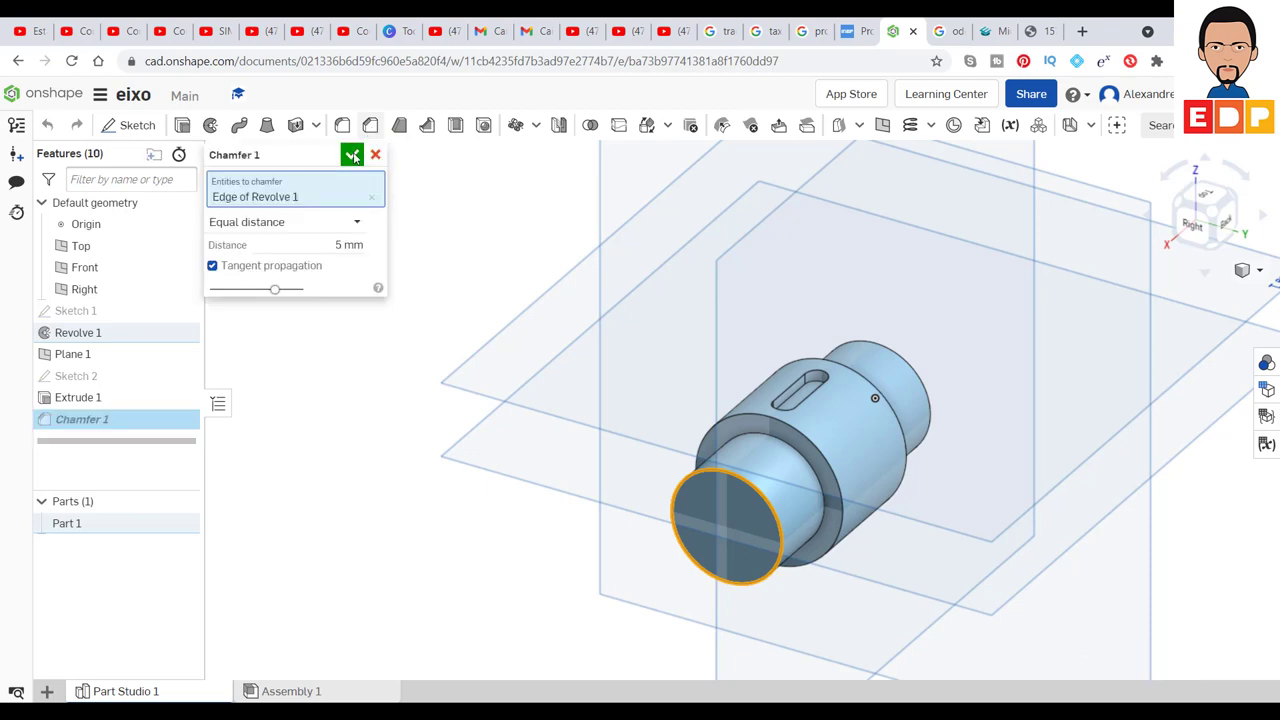
{"action": "left_click", "coordinate": [345, 245]}
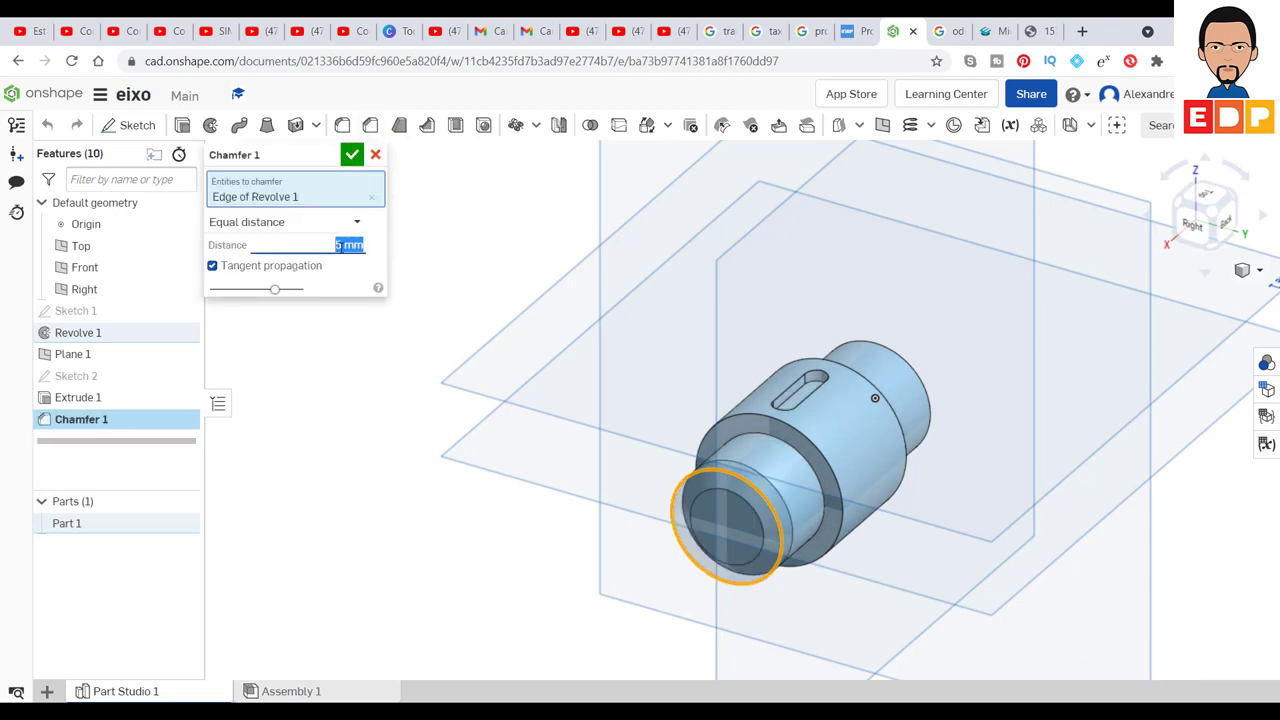
{"action": "type", "text": "1"}
{"action": "key", "text": "Return"}
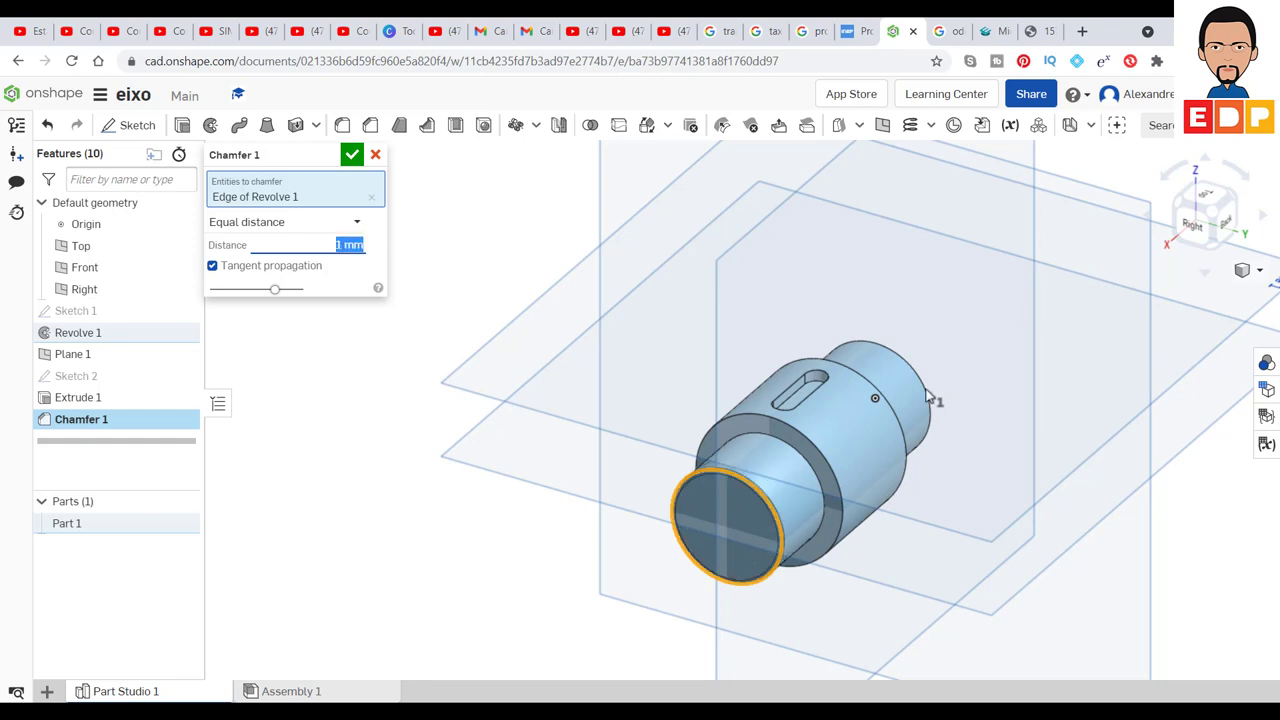
{"action": "left_click", "coordinate": [351, 156]}
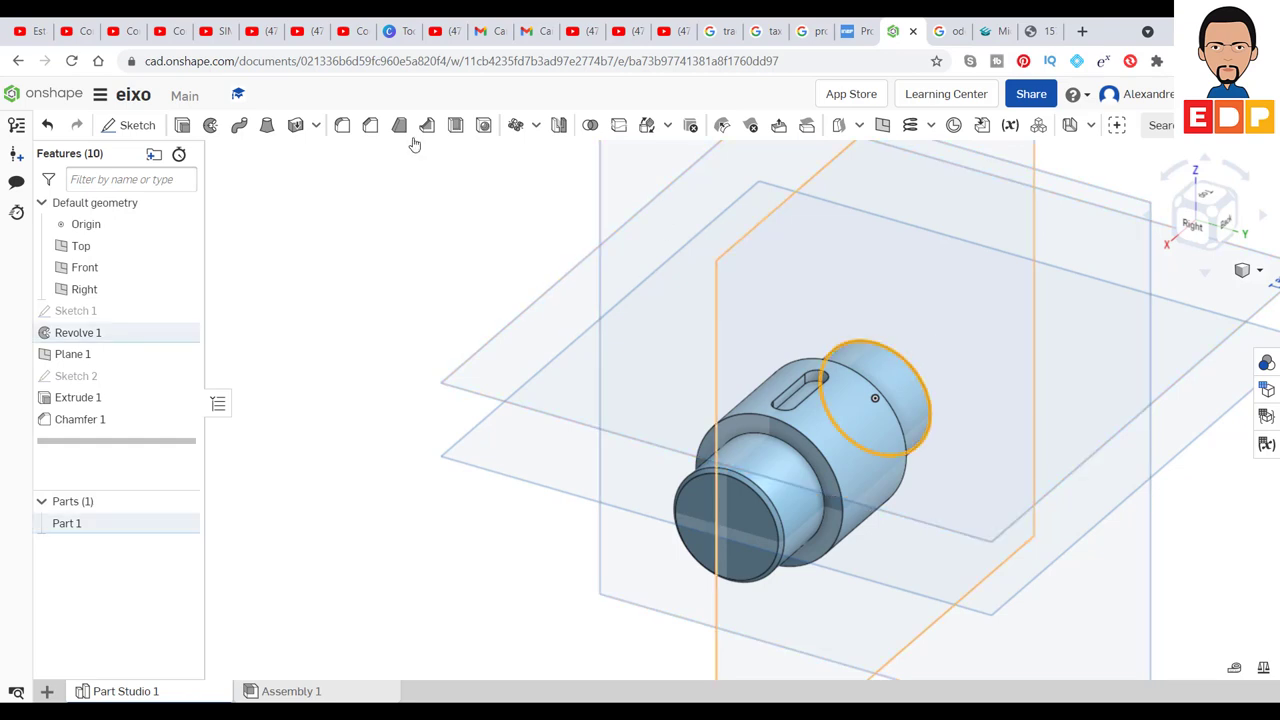
Add a second 1 mm chamfer on the shaft's far end edge.
{"action": "left_click", "coordinate": [370, 125]}
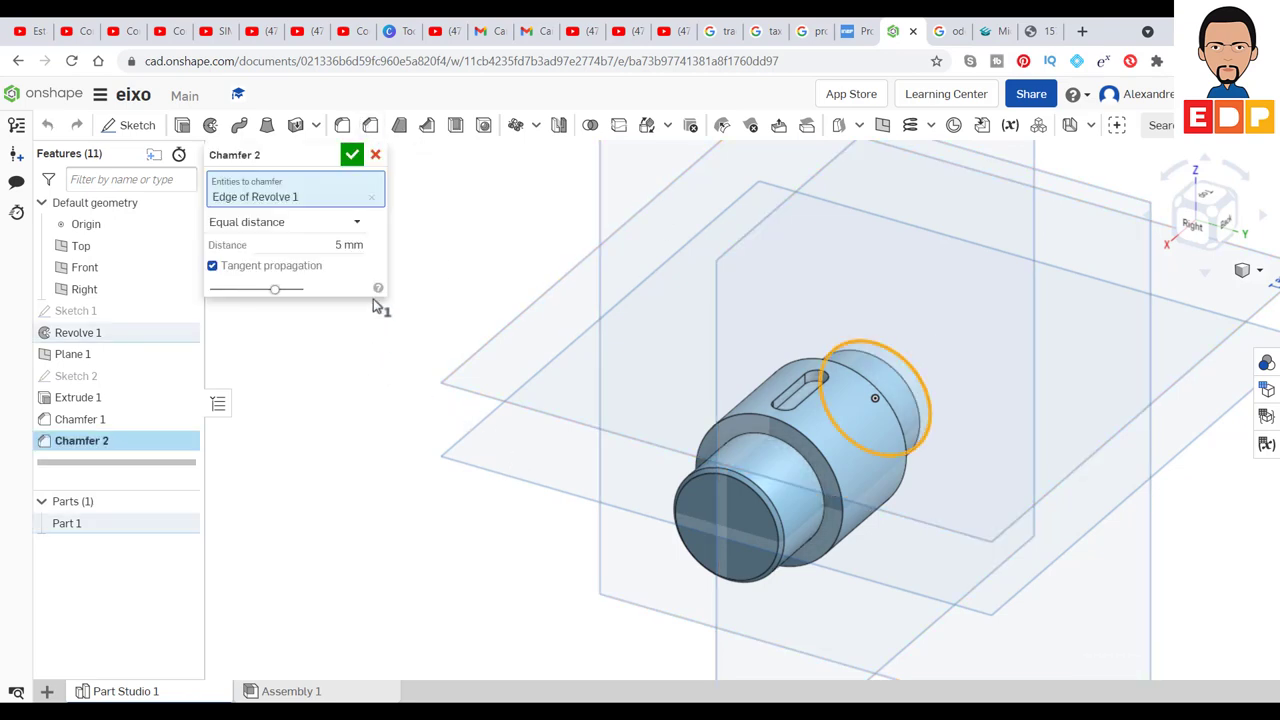
{"action": "left_click", "coordinate": [355, 246]}
{"action": "type", "text": "1"}
{"action": "key", "text": "Return"}
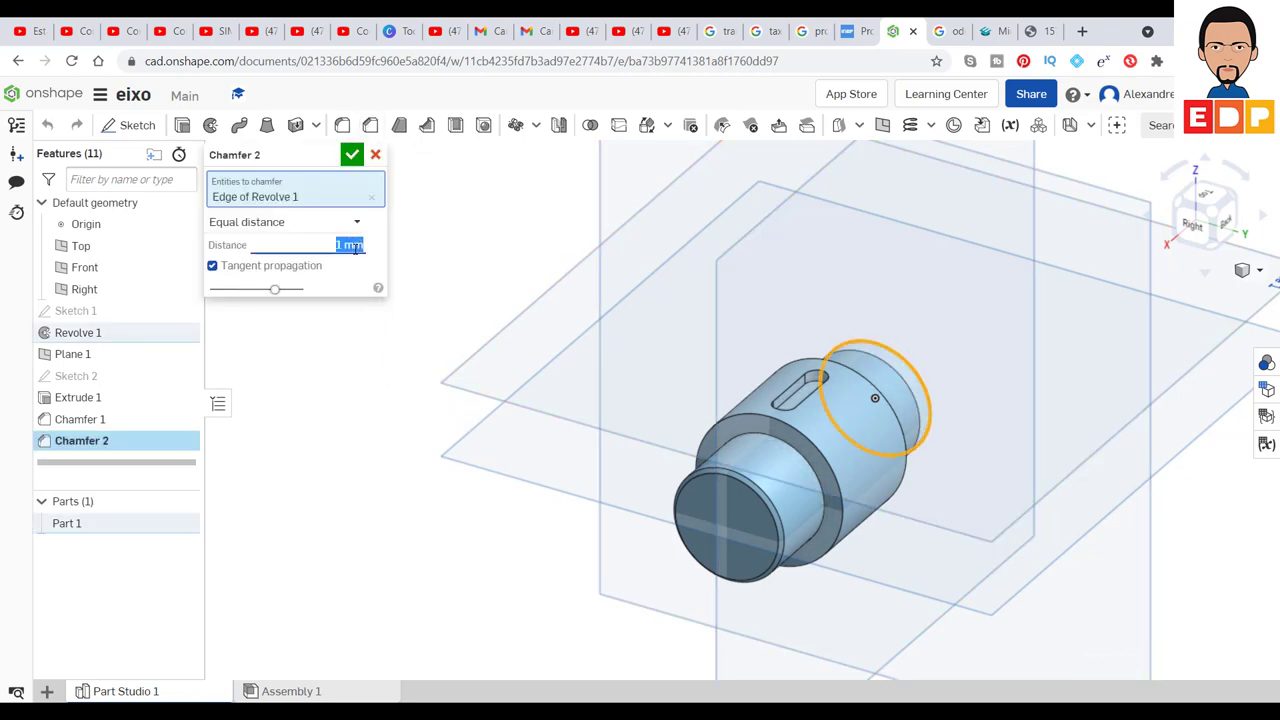
{"action": "left_click", "coordinate": [351, 154]}
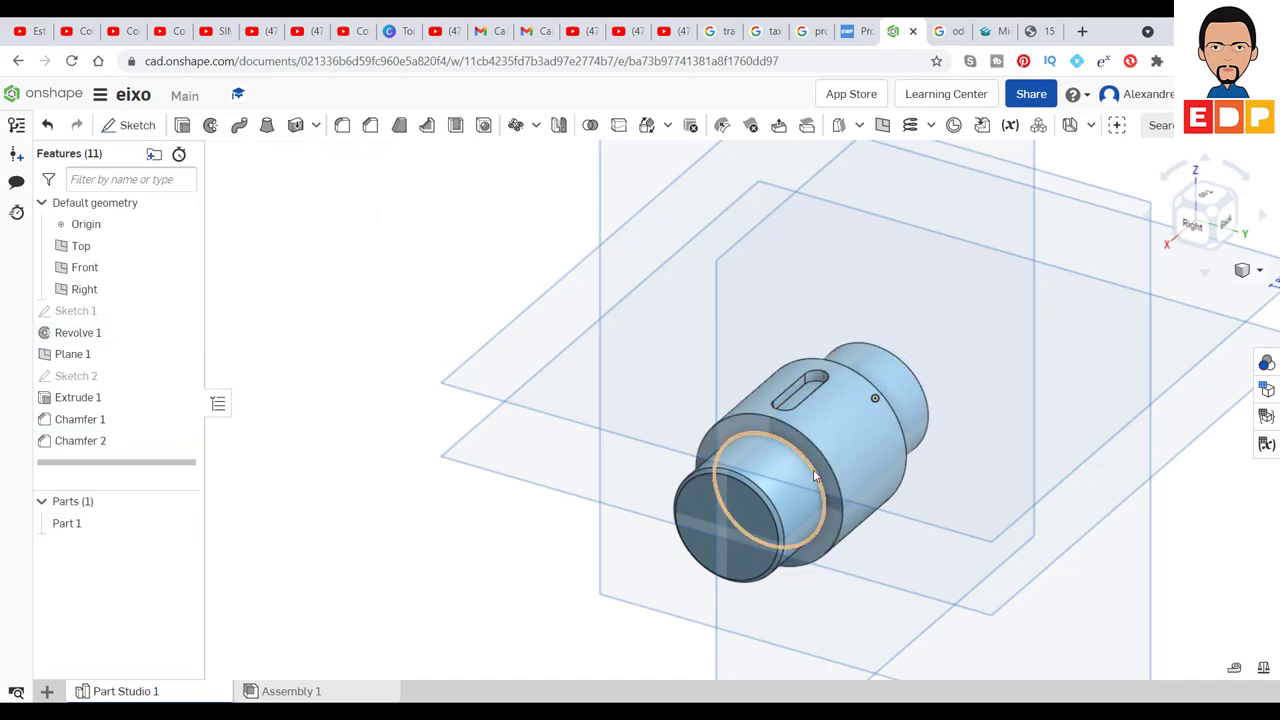
Fillet the front step's circular shoulder edge with a 1 mm radius.
{"action": "scroll", "coordinate": [815, 476], "scroll_direction": "up", "scroll_amount": 2}
{"action": "scroll", "coordinate": [815, 472], "scroll_direction": "up", "scroll_amount": 3}
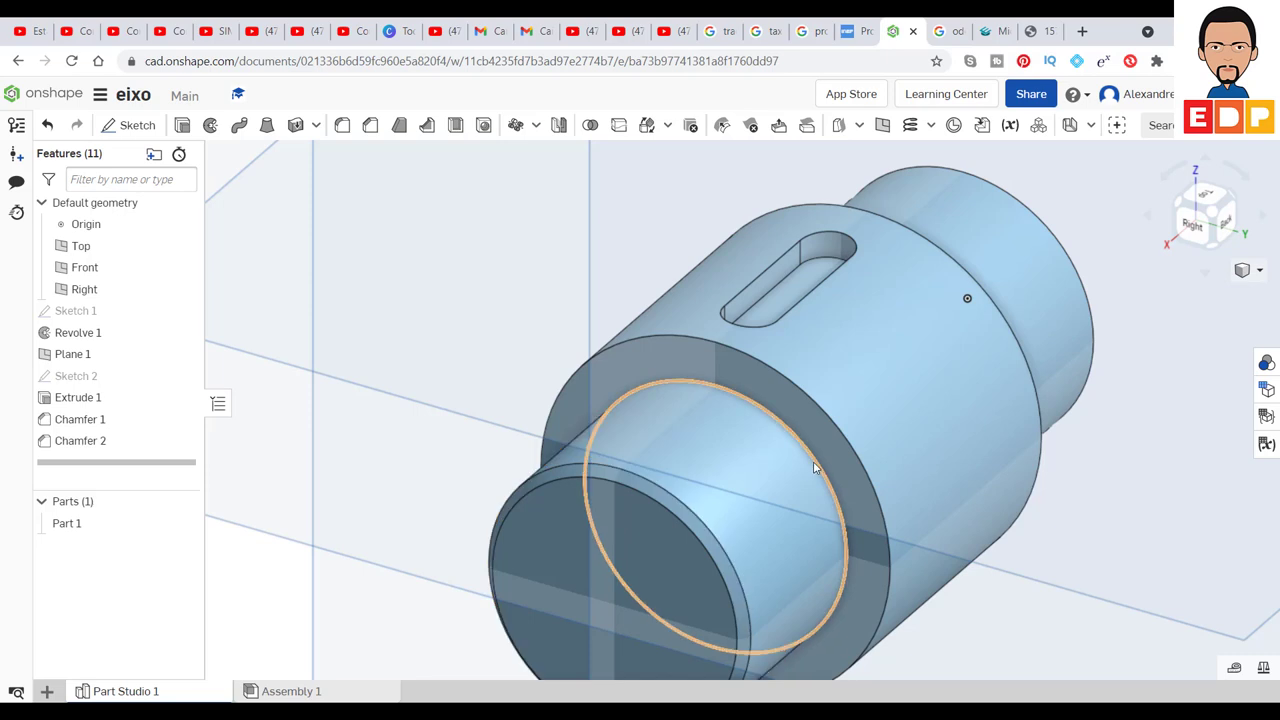
{"action": "left_click", "coordinate": [815, 468]}
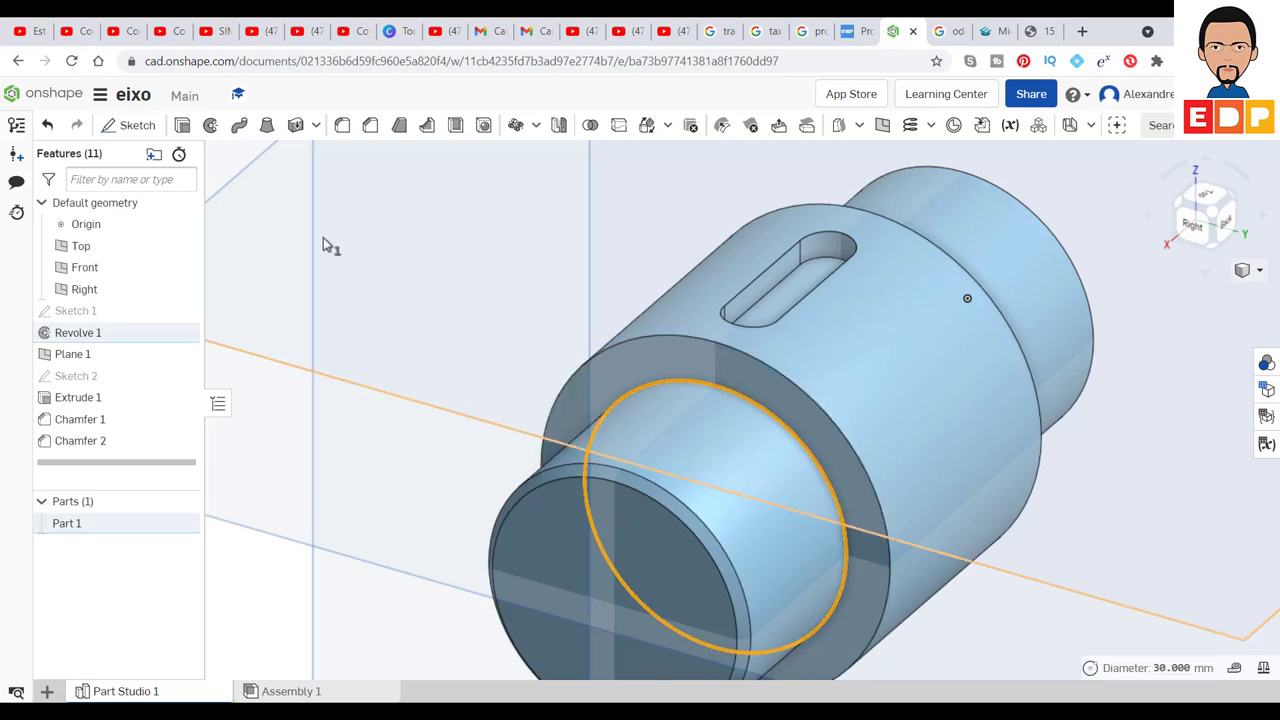
{"action": "left_click", "coordinate": [342, 125]}
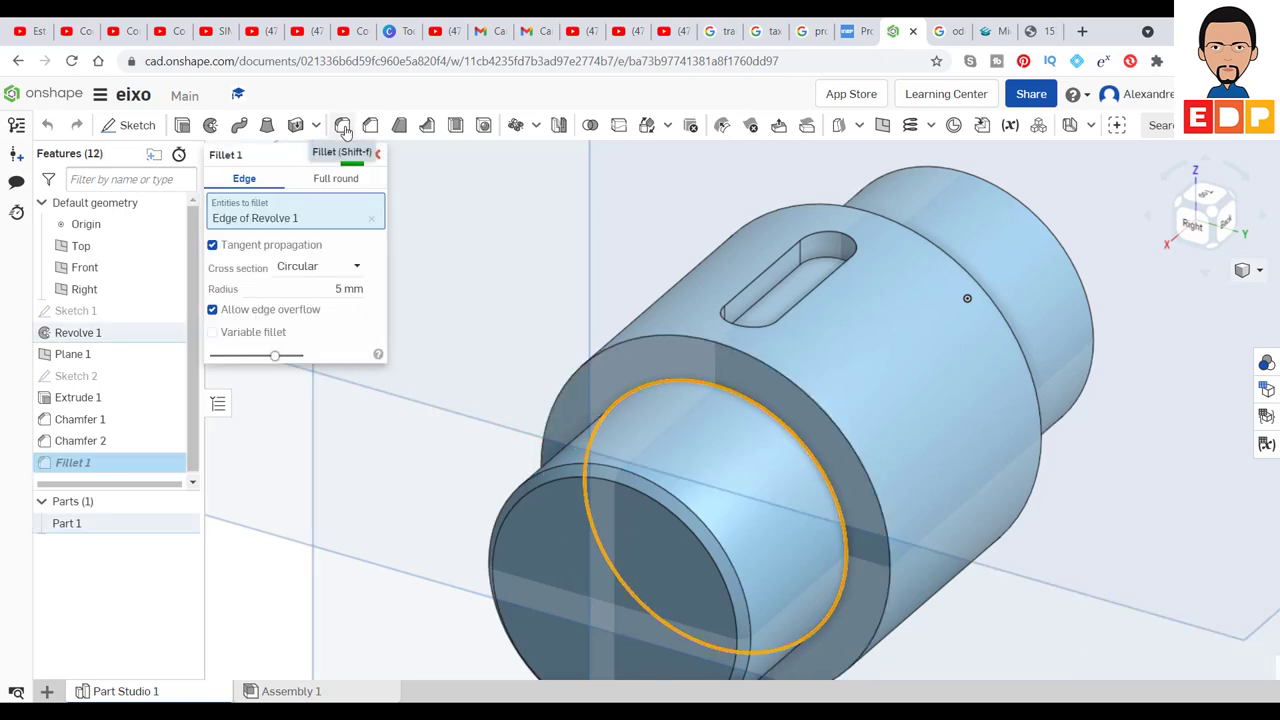
{"action": "left_click", "coordinate": [349, 288]}
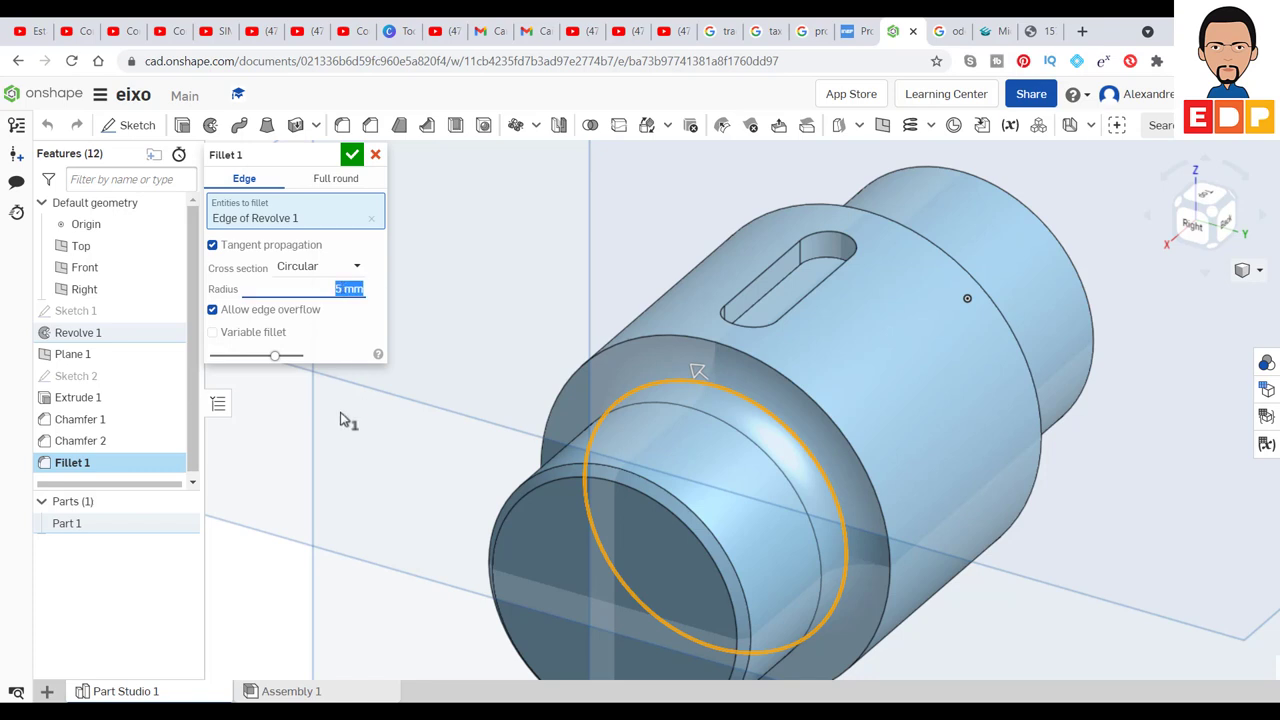
{"action": "type", "text": "1"}
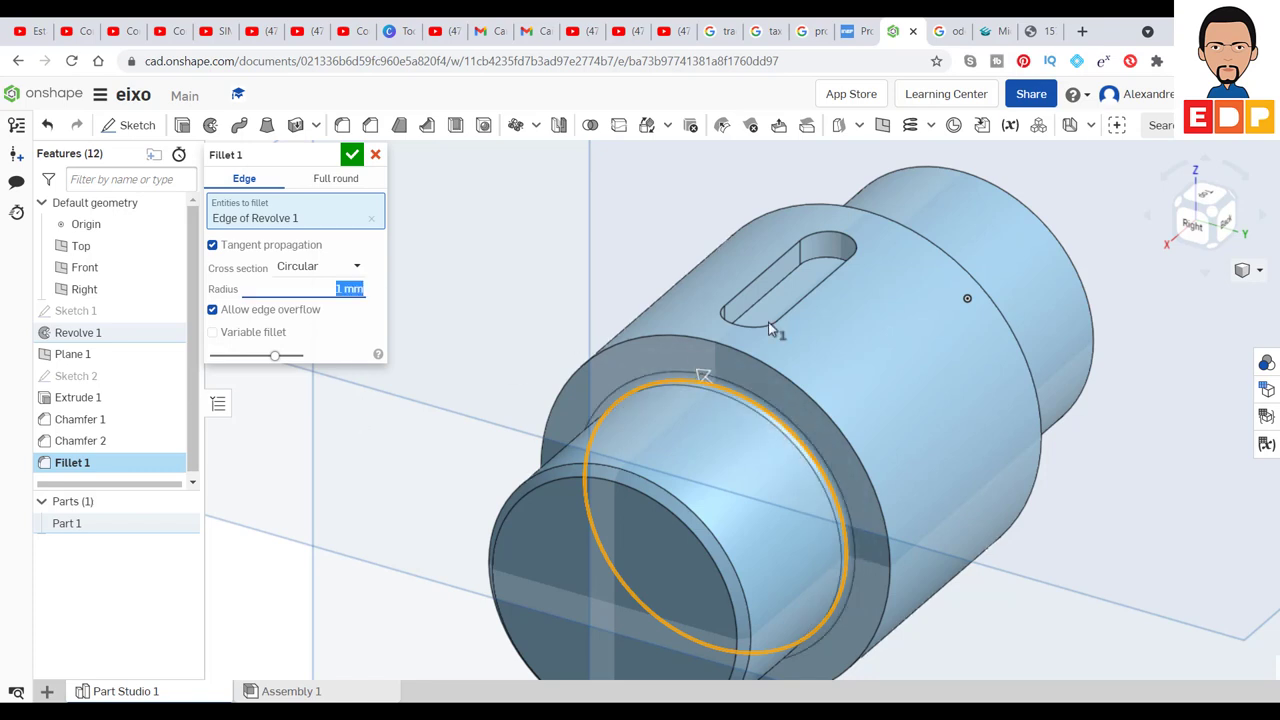
{"action": "left_click", "coordinate": [351, 157]}
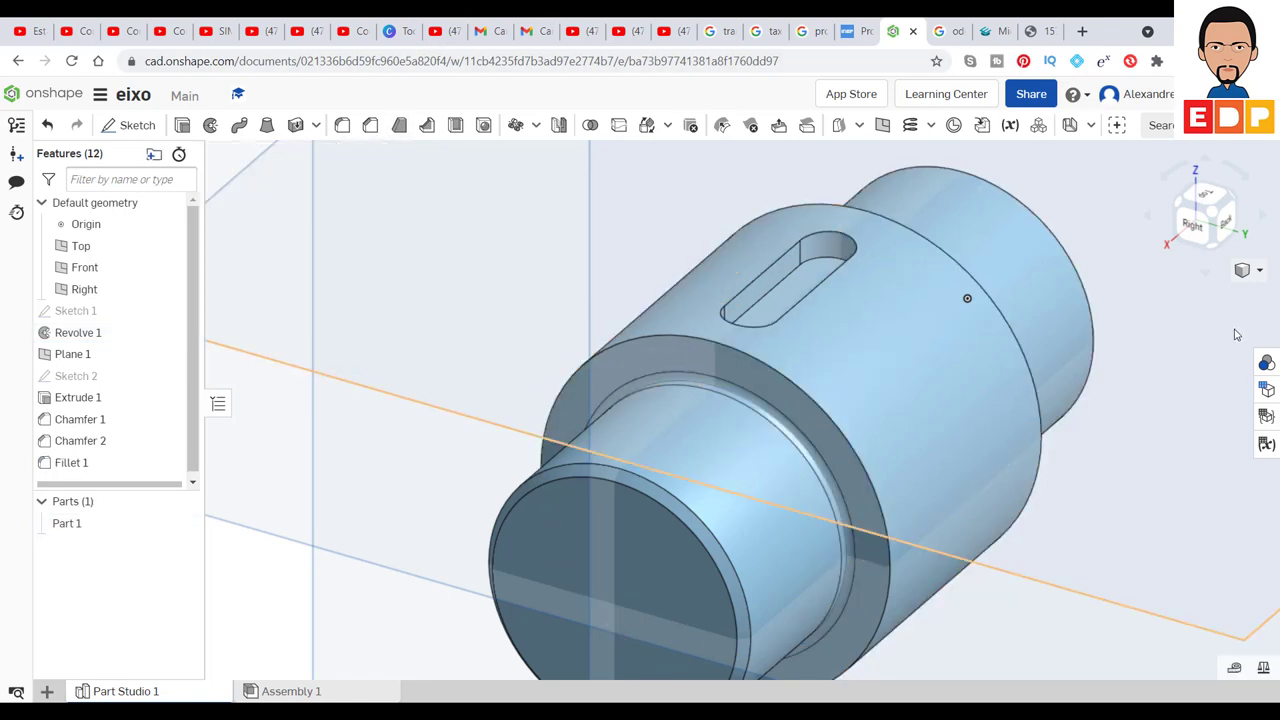
From a back isometric view, fillet the 30 mm shoulder edge at 1 mm.
{"action": "middle_click_drag", "start_coordinate": [1157, 414], "coordinate": [1104, 408]}
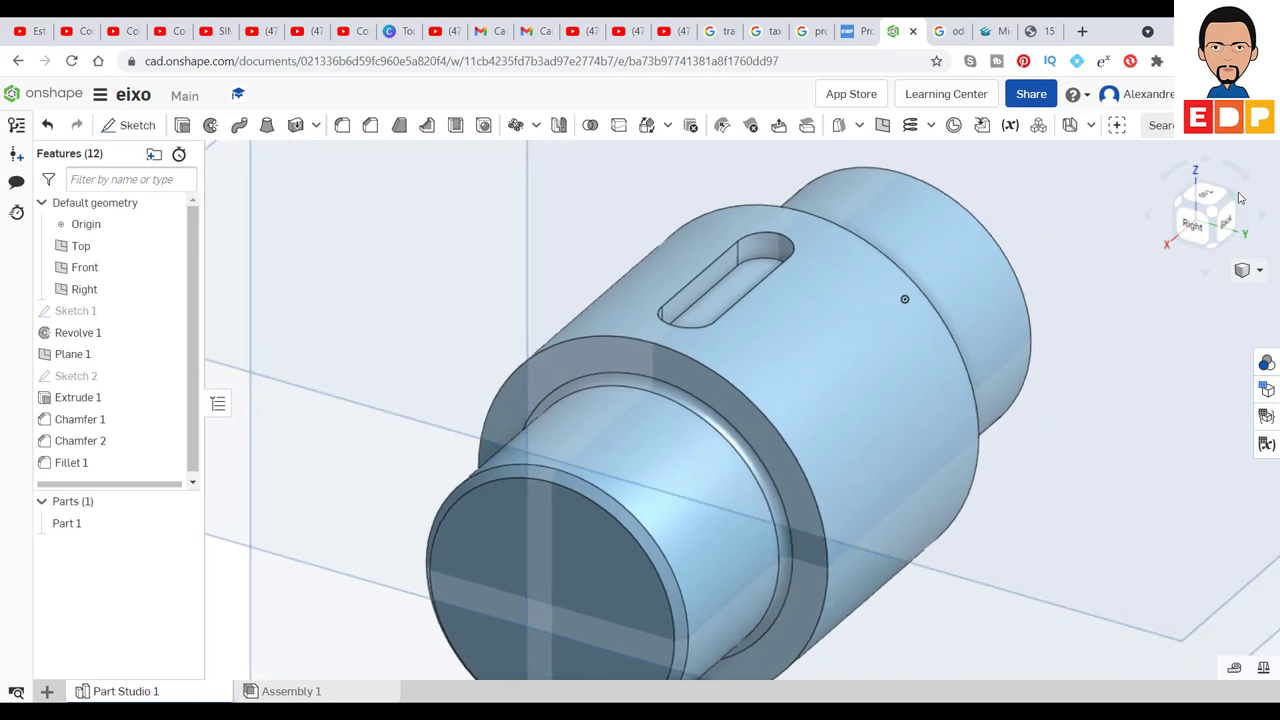
{"action": "left_click", "coordinate": [1233, 203]}
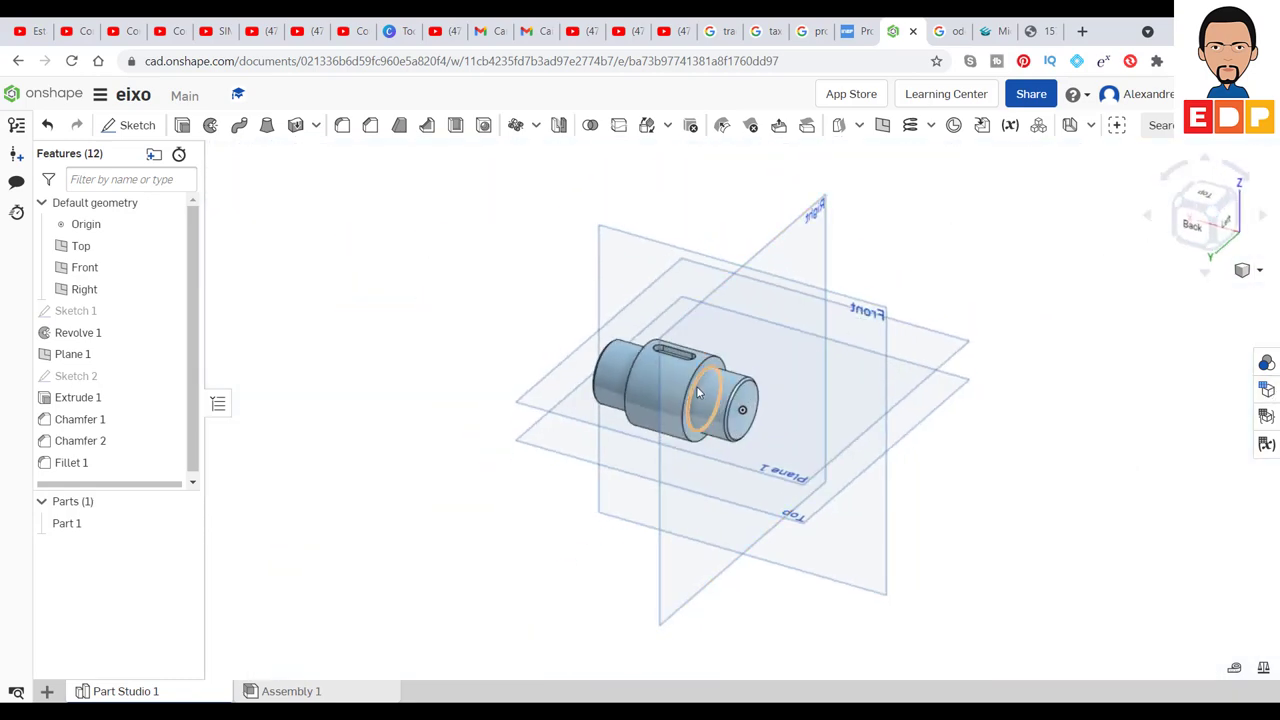
{"action": "left_click", "coordinate": [697, 395]}
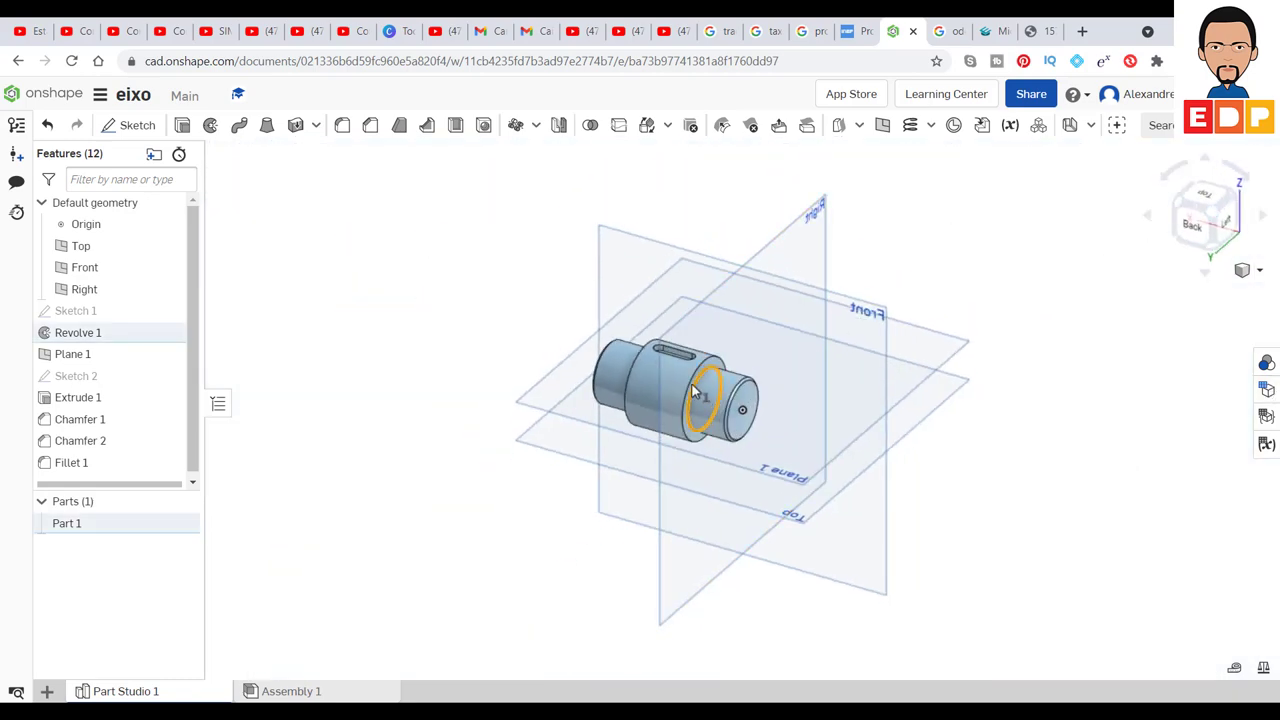
{"action": "left_click", "coordinate": [340, 127]}
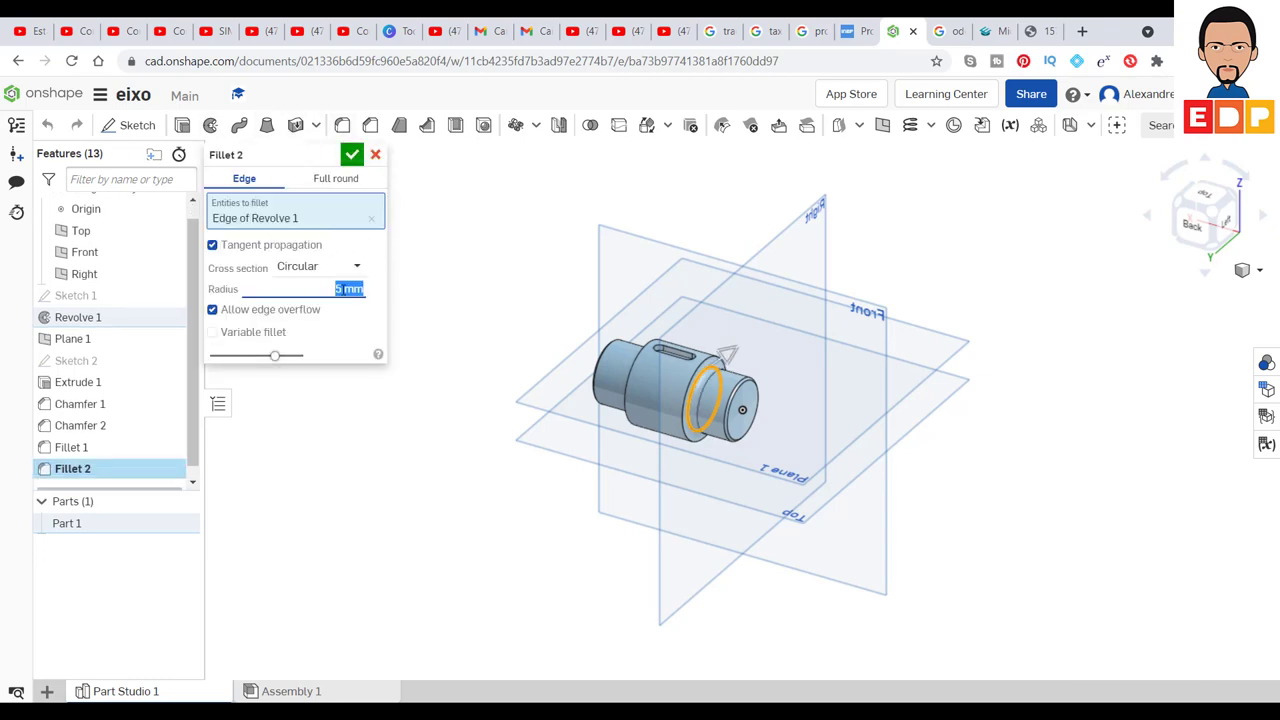
{"action": "type", "text": "1"}
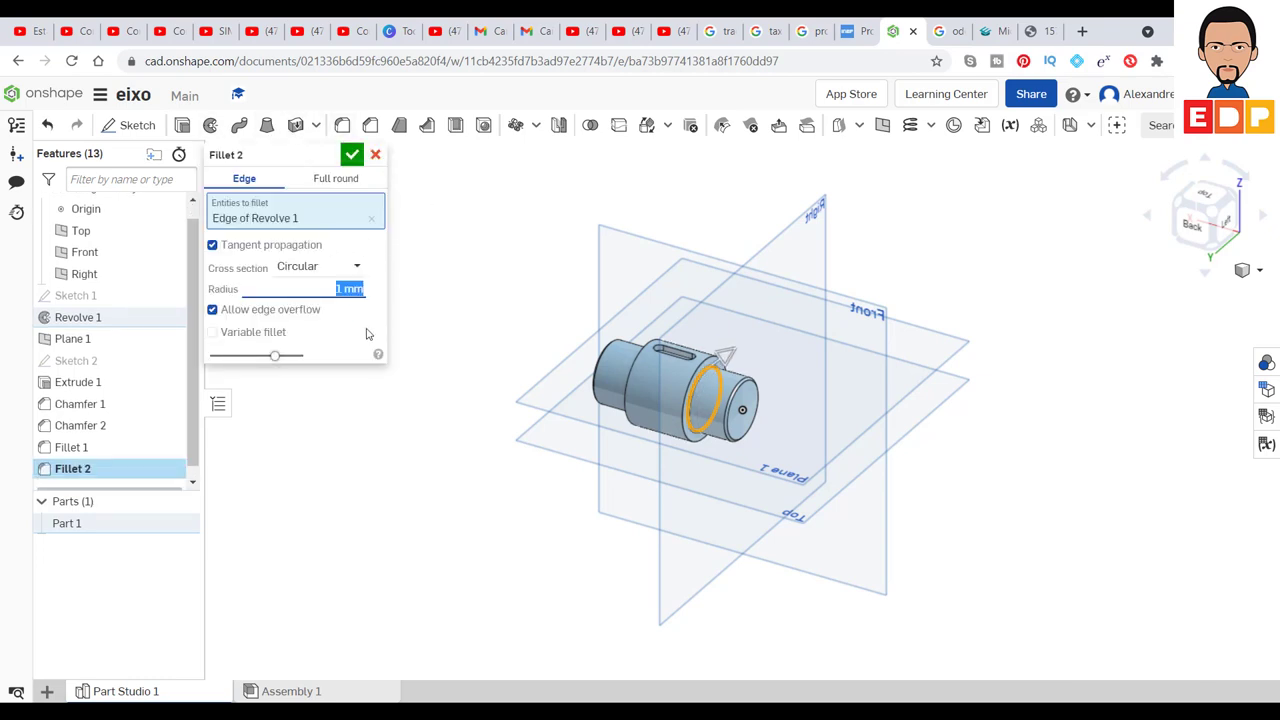
{"action": "left_click", "coordinate": [352, 154]}
{"action": "scroll", "coordinate": [880, 430], "scroll_direction": "down", "scroll_amount": 2}
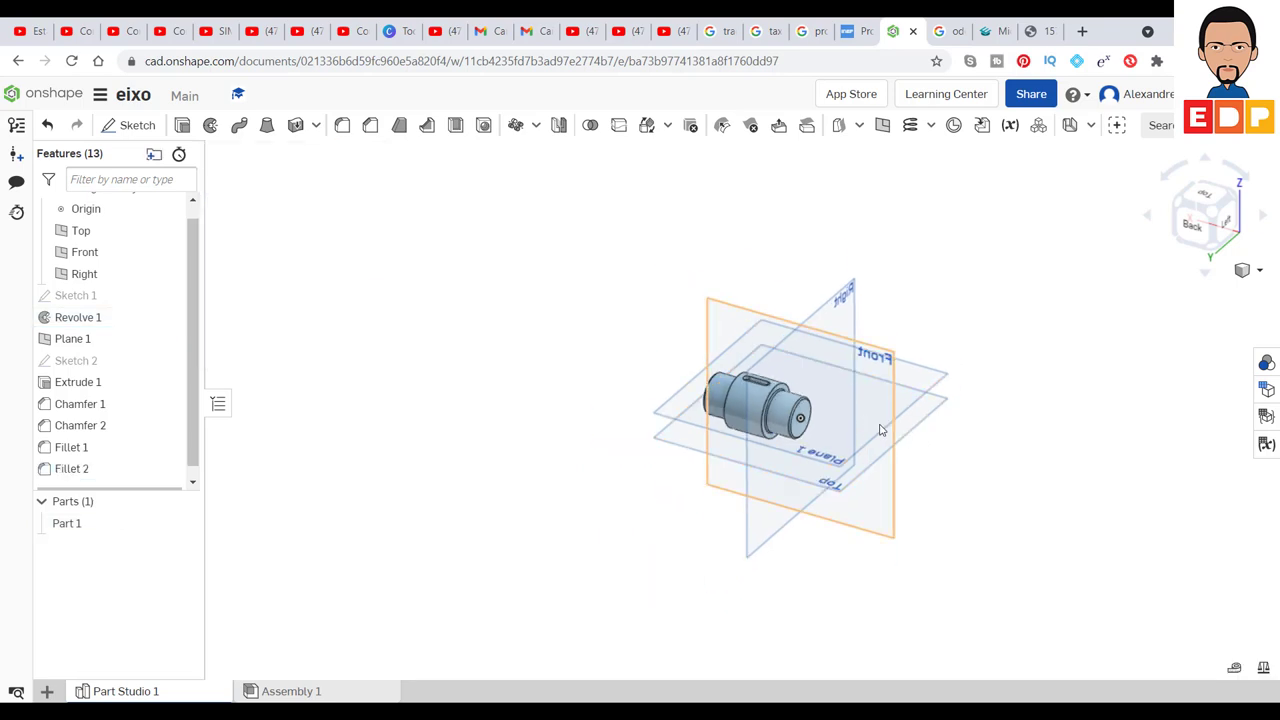
{"action": "scroll", "coordinate": [865, 423], "scroll_direction": "up", "scroll_amount": 5}
{"action": "scroll", "coordinate": [865, 423], "scroll_direction": "up", "scroll_amount": 3}
{"action": "scroll", "coordinate": [991, 443], "scroll_direction": "down", "scroll_amount": 1}
{"action": "scroll", "coordinate": [991, 443], "scroll_direction": "down", "scroll_amount": 1}
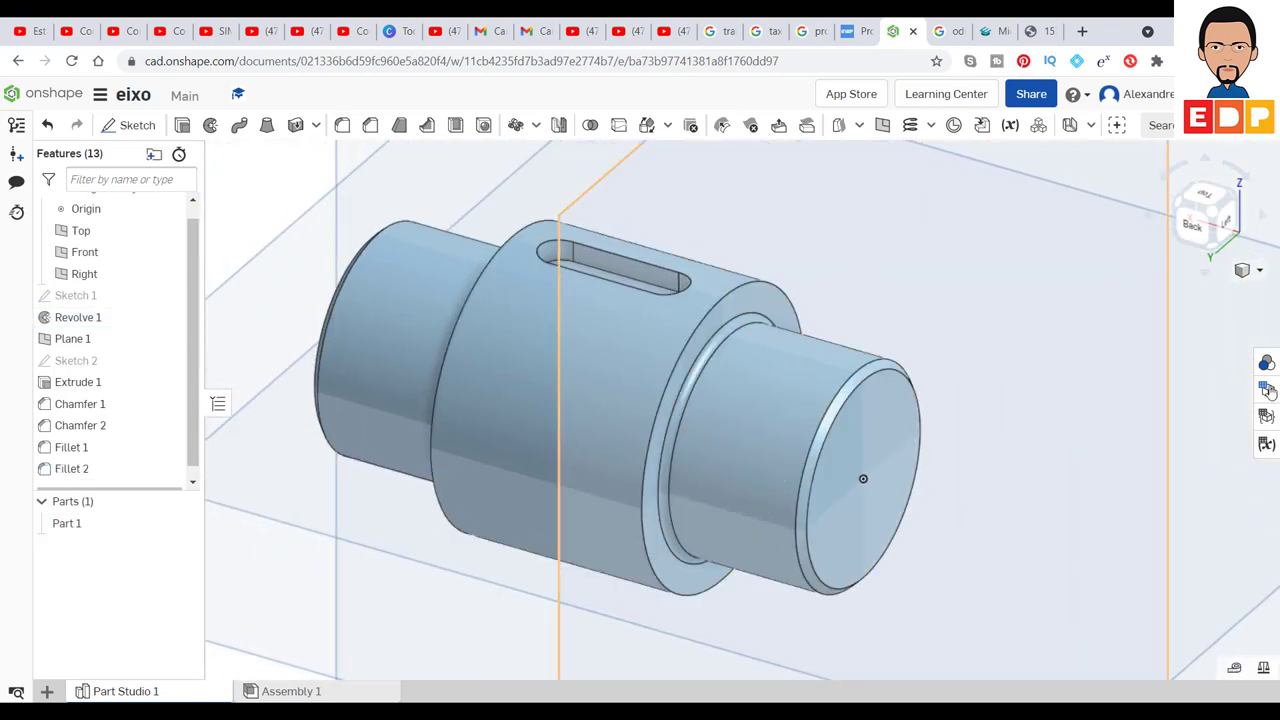
Chamfer the 40 mm flange edge with a 1 mm distance.
{"action": "left_click", "coordinate": [731, 300]}
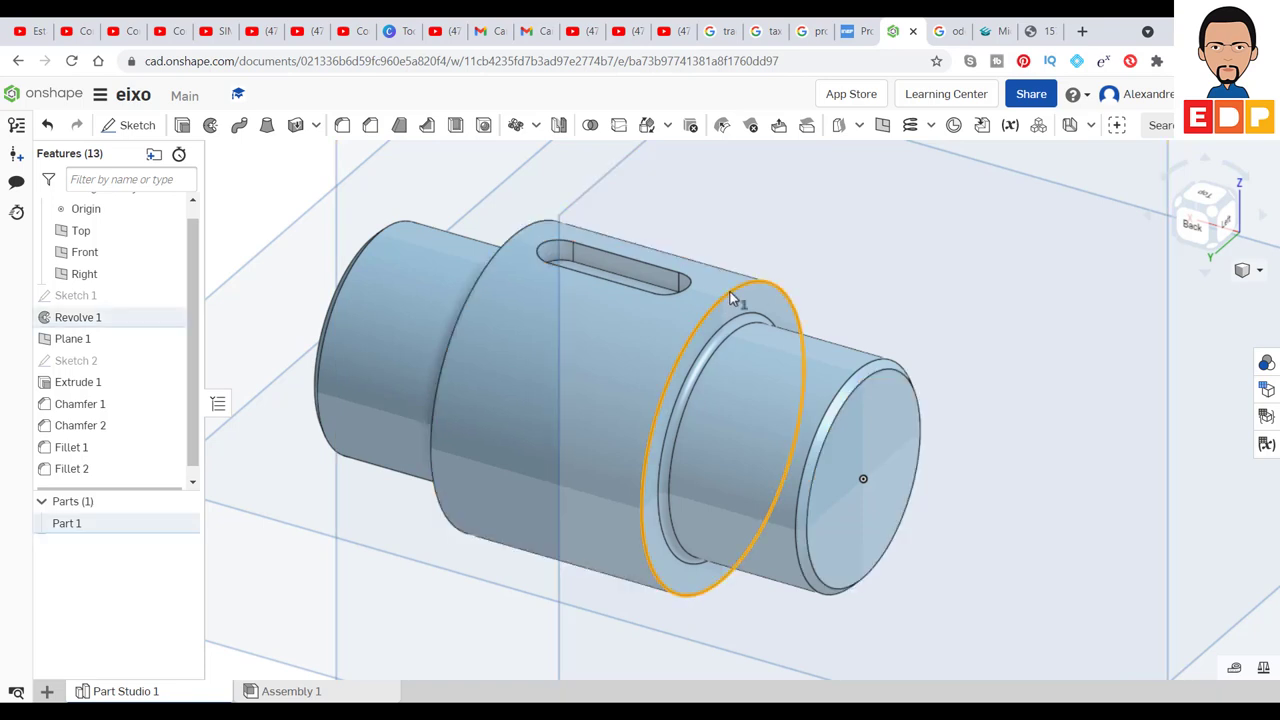
{"action": "right_click", "coordinate": [483, 267]}
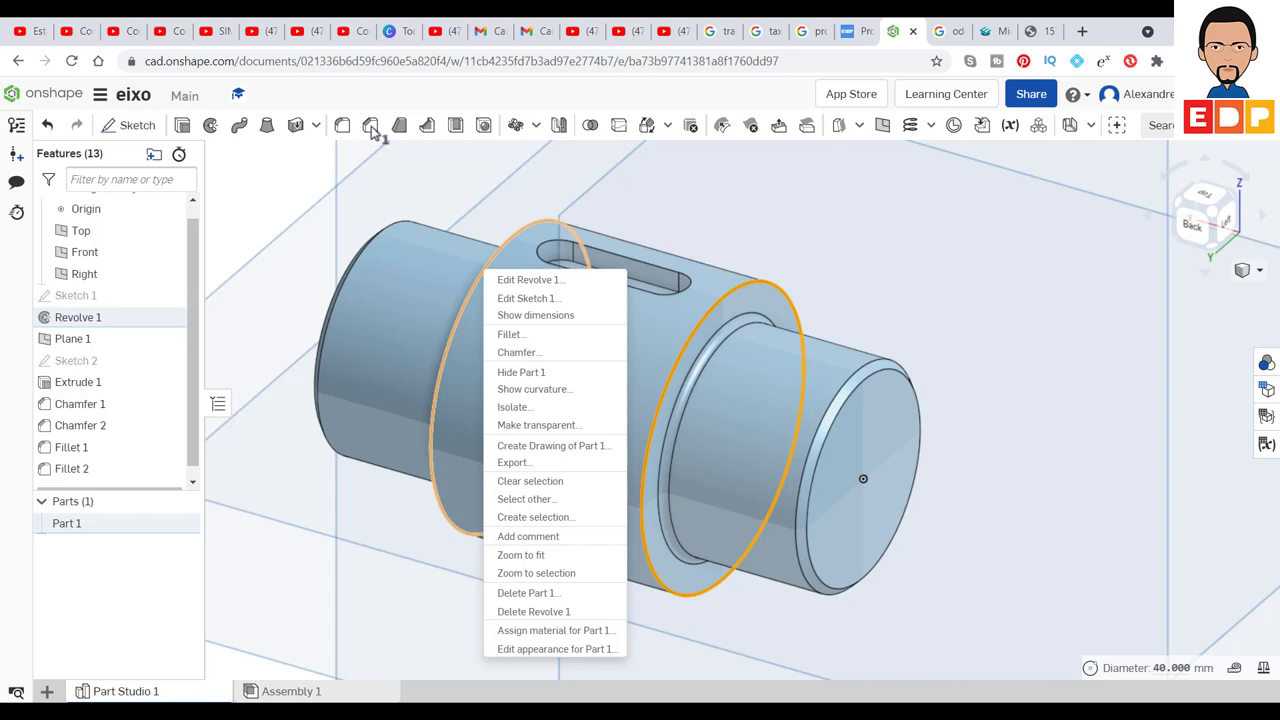
{"action": "left_click", "coordinate": [370, 128]}
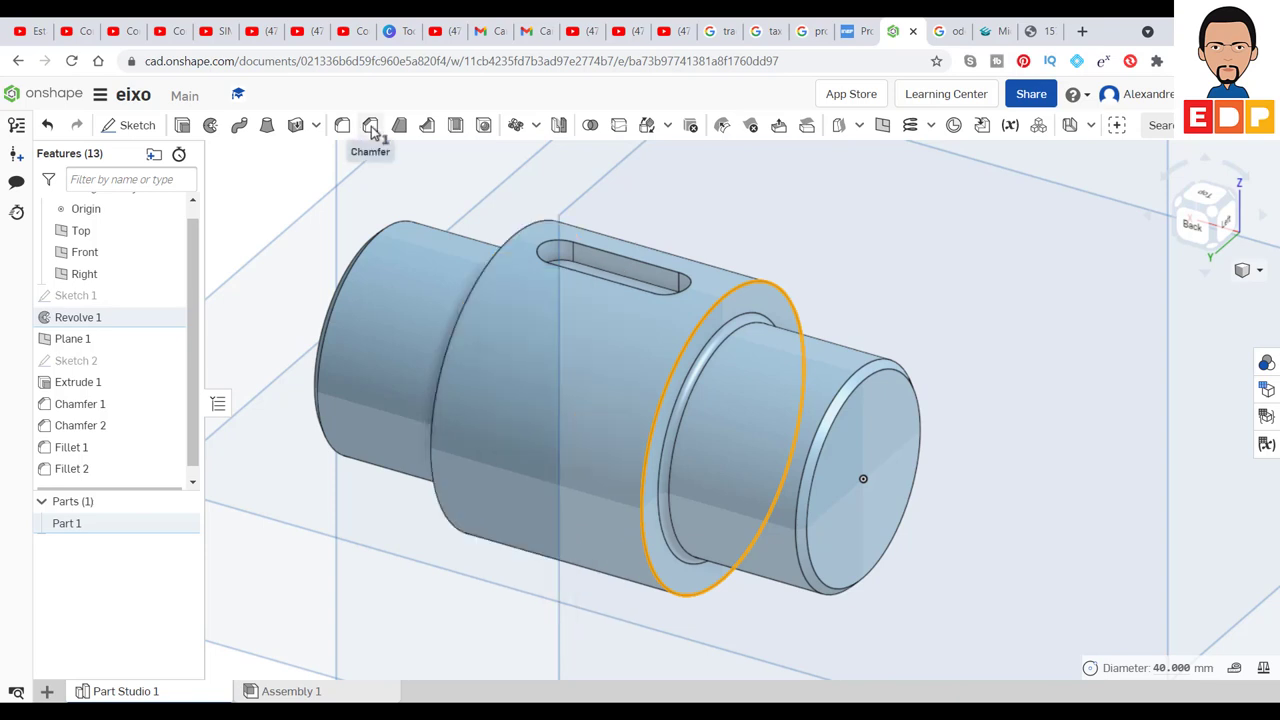
{"action": "left_click", "coordinate": [370, 128]}
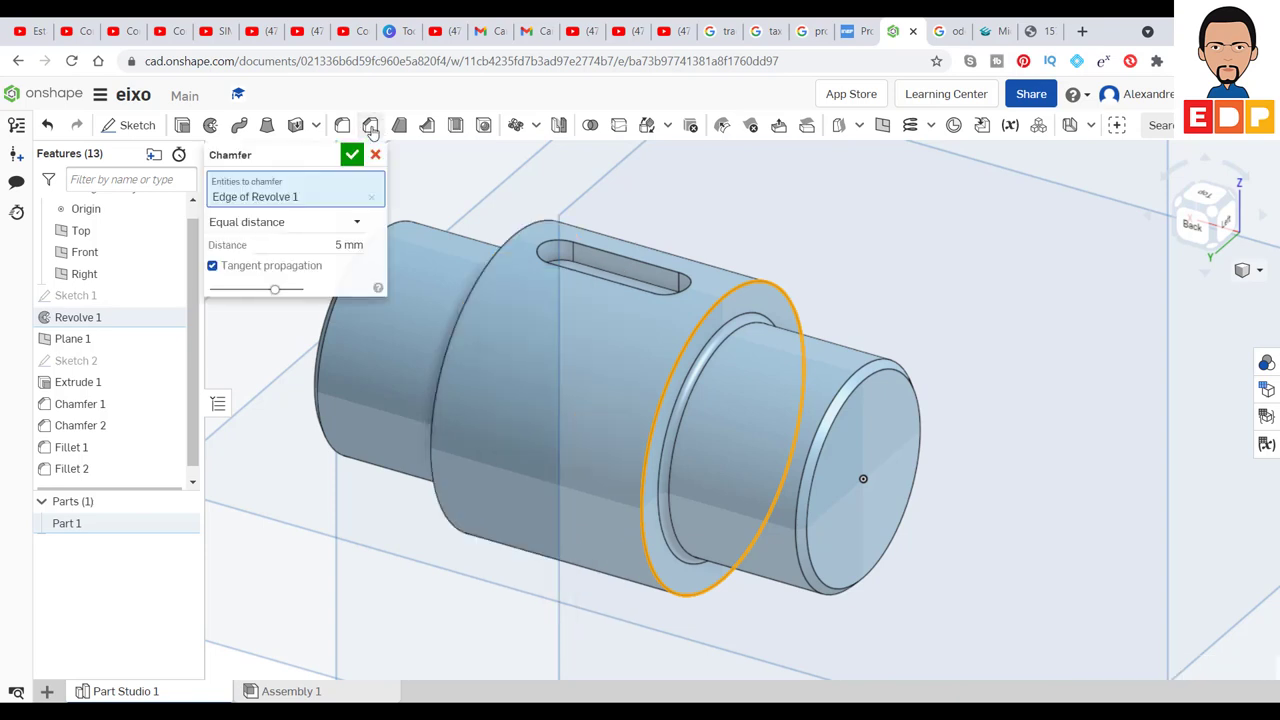
{"action": "left_click", "coordinate": [349, 245]}
{"action": "type", "text": "1"}
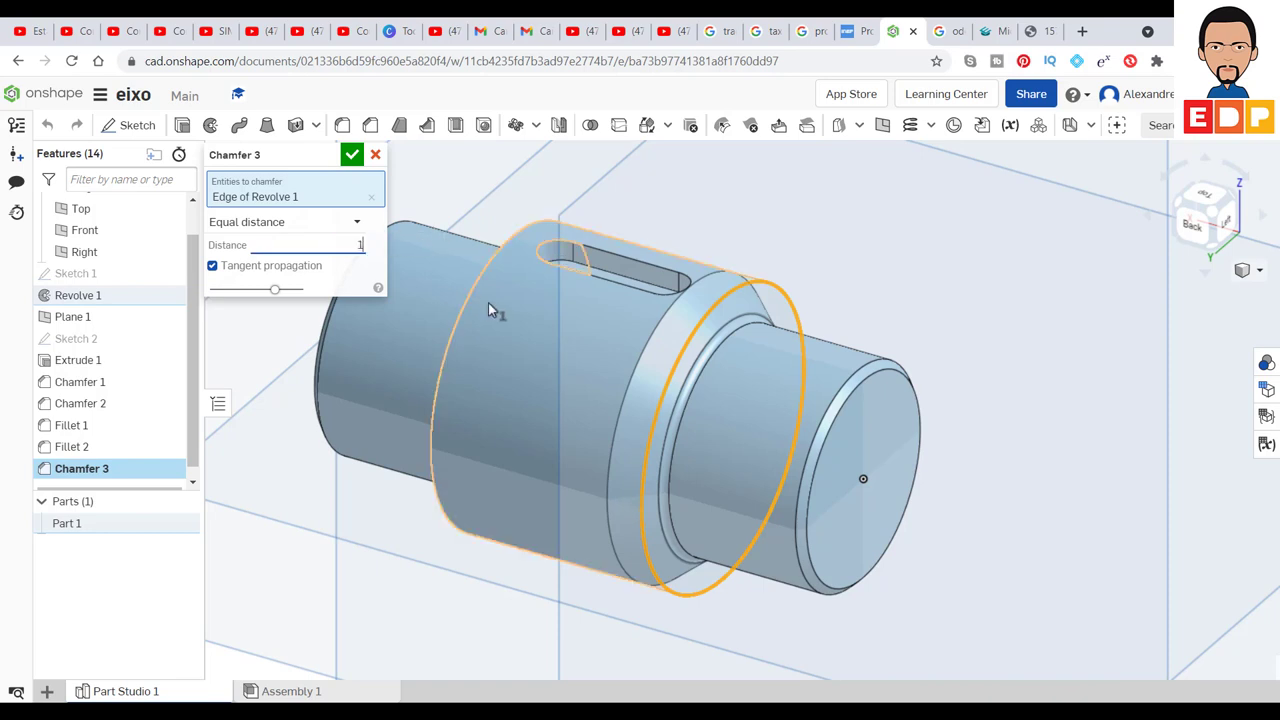
{"action": "key", "text": "Return"}
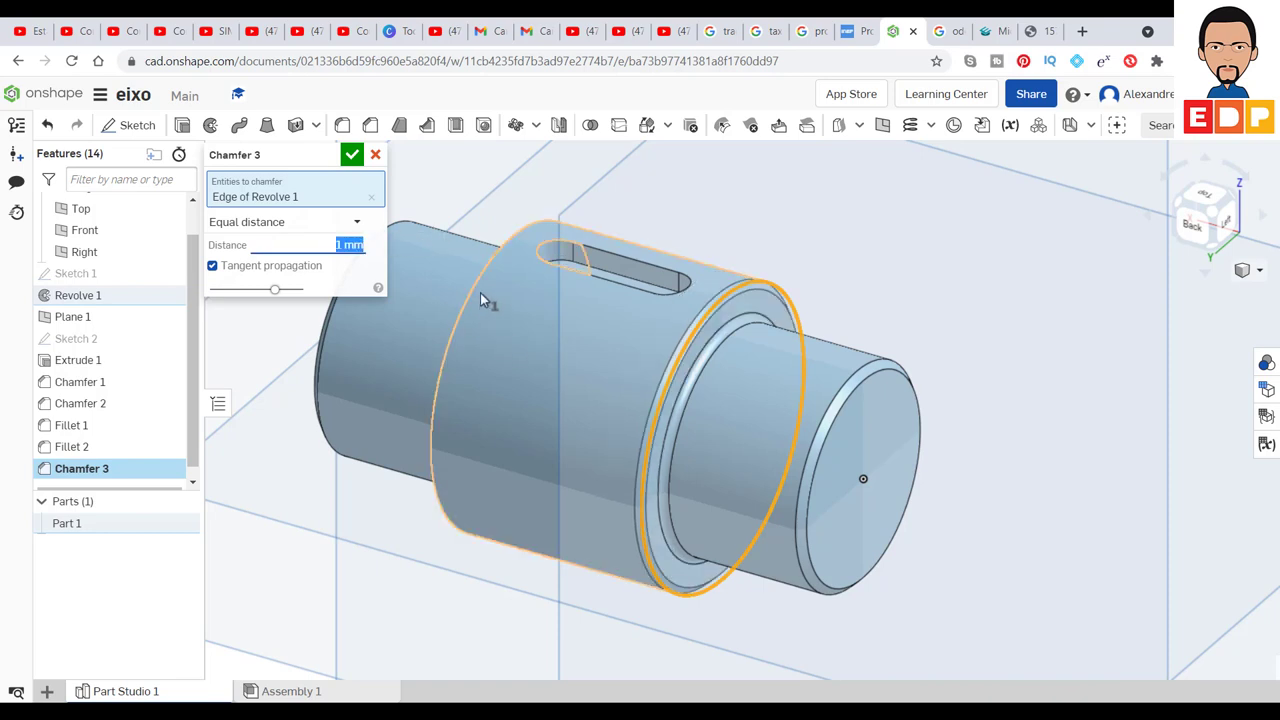
{"action": "left_click", "coordinate": [351, 154]}
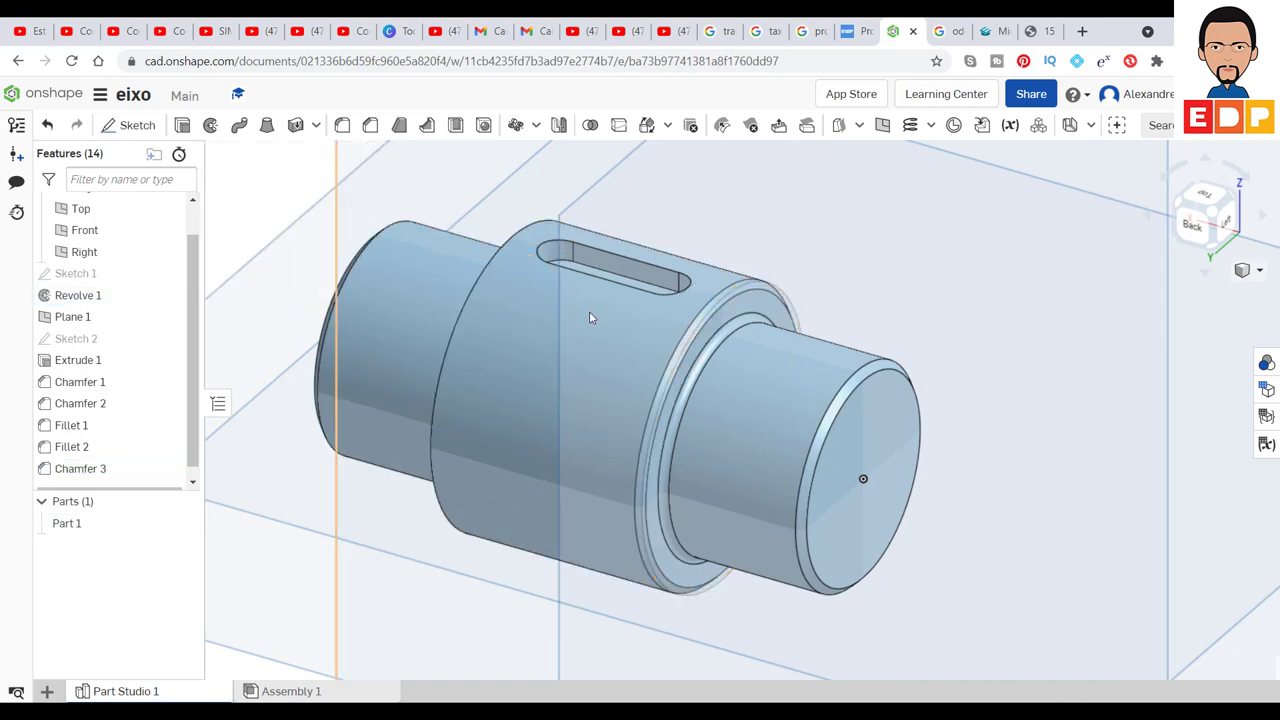
Chamfer the large section's opposite edge by 1 mm, creating Chamfer 4.
{"action": "left_click", "coordinate": [478, 281]}
{"action": "left_click", "coordinate": [370, 125]}
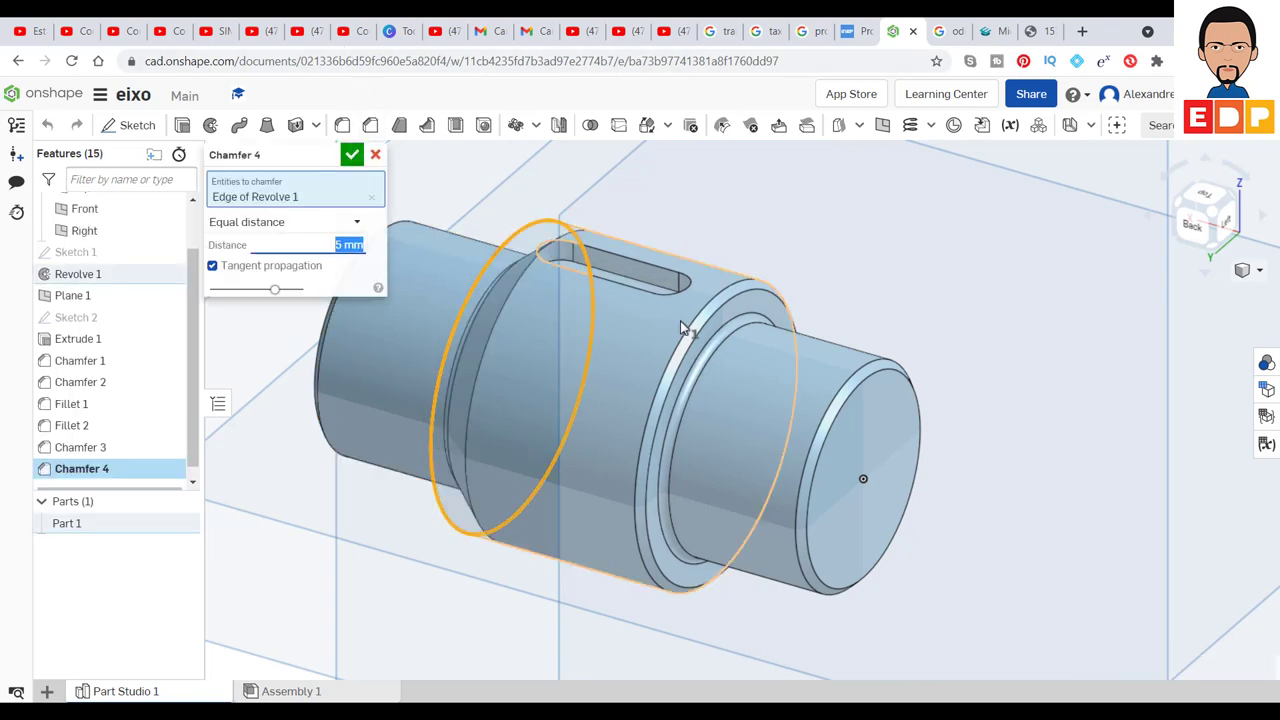
{"action": "type", "text": "1"}
{"action": "key", "text": "Return"}
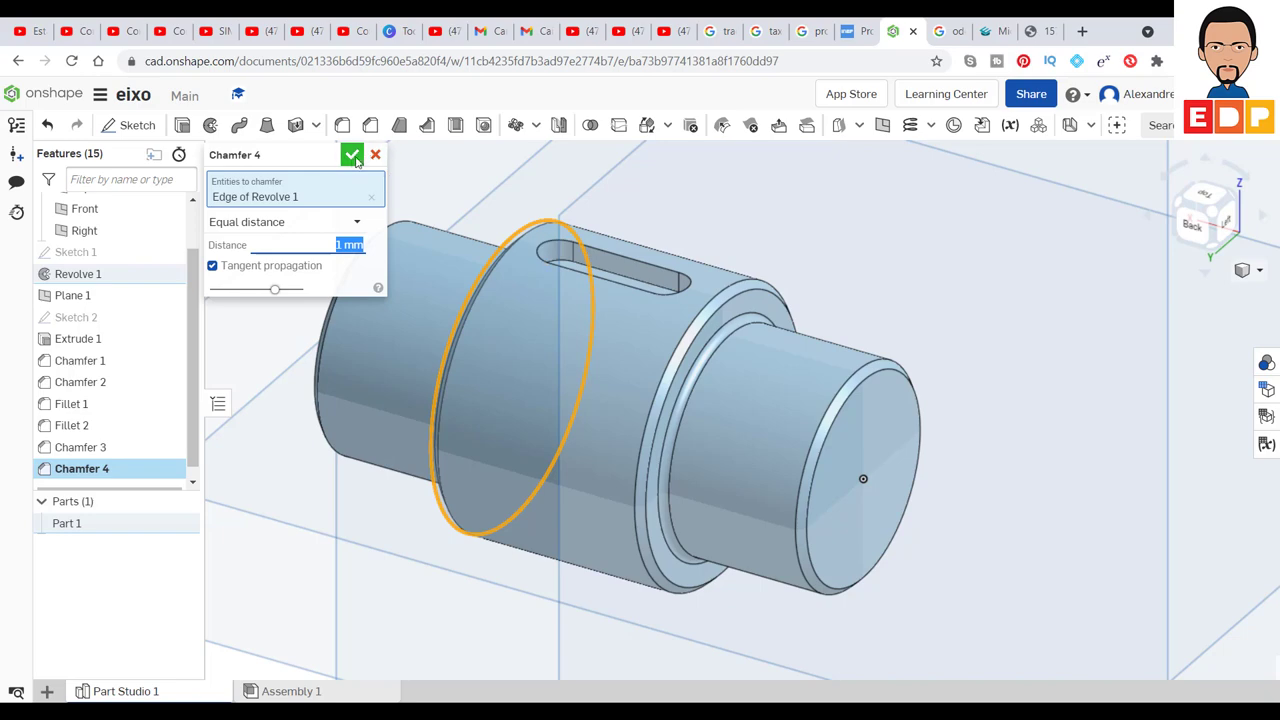
{"action": "left_click", "coordinate": [352, 156]}
{"action": "scroll", "coordinate": [914, 343], "scroll_direction": "down", "scroll_amount": 3}
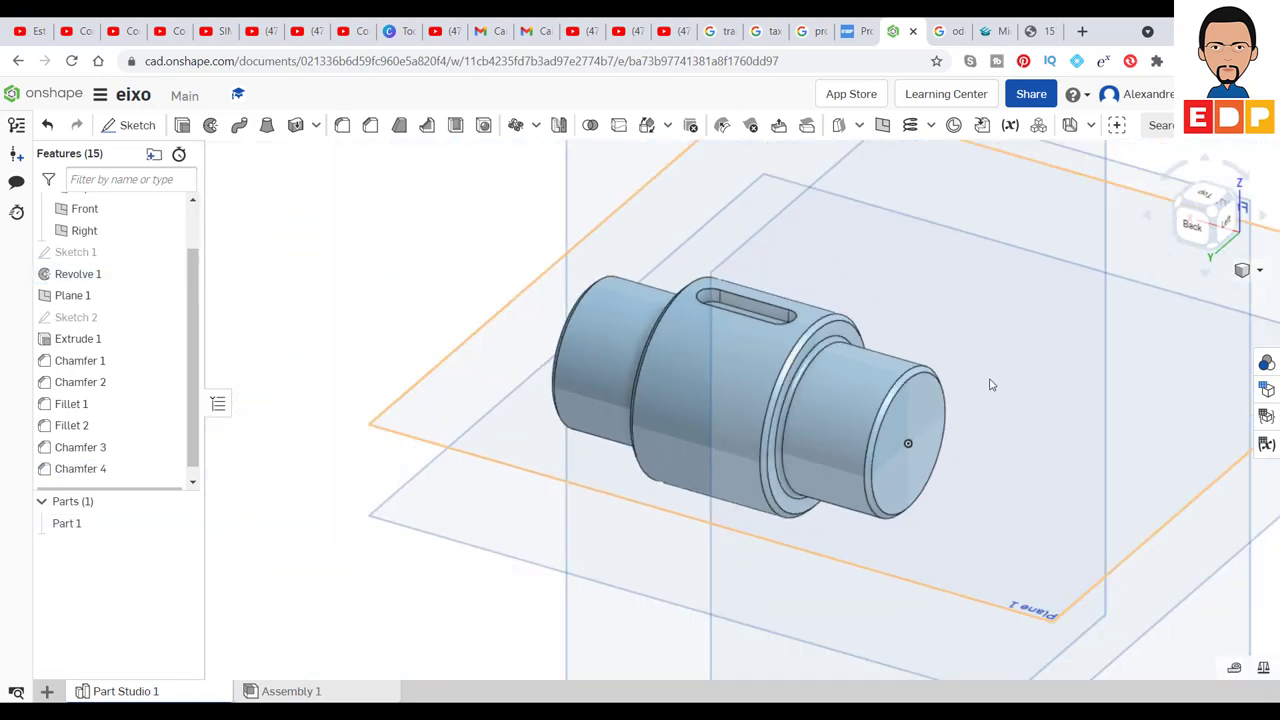
{"action": "right_click_drag", "start_coordinate": [991, 385], "coordinate": [1006, 386]}
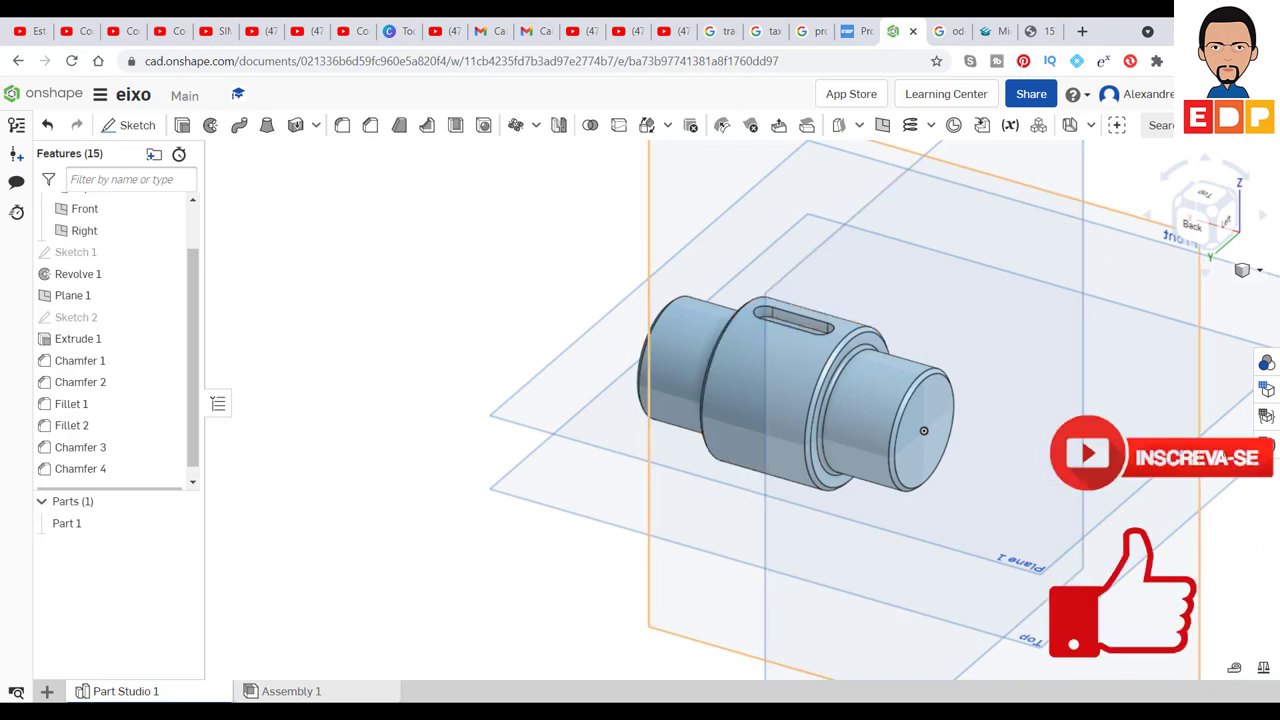
{"action": "scroll", "coordinate": [675, 376], "scroll_direction": "down", "scroll_amount": 3}
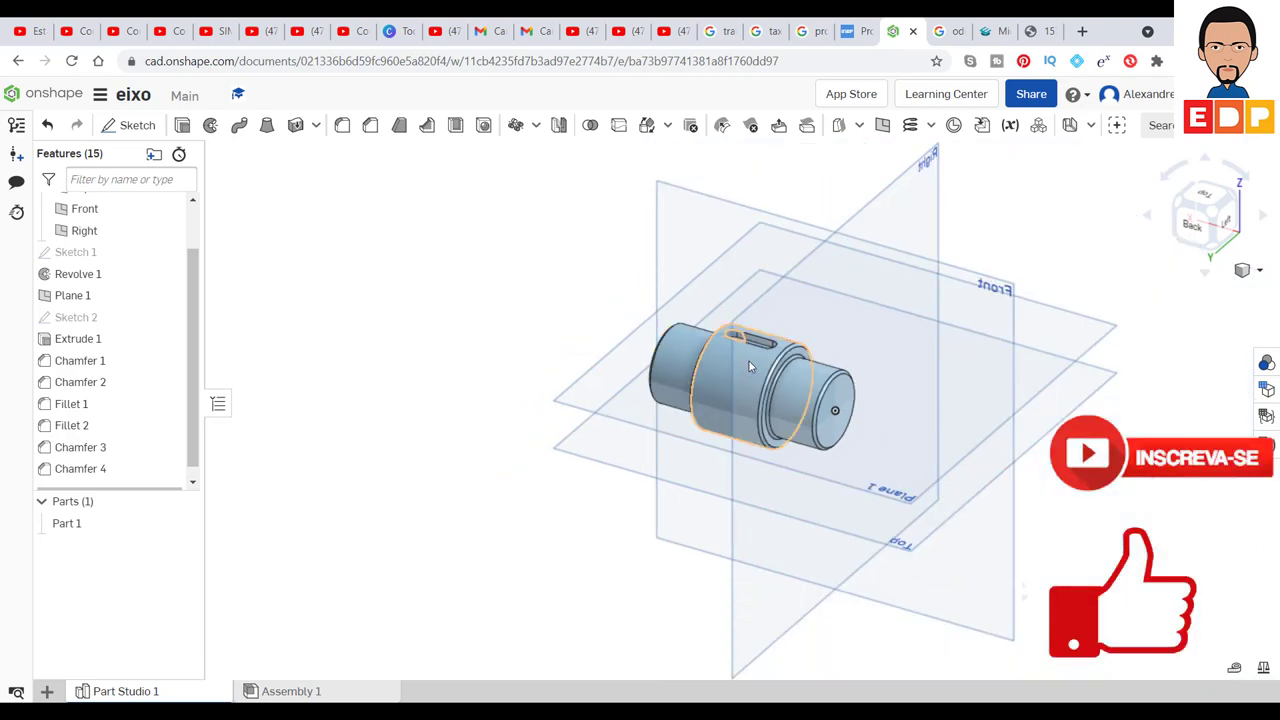
{"action": "scroll", "coordinate": [749, 361], "scroll_direction": "up", "scroll_amount": 4}
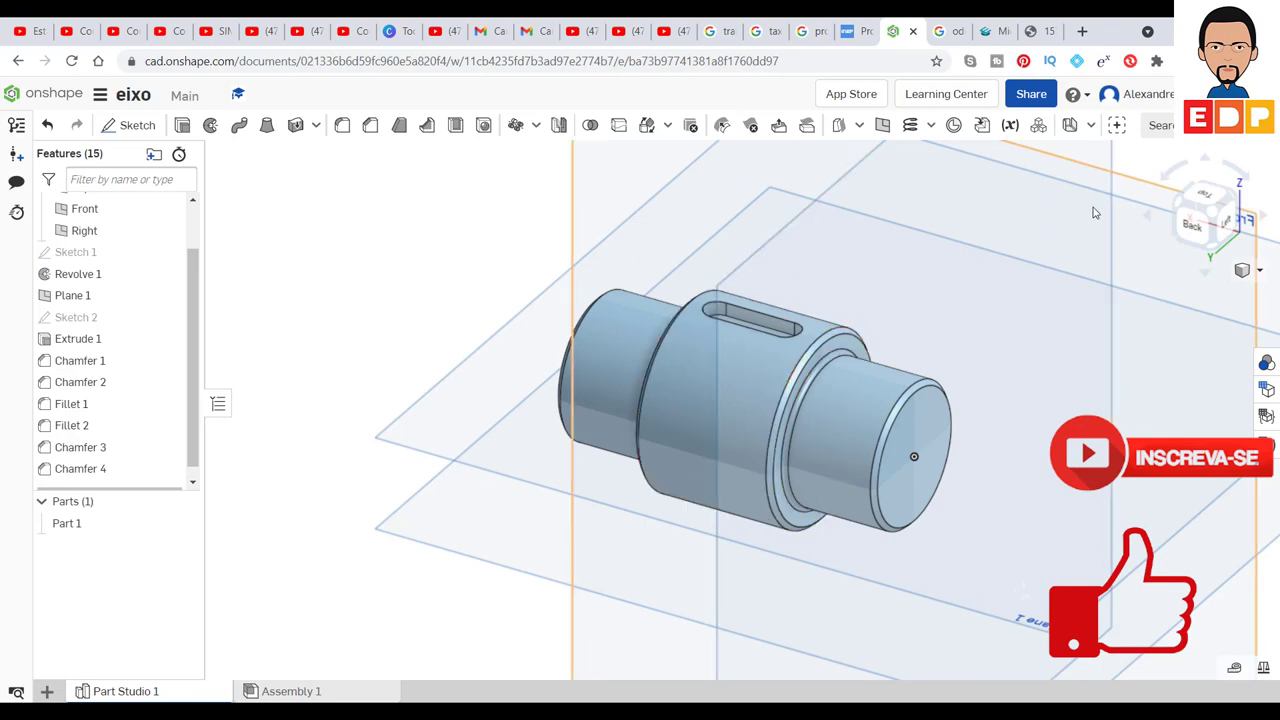